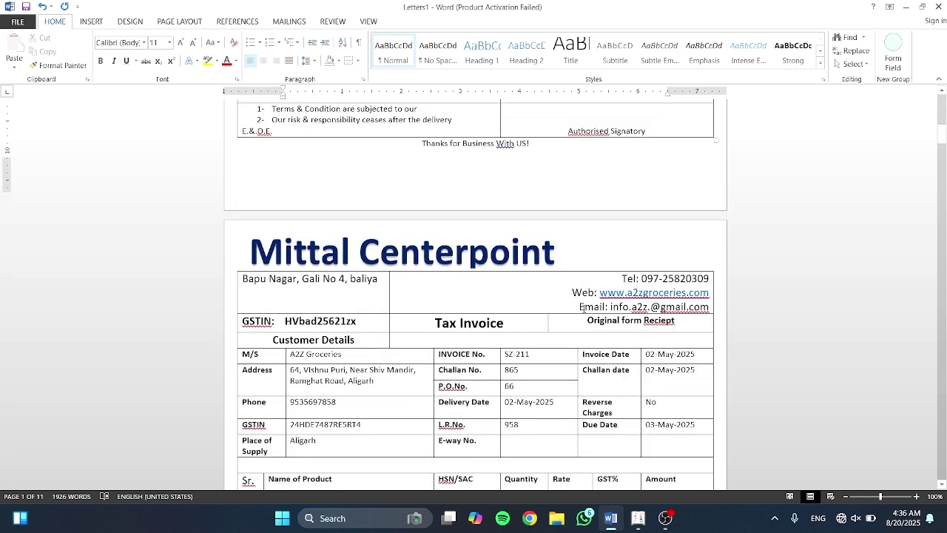
# Review the supplier tax invoices in the Word document, including the GVM mall and Mittal Centerpoint bills
pyautogui.scroll(-15, 584, 309)
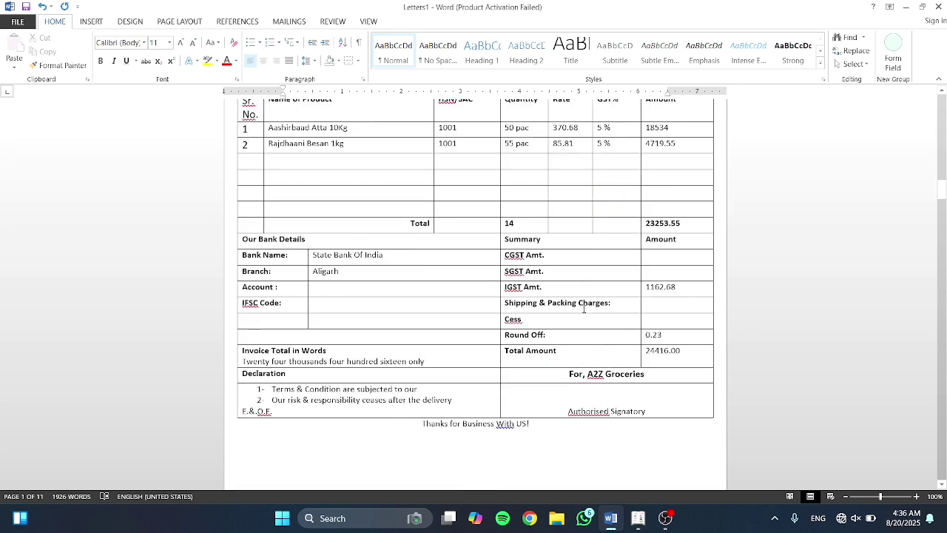
pyautogui.scroll(20, 584, 308)
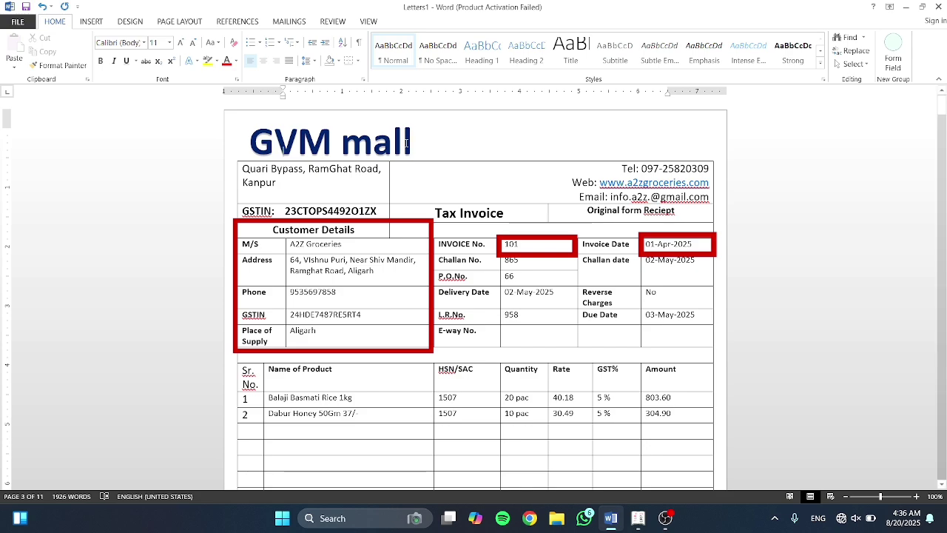
pyautogui.tripleClick(265, 140)
pyautogui.scroll(-18, 426, 204)
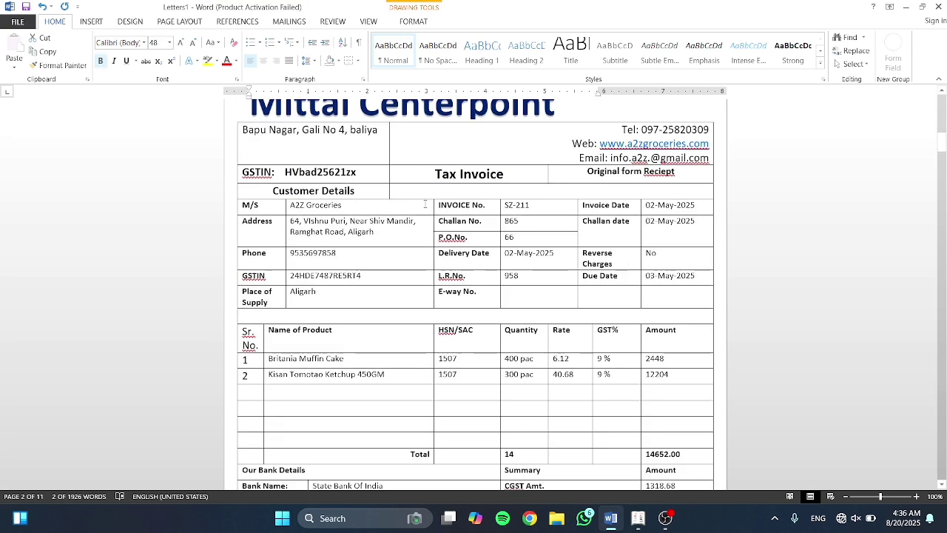
pyautogui.scroll(18, 425, 205)
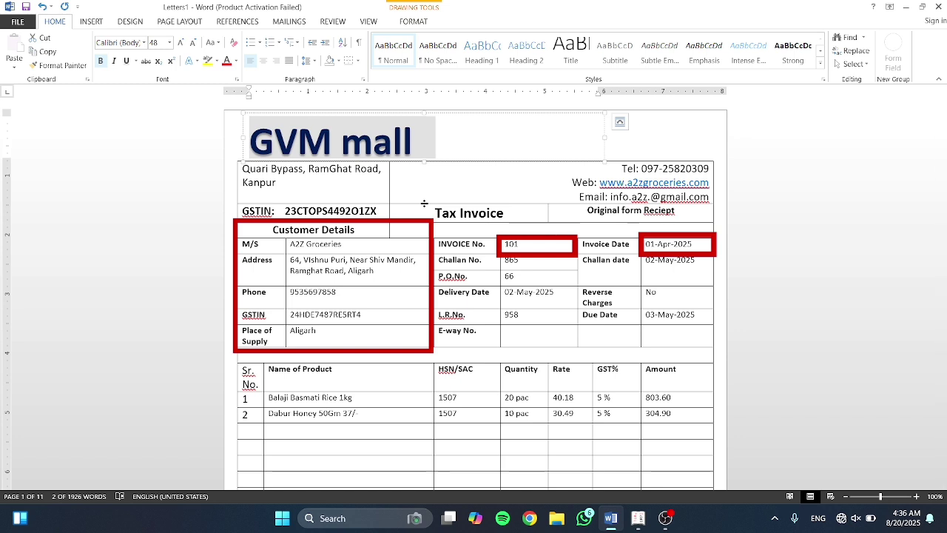
# Switch to Tally.ERP 9 and enable Maintain stock categories in the inventory features of A2Z Groceries
pyautogui.hotkey('alt', 'Tab')
pyautogui.hotkey('alt', 'Tab')
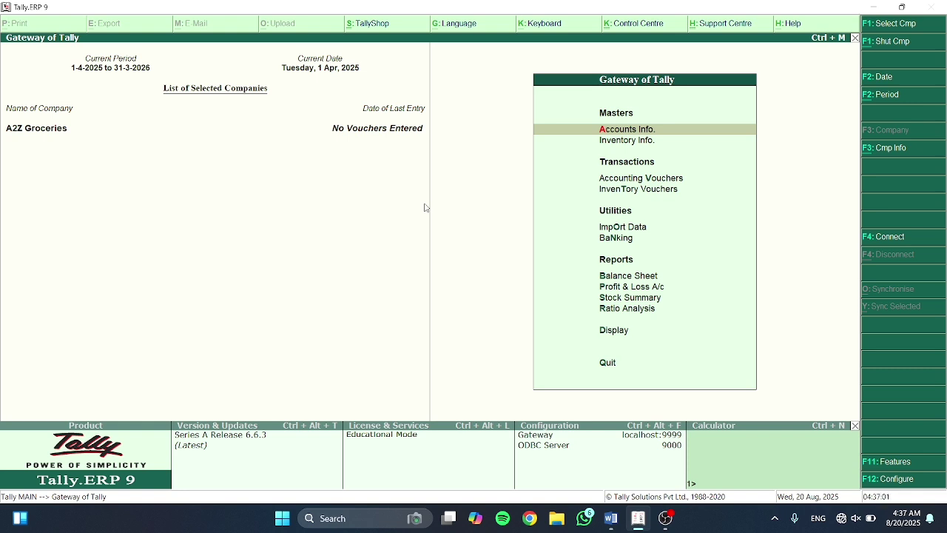
pyautogui.press('F11')
pyautogui.press('Down')
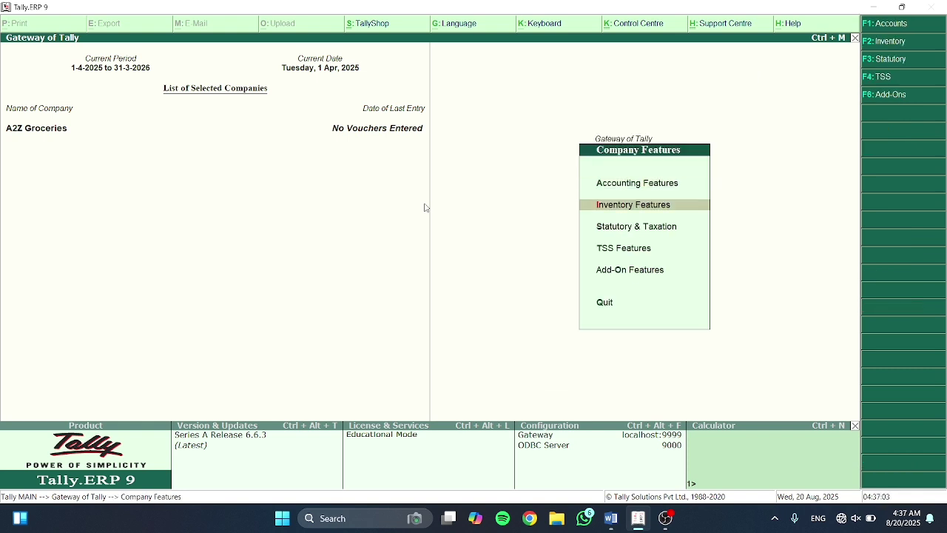
pyautogui.press('Return')
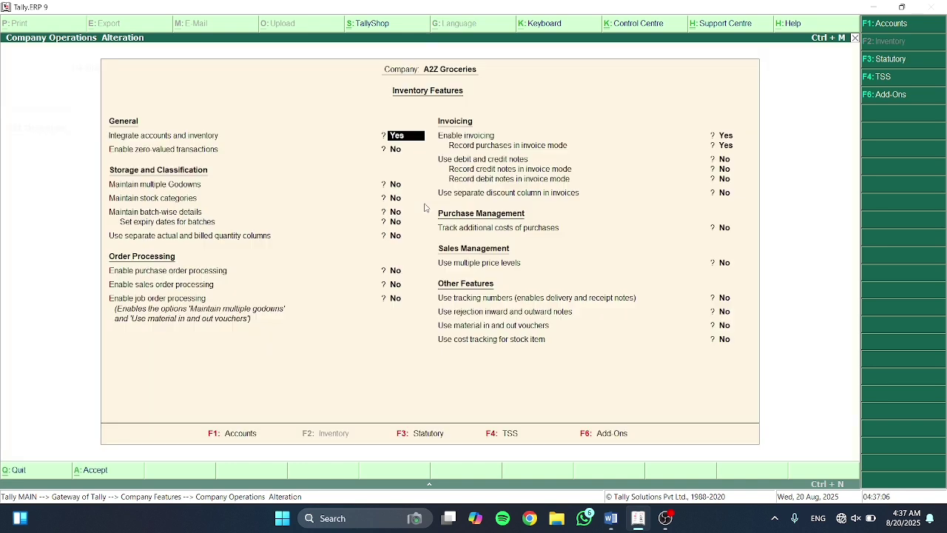
pyautogui.press('Down')
pyautogui.press('Down')
pyautogui.press('Down')
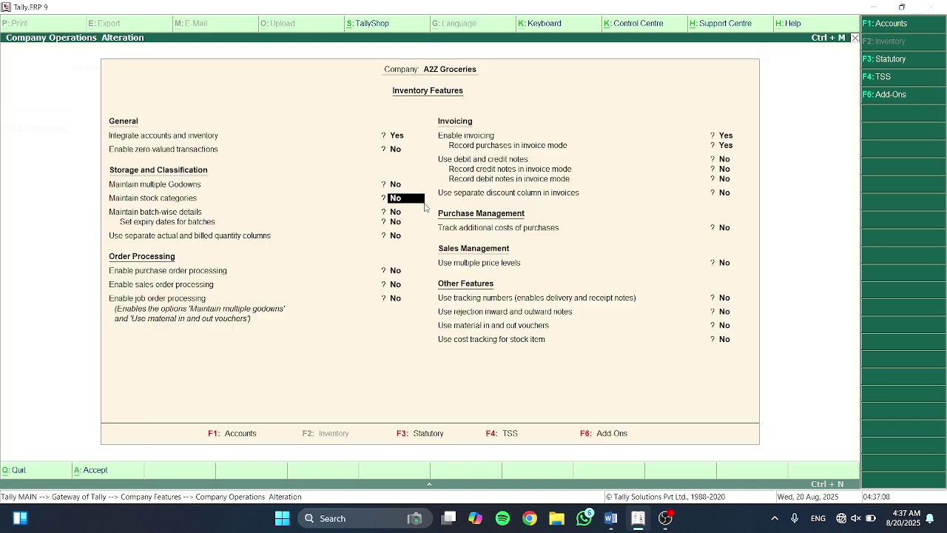
pyautogui.press('y')
pyautogui.press('Return')
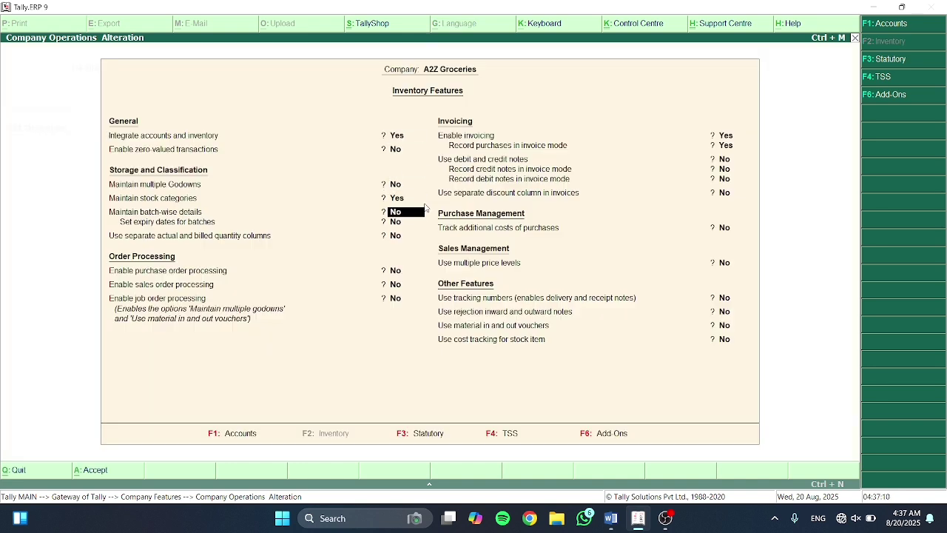
# Leave the remaining inventory features at their existing settings and save the inventory configuration
pyautogui.press('Down')
pyautogui.press('Down')
pyautogui.press('Down')
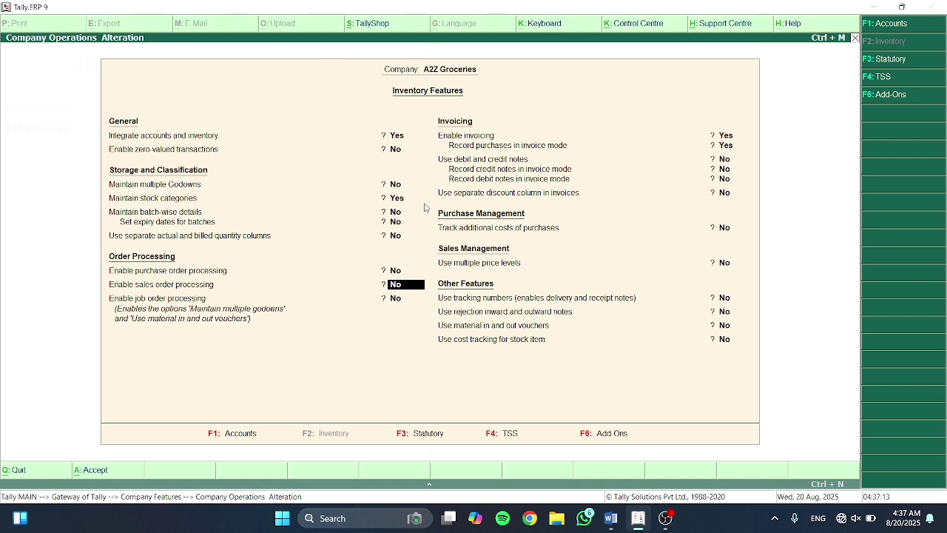
pyautogui.press('Down')
pyautogui.press('Down')
pyautogui.press('Down')
pyautogui.press('Down')
pyautogui.press('Down')
pyautogui.press('Down')
pyautogui.press('Down')
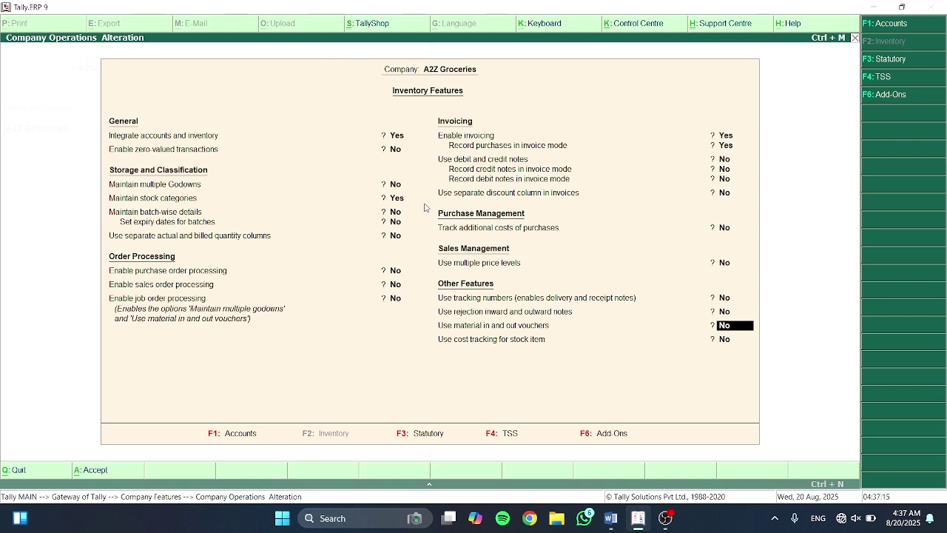
pyautogui.press('Return')
pyautogui.press('y')
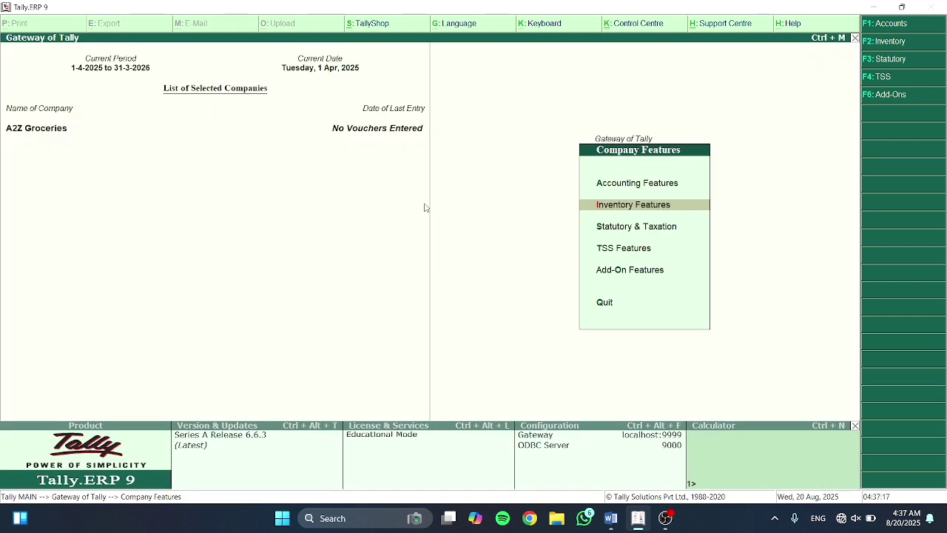
# Enable Goods and Services Tax in the Statutory & Taxation features and open the company's GST details
pyautogui.press('Down')
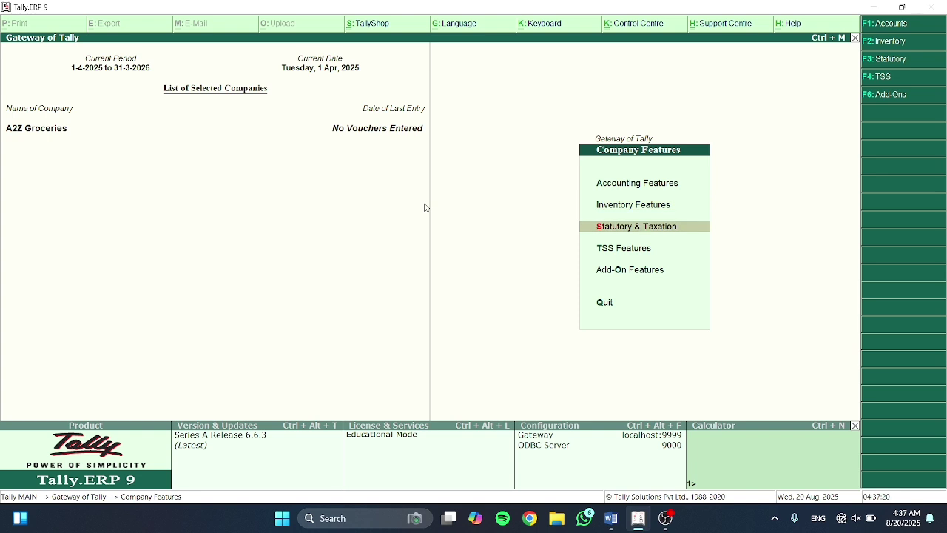
pyautogui.press('Return')
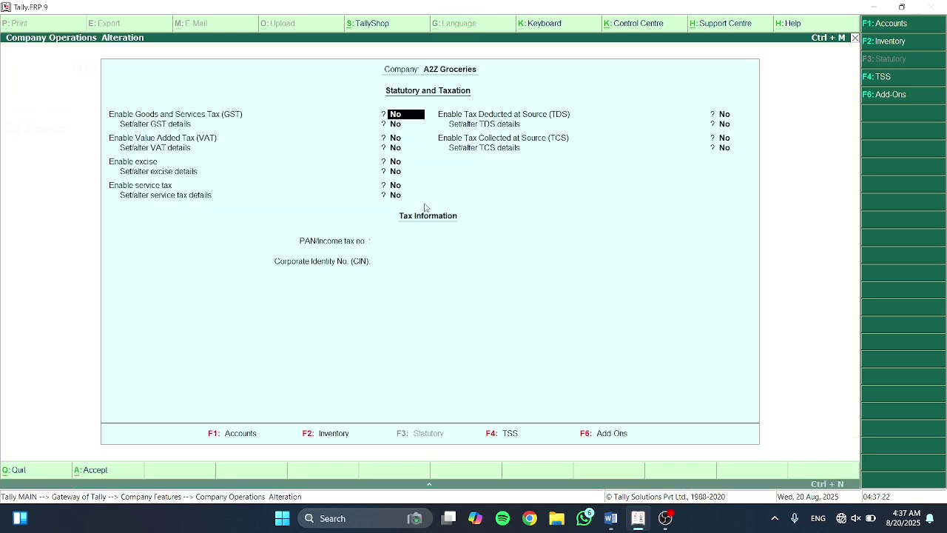
pyautogui.press('y')
pyautogui.press('y')
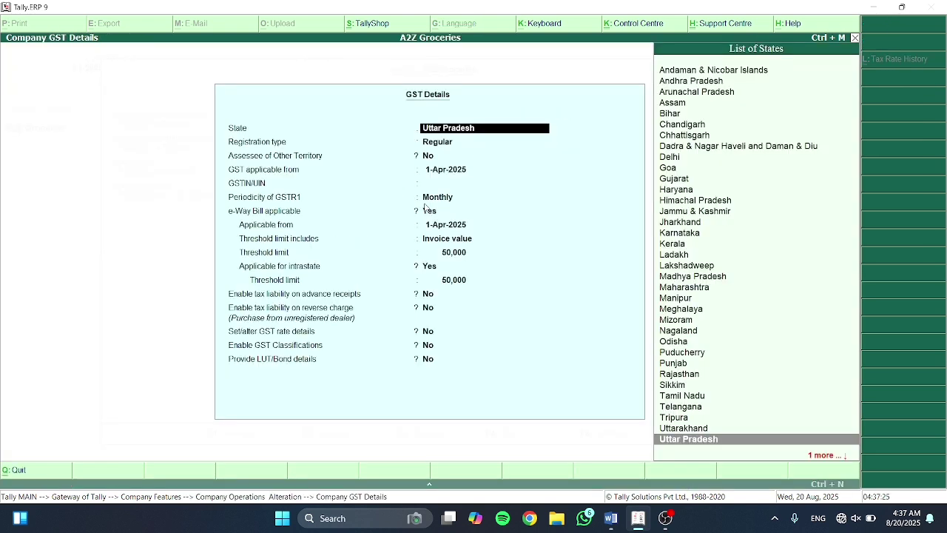
# Accept Uttar Pradesh as the state, Regular registration and GST applicable from 1-Apr-2025, ending at the GSTIN/UIN entry
pyautogui.press('Return')
pyautogui.press('Return')
pyautogui.press('Return')
pyautogui.press('Return')
pyautogui.press('Return')
pyautogui.press('Return')
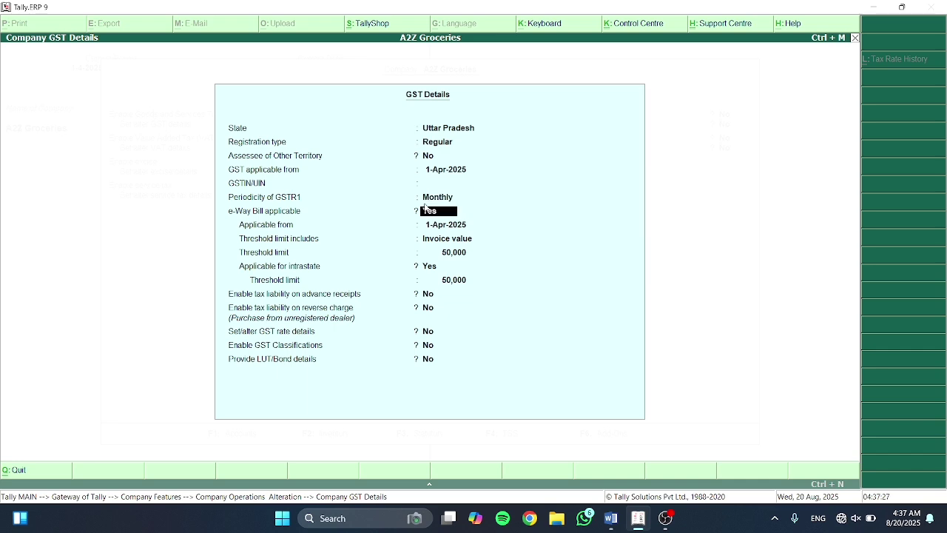
pyautogui.press('BackSpace')
pyautogui.press('BackSpace')
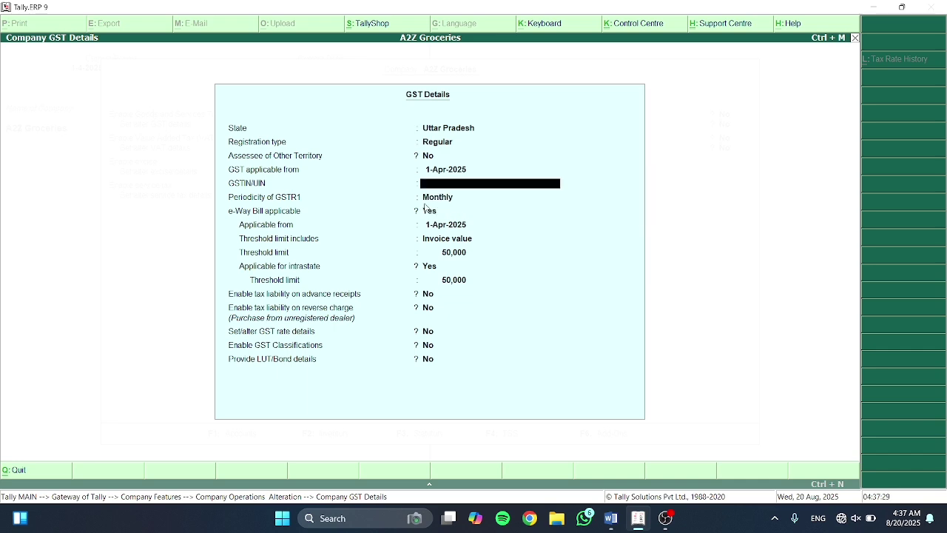
# Copy the customer's GSTIN from the GVM mall invoice in Word and paste it as the company GSTIN/UIN in Tally
pyautogui.hotkey('alt', 'Tab')
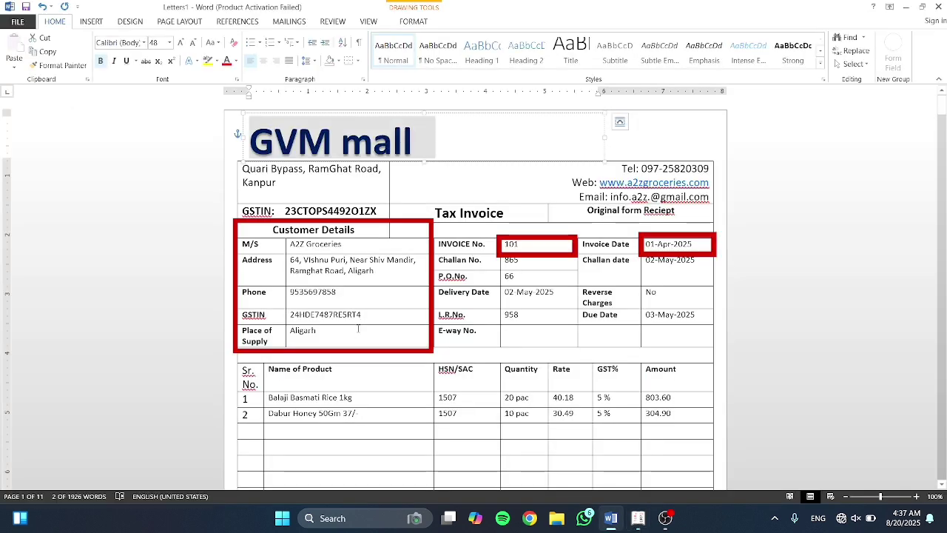
pyautogui.moveTo(369, 315); pyautogui.dragTo(287, 312)
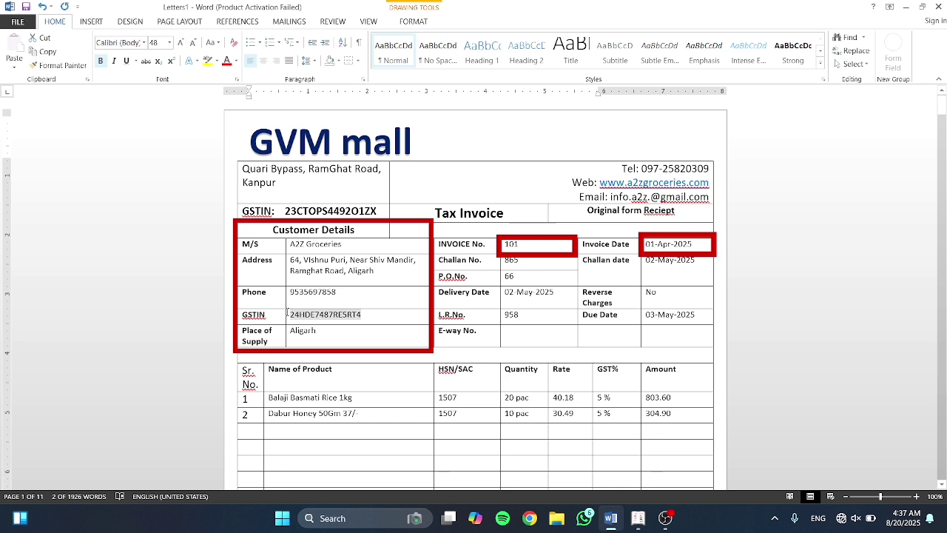
pyautogui.hotkey('alt', 'Tab')
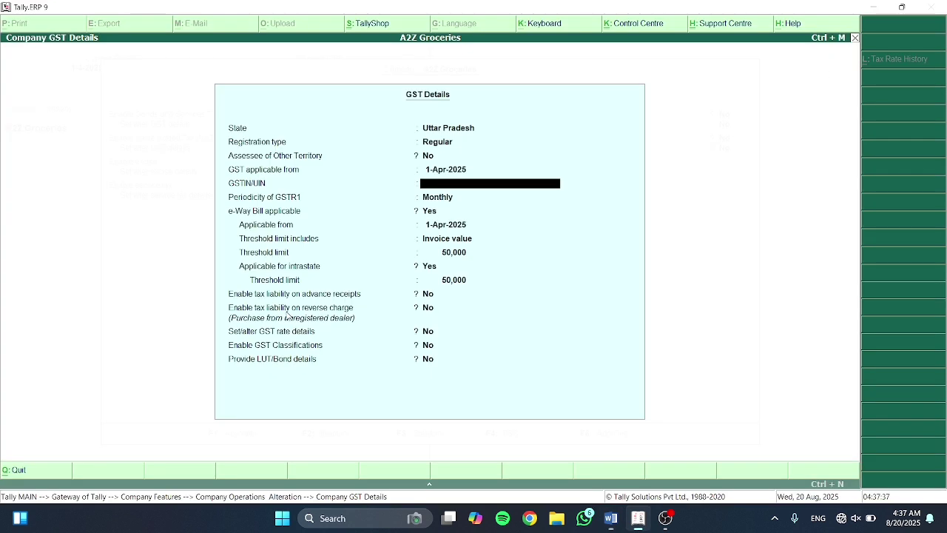
pyautogui.click(474, 194)
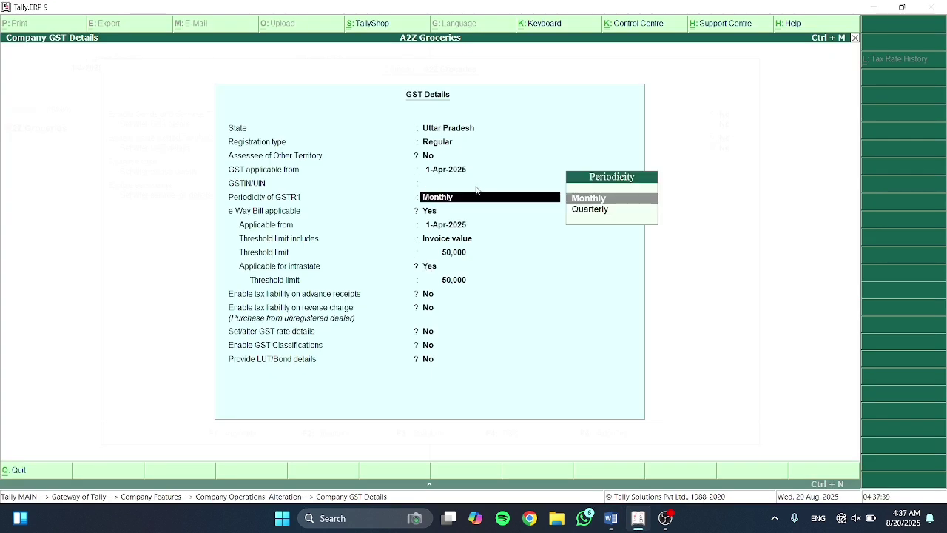
pyautogui.press('BackSpace')
pyautogui.hotkey('alt', 'Tab')
pyautogui.hotkey('alt', 'Tab')
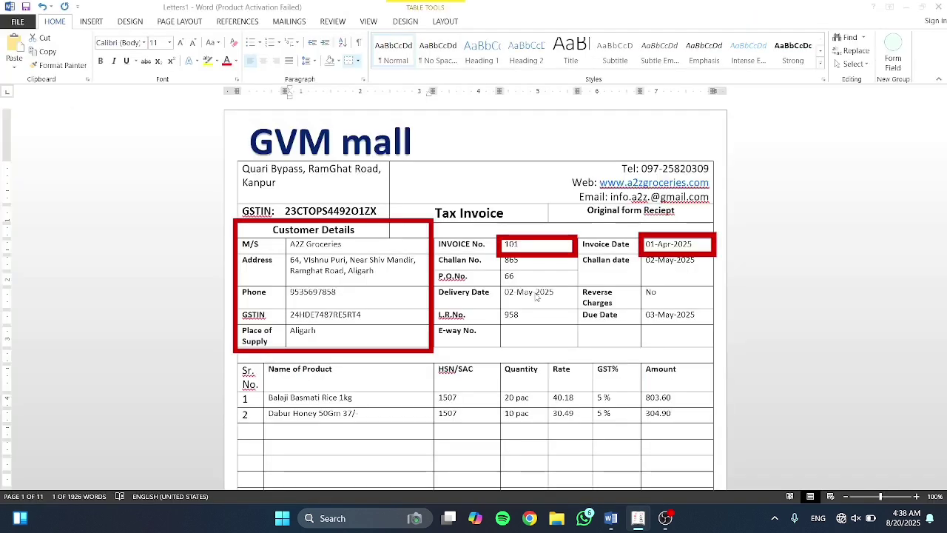
pyautogui.doubleClick(326, 315)
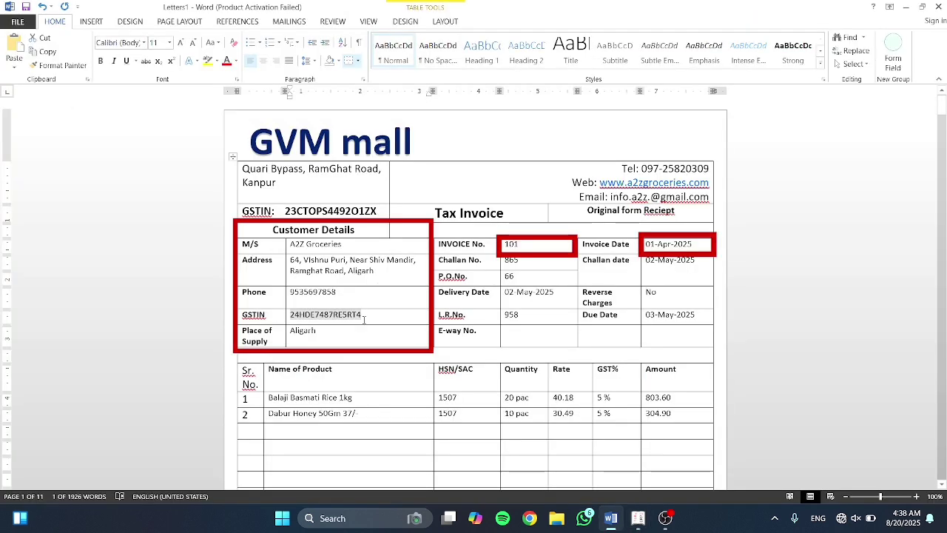
pyautogui.hotkey('alt', 'Tab')
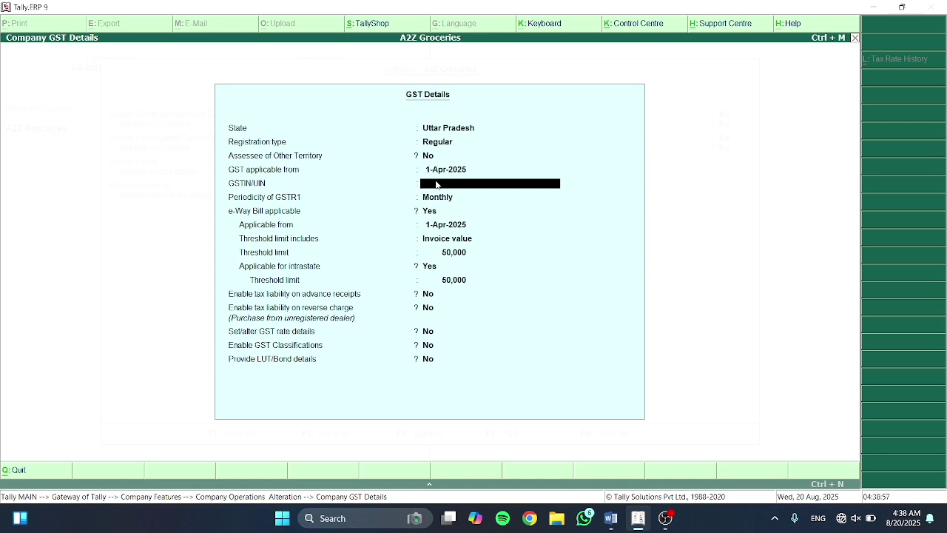
pyautogui.hotkey('ctrl', 'alt', 'v')
# Accept the company GSTIN/UIN, Monthly GSTR1 periodicity and e-Way Bill settings with 50,000 threshold limits
pyautogui.press('Return')
pyautogui.press('Return')
pyautogui.press('Return')
pyautogui.press('Return')
pyautogui.press('Return')
pyautogui.press('Return')
pyautogui.press('Return')
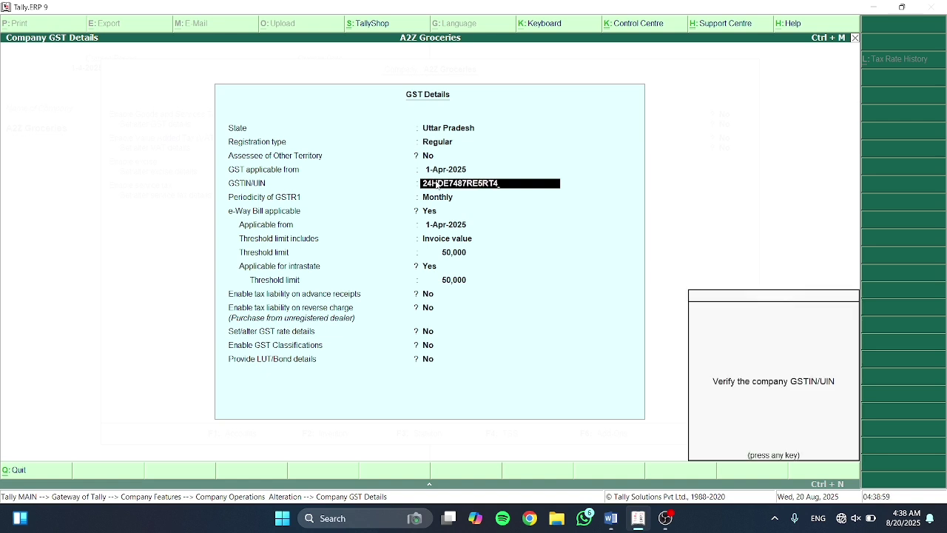
pyautogui.press('Return')
pyautogui.press('Return')
pyautogui.press('Return')
pyautogui.press('Return')
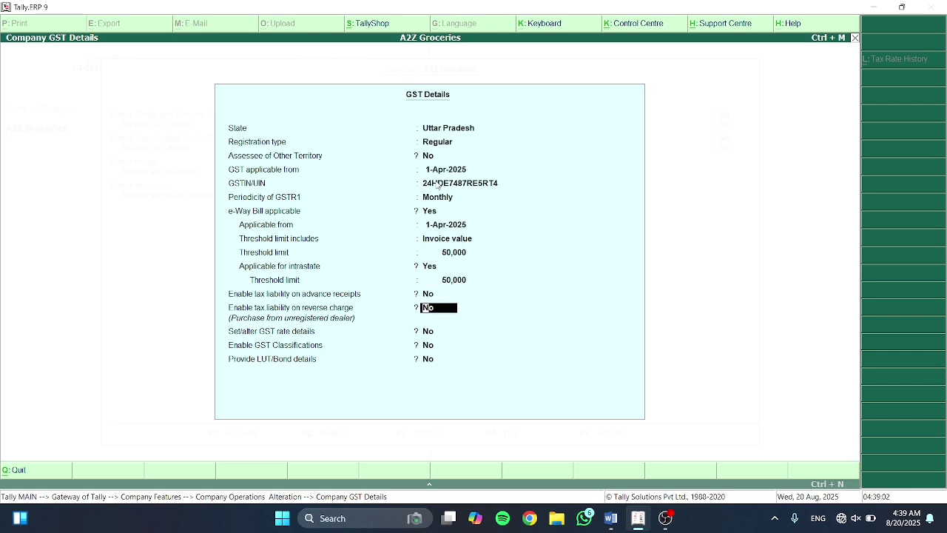
# Complete the remaining GST details, save the Statutory and Taxation settings, and return to the Gateway of Tally
pyautogui.press('BackSpace')
pyautogui.write('y')
pyautogui.press('Return')
pyautogui.press('Return')
pyautogui.press('Return')
pyautogui.press('Return')
pyautogui.press('Return')
pyautogui.press('Return')
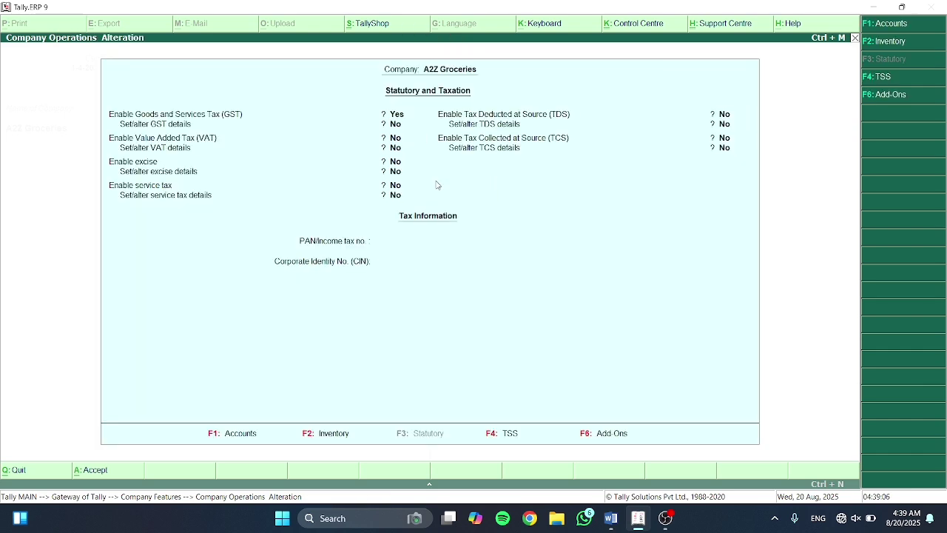
pyautogui.press('Return')
pyautogui.hotkey('ctrl', 'a')
pyautogui.press('Escape')
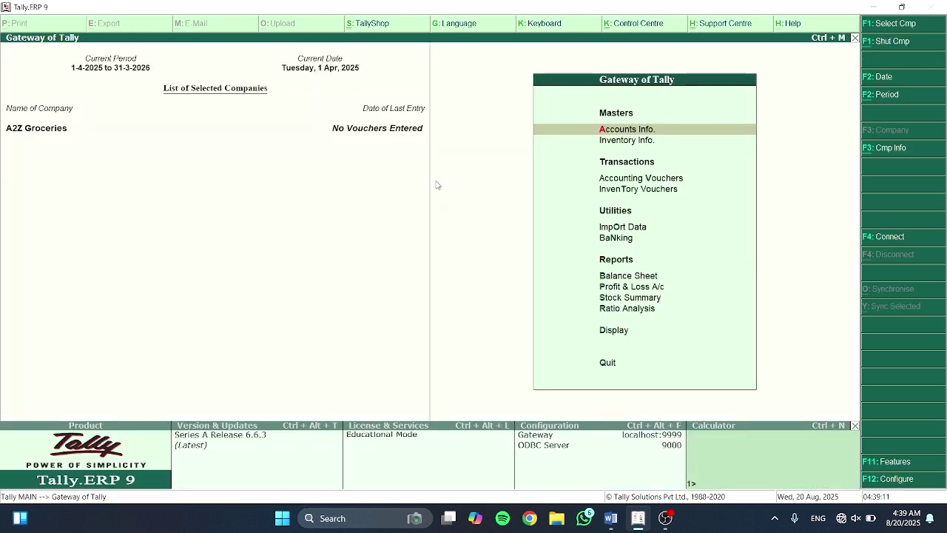
# Start a new single ledger and name it GVM Mall, taking the supplier name from the Word invoice
pyautogui.press('Return')
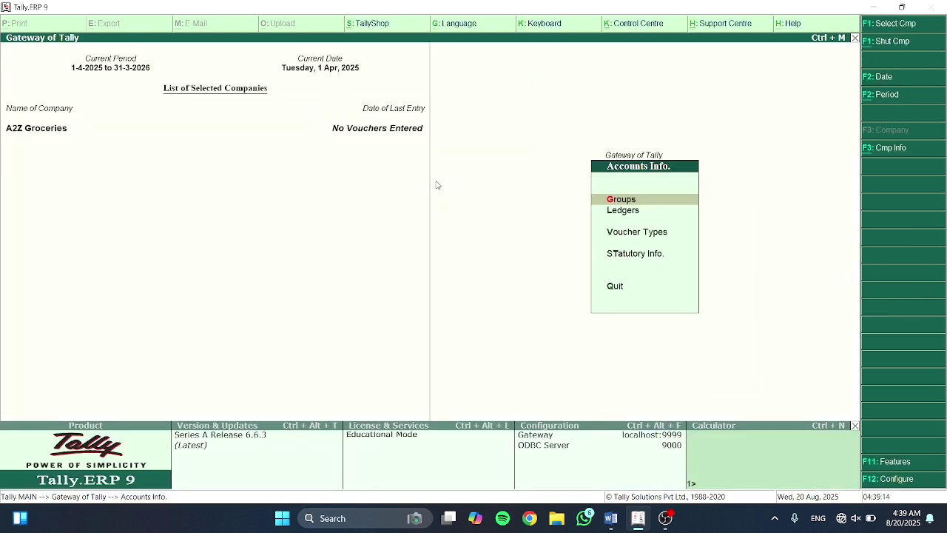
pyautogui.press('Down')
pyautogui.press('Return')
pyautogui.press('Return')
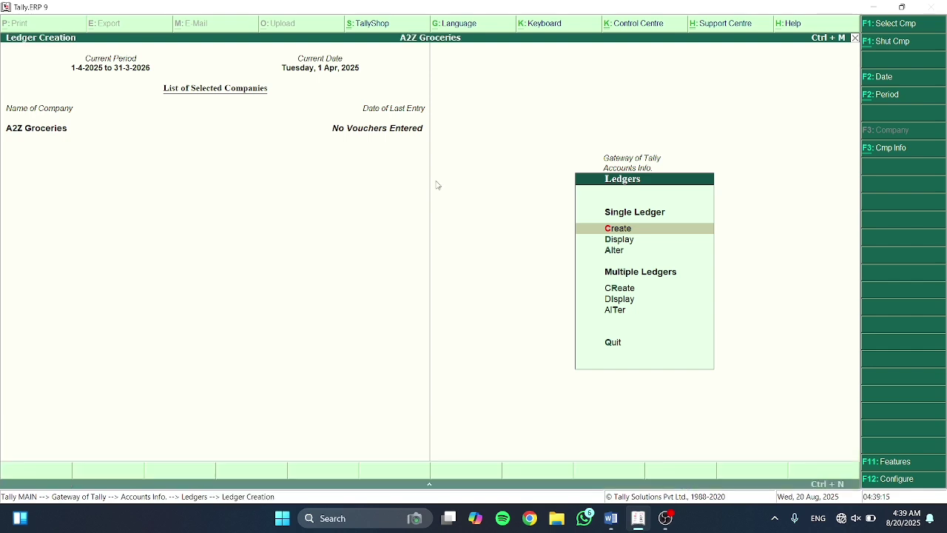
pyautogui.hotkey('alt', 'Tab')
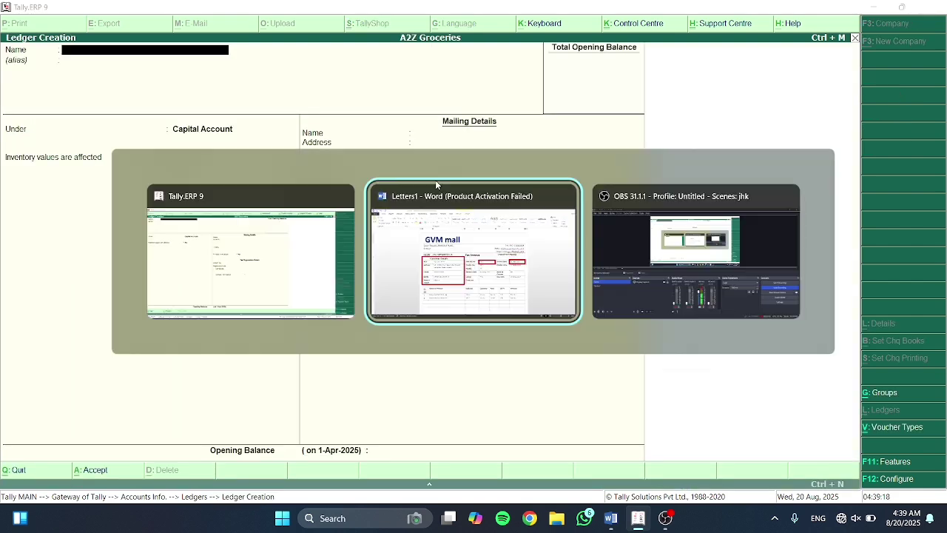
pyautogui.moveTo(419, 149); pyautogui.dragTo(244, 150)
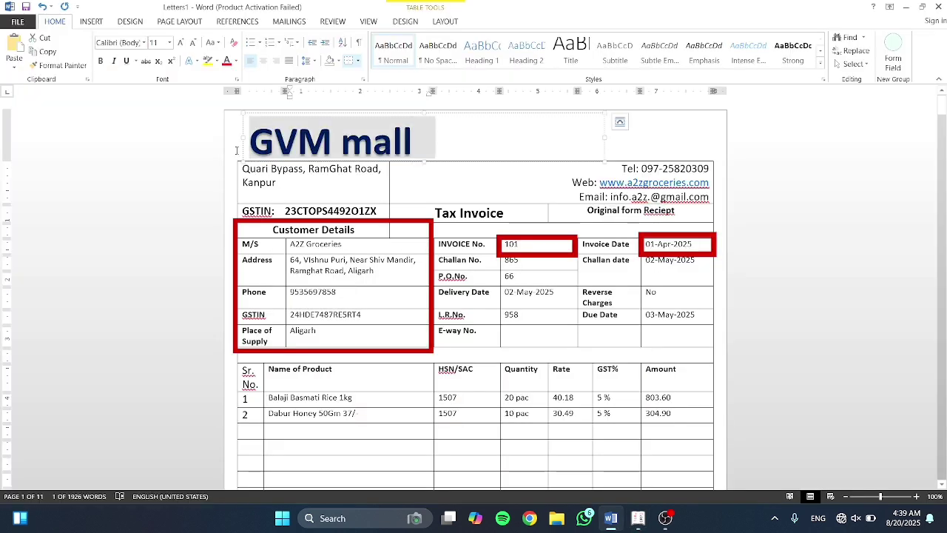
pyautogui.hotkey('alt', 'Tab')
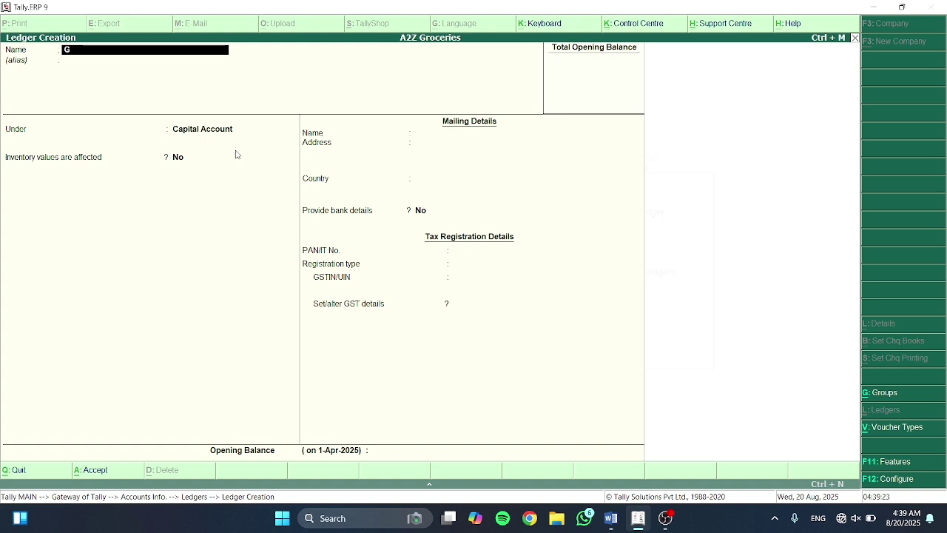
pyautogui.write('GVM Mall')
pyautogui.press('Return')
pyautogui.press('Return')
# Place the GVM Mall ledger under Sundry Creditors, keeping bill-by-bill balances on and the other balance options at No
pyautogui.write('Sun')
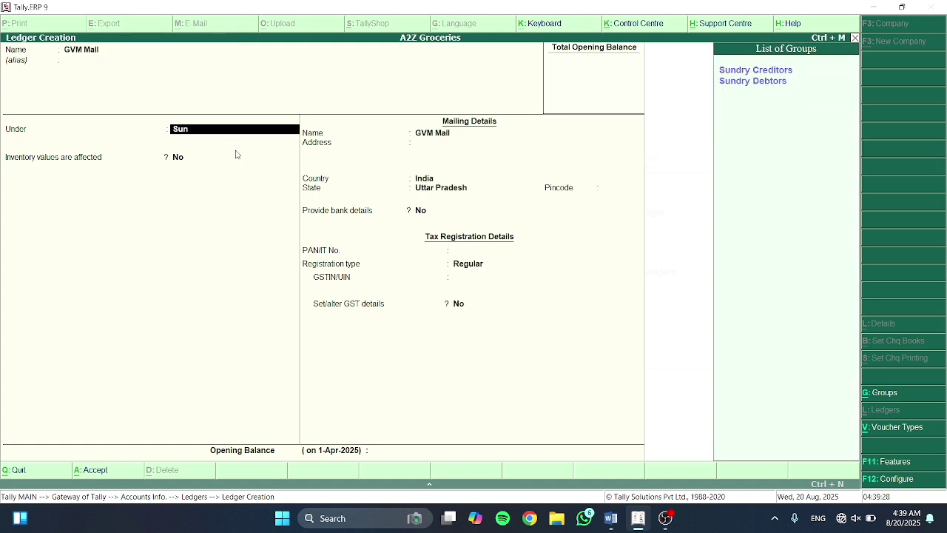
pyautogui.press('Return')
pyautogui.press('Return')
pyautogui.press('Return')
pyautogui.press('Return')
pyautogui.press('Return')
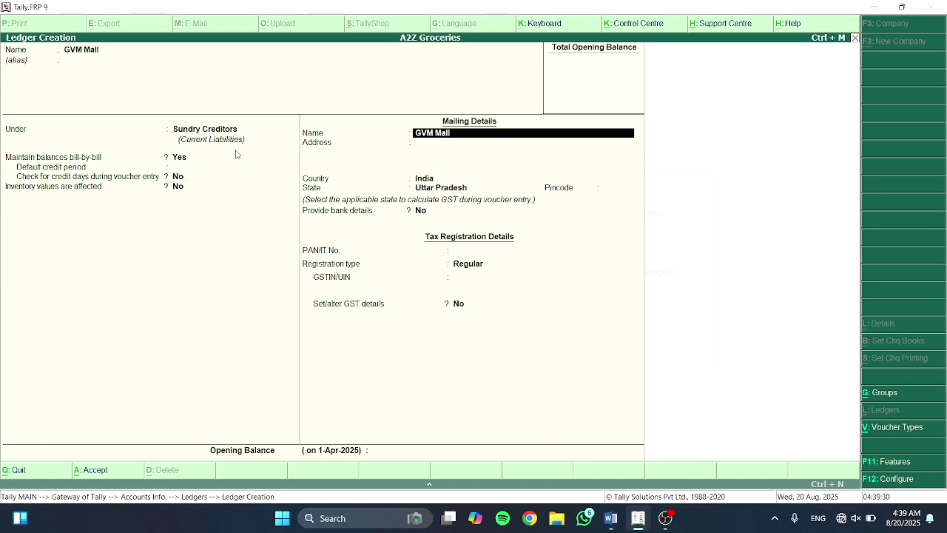
# Keep GVM Mall as the mailing name and enter the supplier's postal address from the invoice, correcting the city
pyautogui.press('Return')
pyautogui.write('Q')
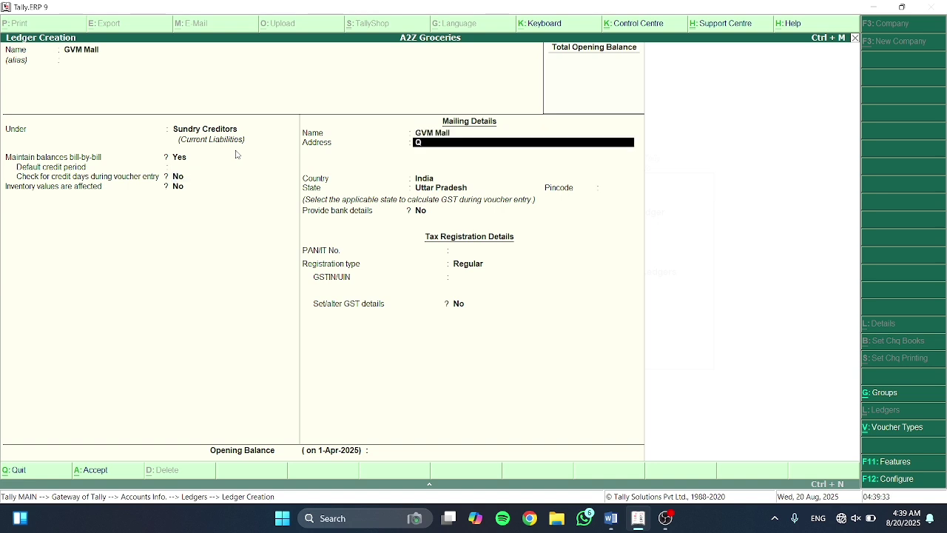
pyautogui.write('uari Bypass, Ramghat')
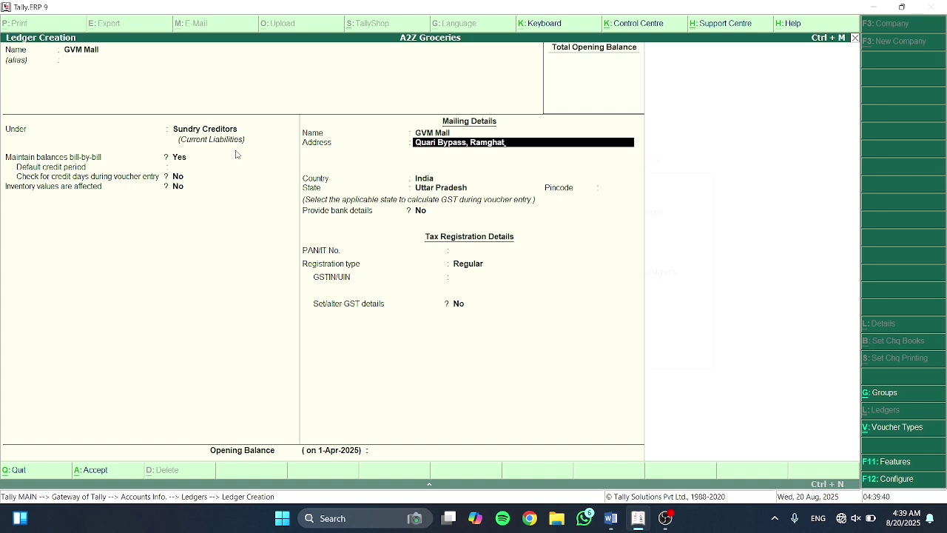
pyautogui.write(' Road')
pyautogui.press('Return')
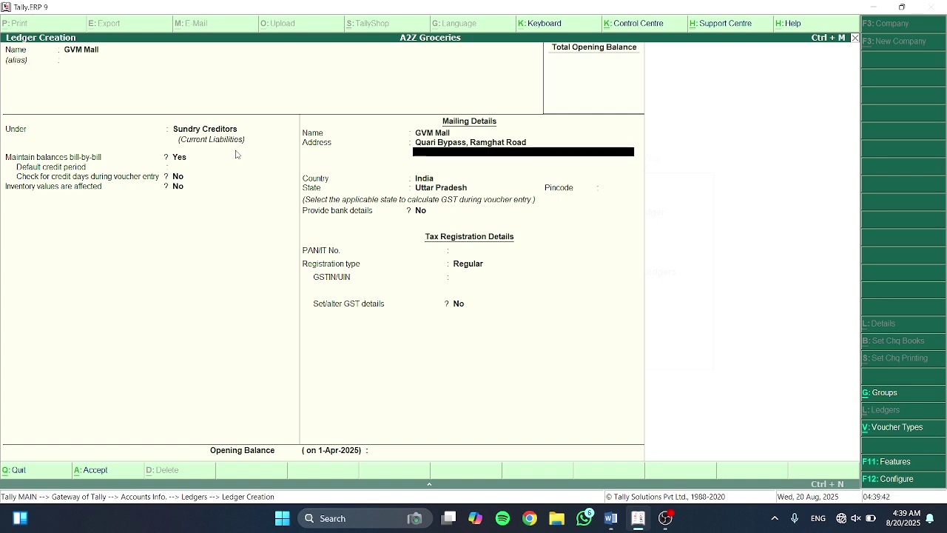
pyautogui.write('Aligarh')
pyautogui.press('Return')
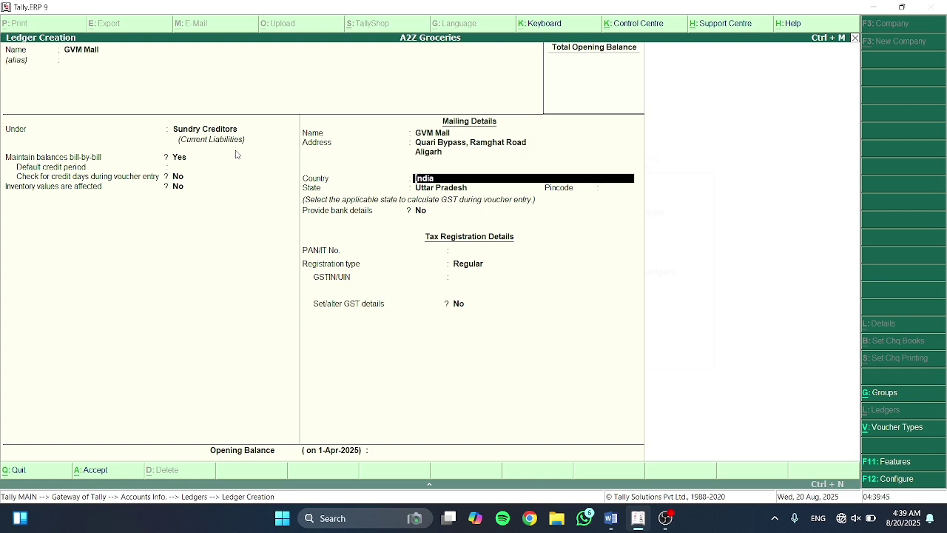
pyautogui.press('BackSpace')
pyautogui.write('Kanpur')
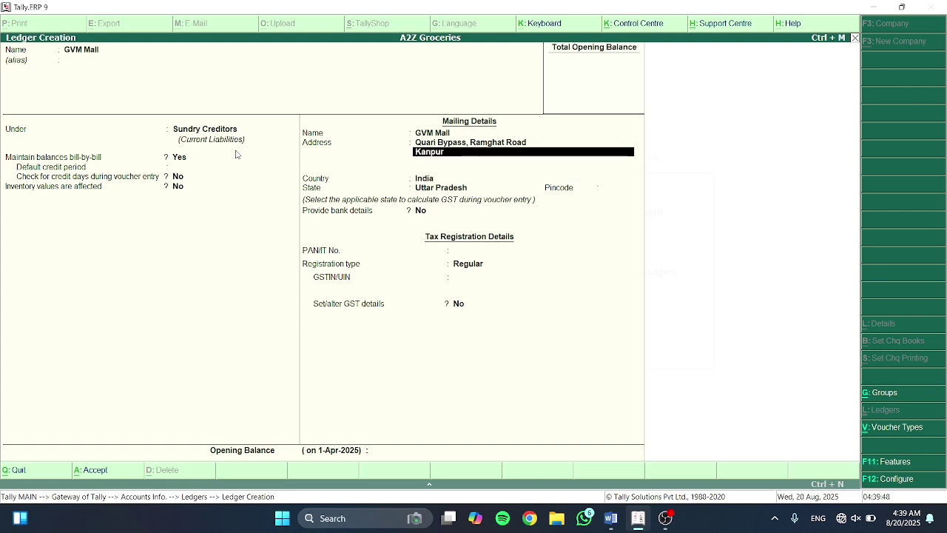
# Switch to Word, check the supplier's address on the GVM Mall invoice, and copy the supplier's GSTIN
pyautogui.hotkey('alt', 'Tab')
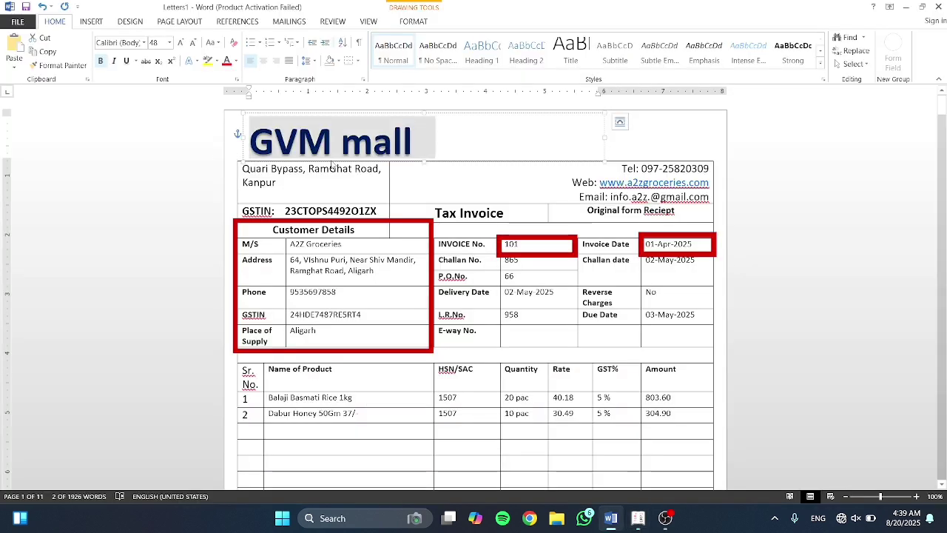
pyautogui.tripleClick(294, 184)
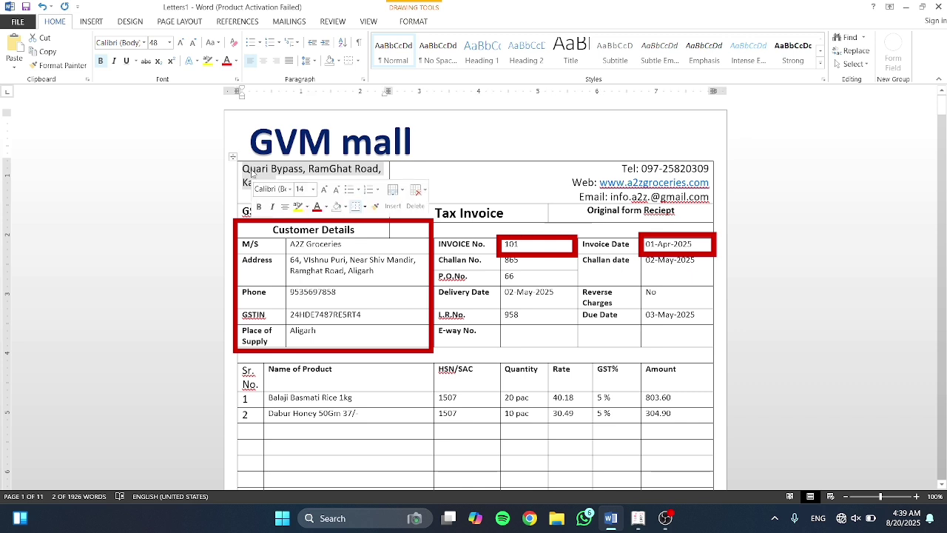
pyautogui.click(385, 211)
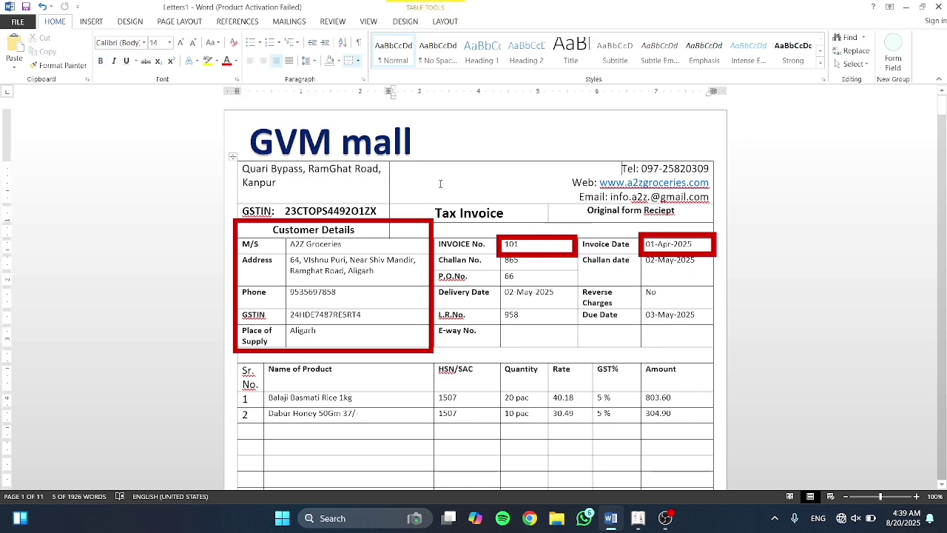
pyautogui.moveTo(386, 211); pyautogui.dragTo(284, 210)
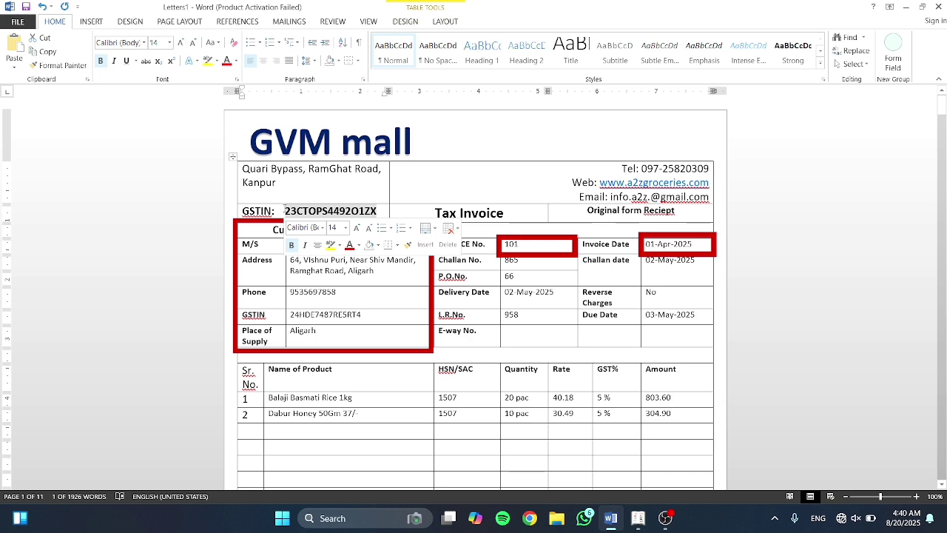
pyautogui.hotkey('ctrl', 'c')
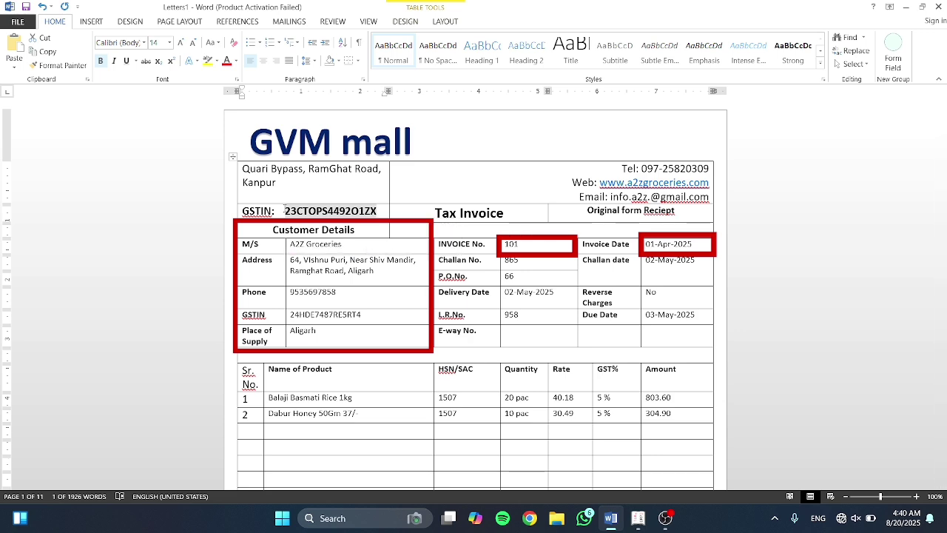
# Return to Tally.ERP 9 and accept India, Uttar Pradesh, no bank details and Regular registration for the GVM Mall ledger
pyautogui.hotkey('alt', 'Tab')
pyautogui.press('Return')
pyautogui.press('Return')
pyautogui.press('Return')
pyautogui.press('Return')
pyautogui.press('Return')
pyautogui.press('Return')
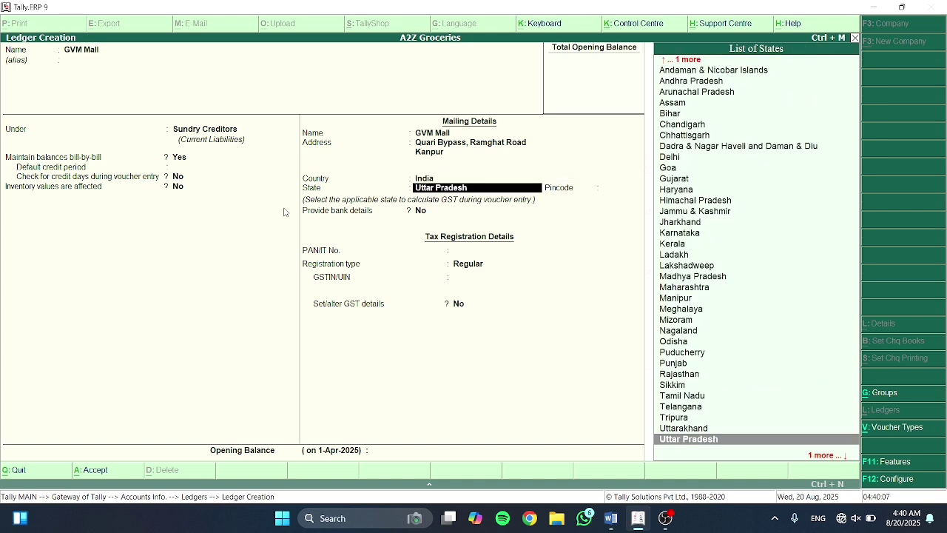
pyautogui.press('Return')
pyautogui.press('Return')
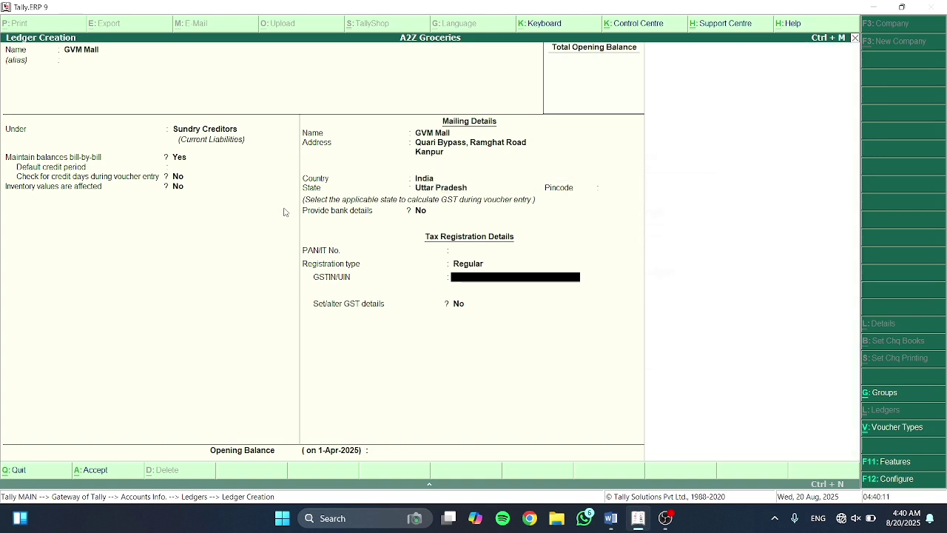
# Paste the supplier's GSTIN into the GVM Mall tax registration details and remove its last character
pyautogui.hotkey('ctrl', 'alt', 'v')
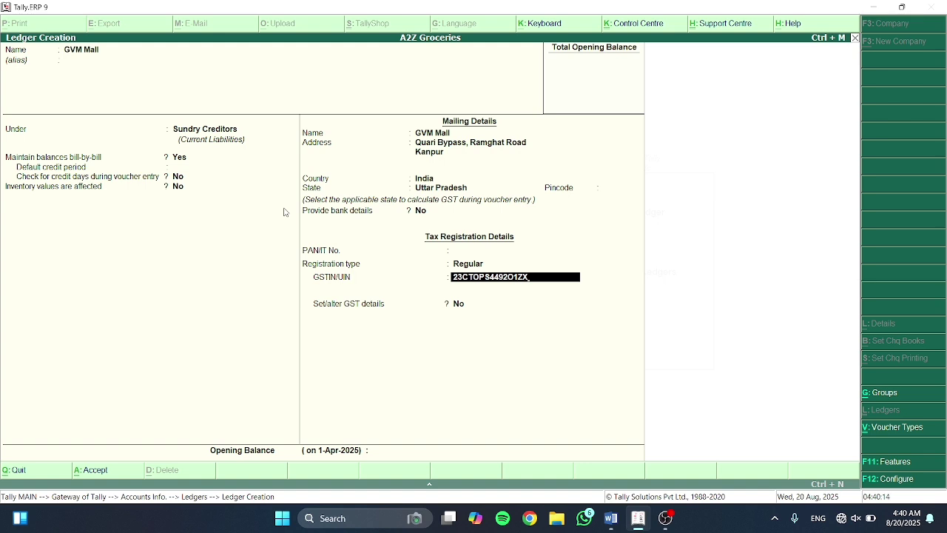
pyautogui.press('BackSpace')
pyautogui.press('Return')
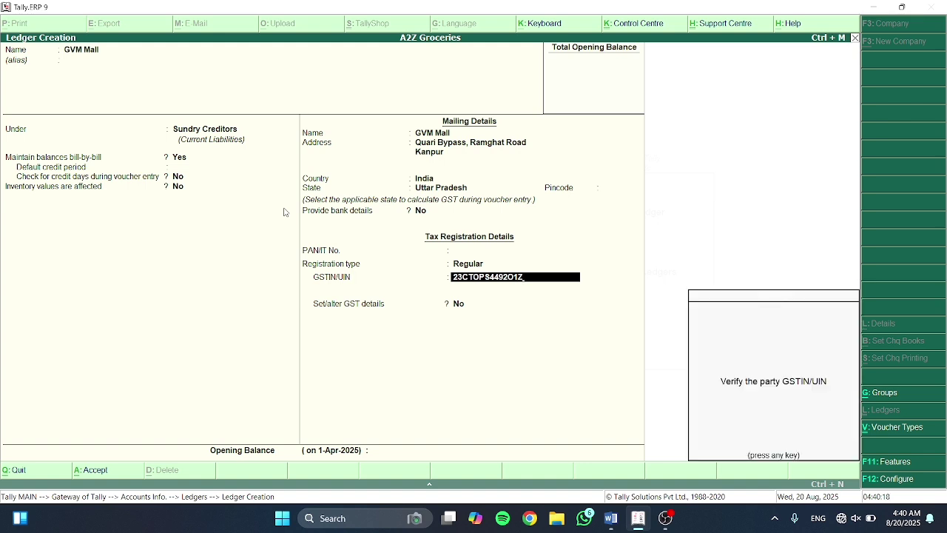
pyautogui.hotkey('alt', 'Tab')
pyautogui.hotkey('alt', 'Tab')
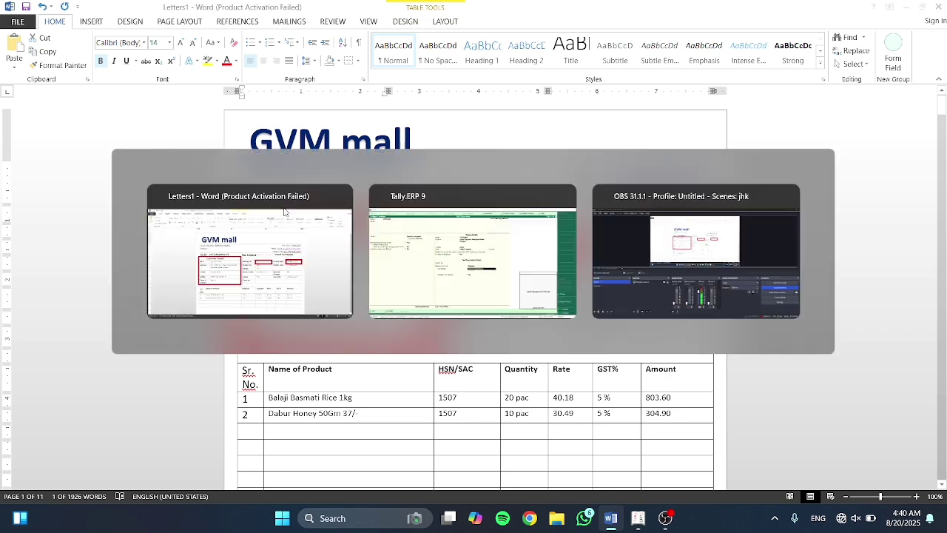
pyautogui.press('Return')
pyautogui.press('BackSpace')
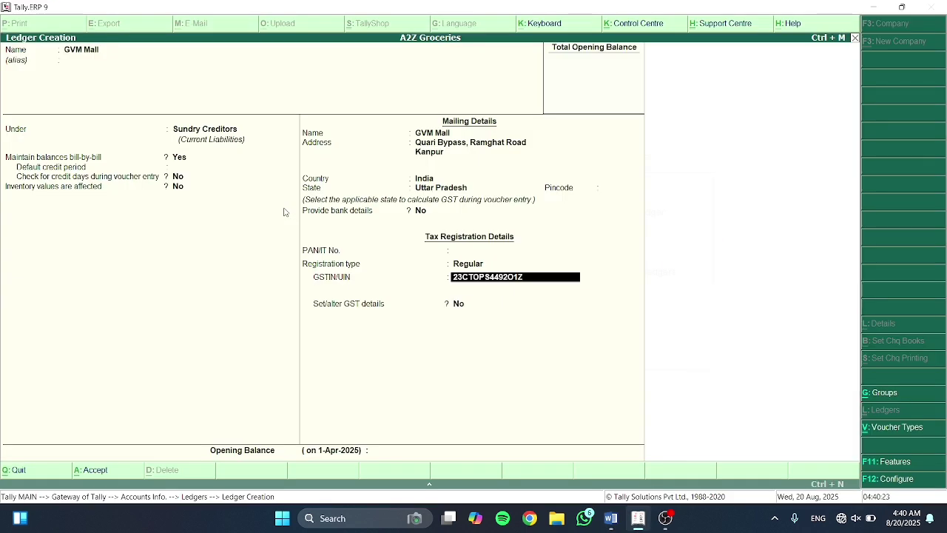
pyautogui.press('BackSpace')
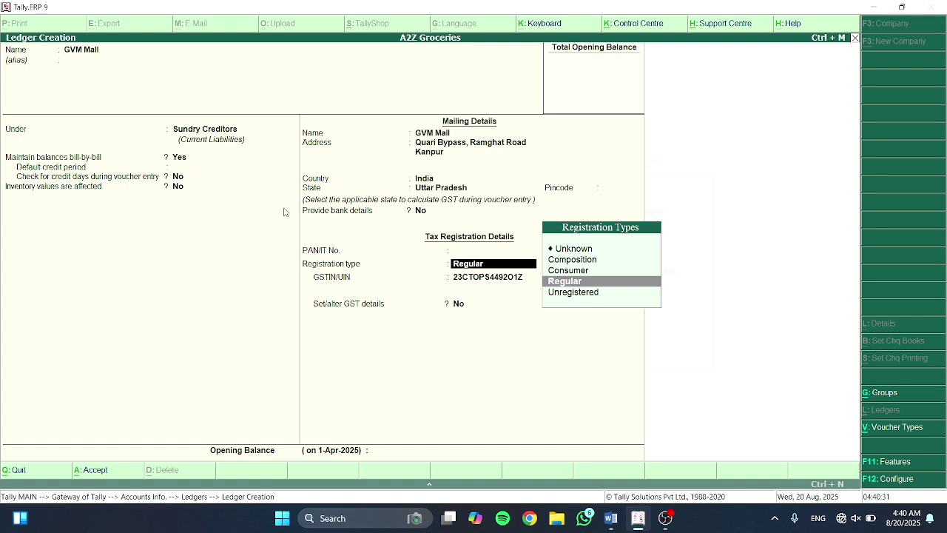
# Keep the Regular registration type and Set/alter GST details at No, leave the opening balance blank, and save the GVM Mall ledger
pyautogui.press('Return')
pyautogui.press('Return')
pyautogui.press('Return')
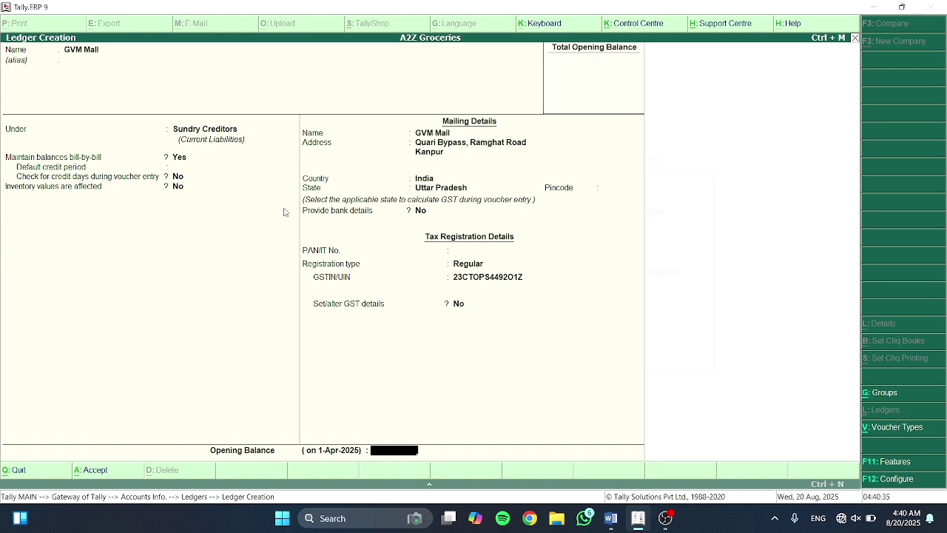
pyautogui.press('Return')
pyautogui.press('Return')
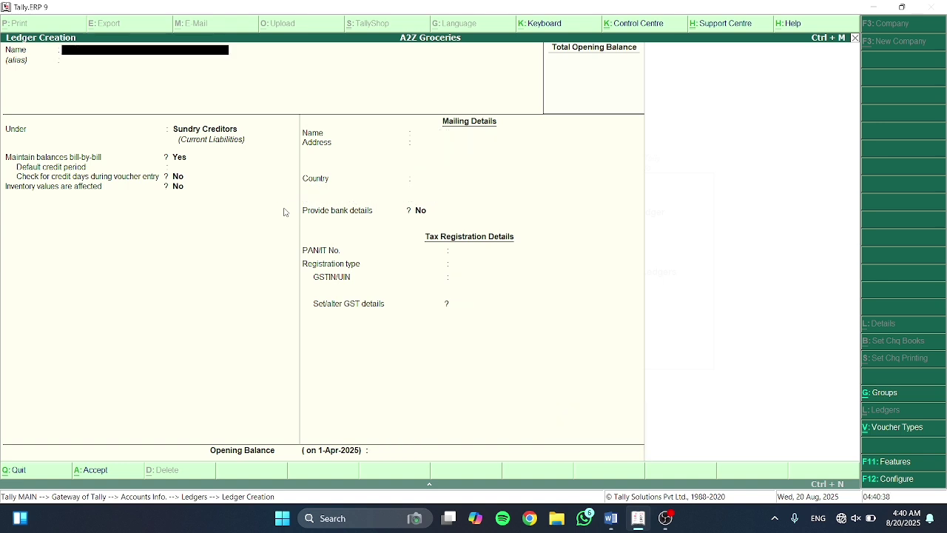
# Create a ledger named Purchase A/c under Purchase Accounts and save it with the default settings
pyautogui.write('Purchase a/c')
pyautogui.press('Return')
pyautogui.write('Pur')
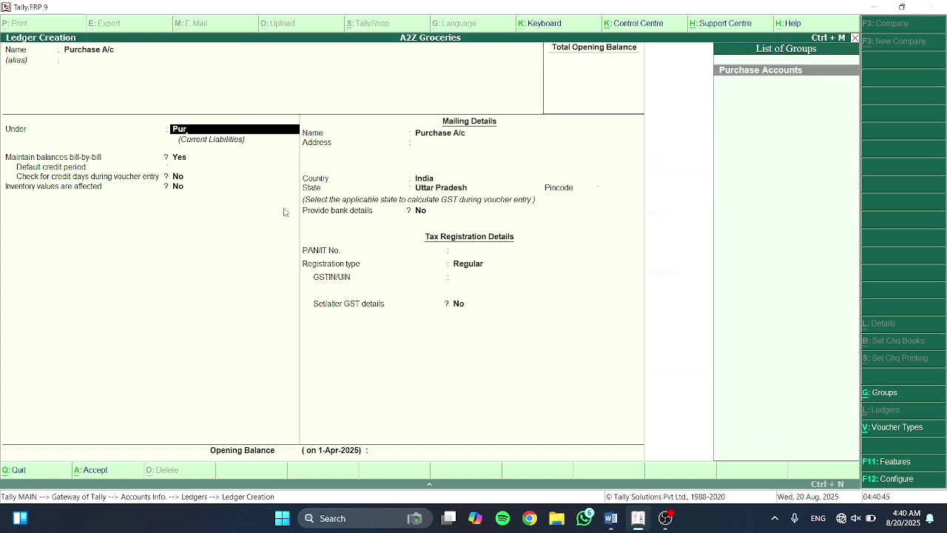
pyautogui.press('Return')
pyautogui.hotkey('ctrl', 'a')
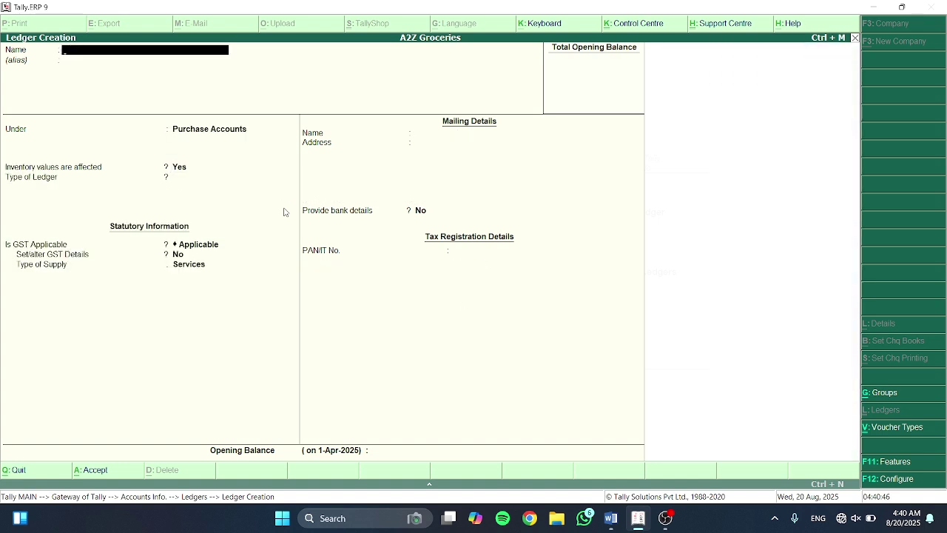
# Name the new ledger Cgst and leave its alias blank
pyautogui.write('Cgst')
pyautogui.press('Return')
pyautogui.press('Return')
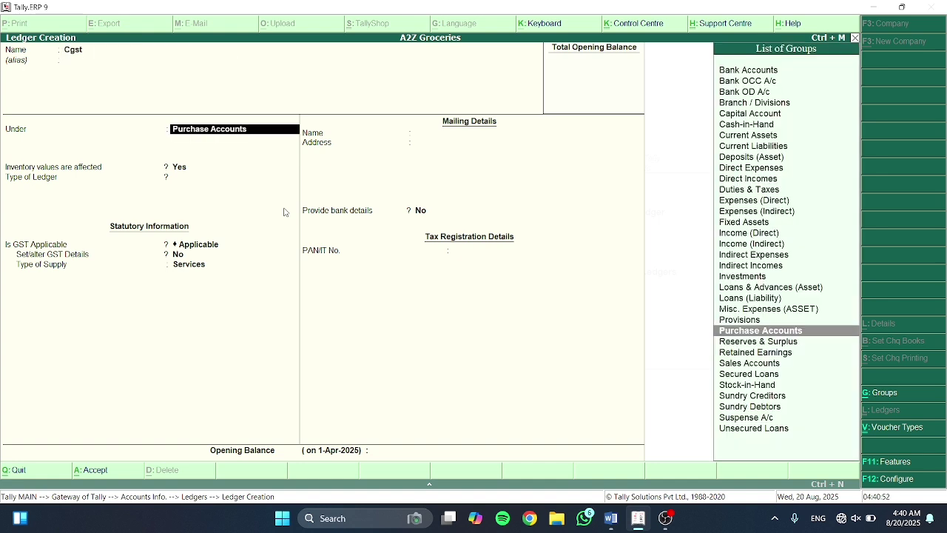
pyautogui.write('c')
pyautogui.press('Down')
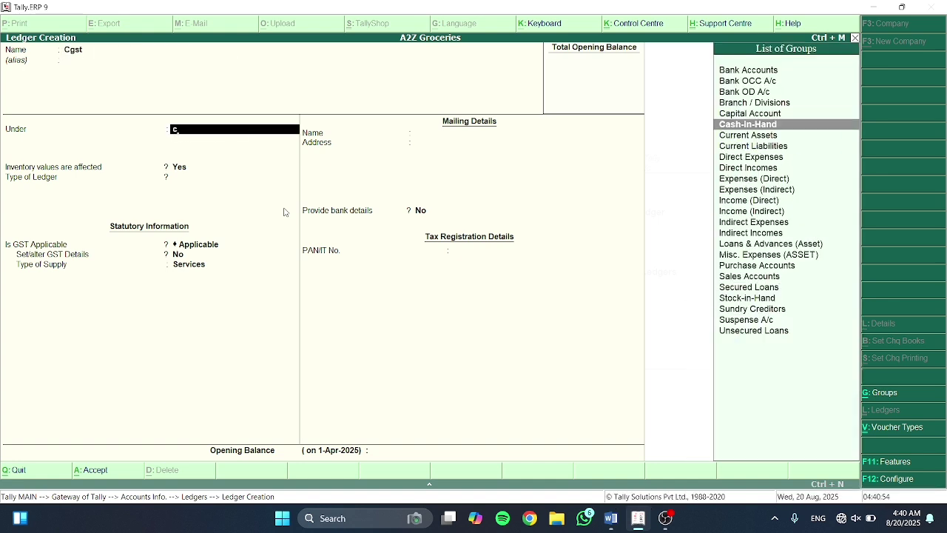
pyautogui.press('Down')
pyautogui.press('Down')
pyautogui.press('Down')
pyautogui.press('Down')
pyautogui.press('Down')
pyautogui.press('Down')
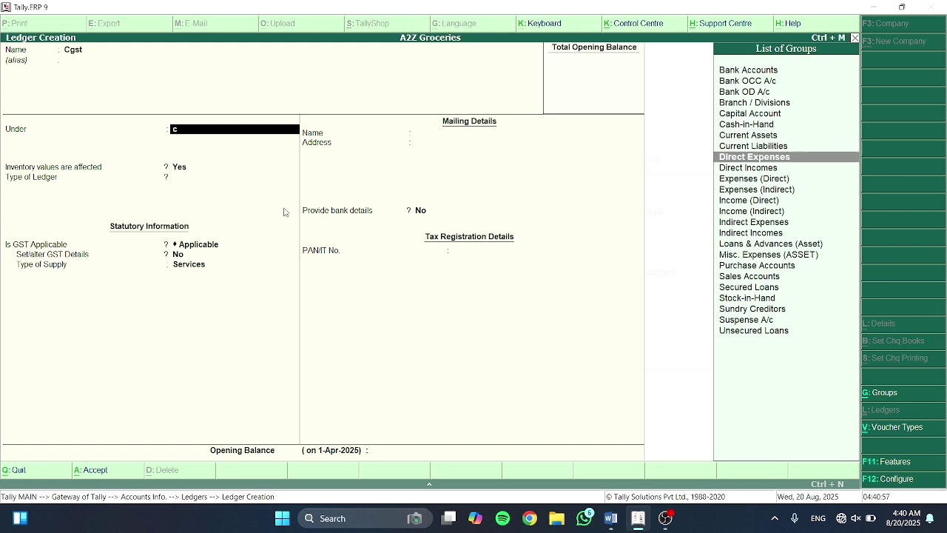
pyautogui.press('BackSpace')
pyautogui.press('BackSpace')
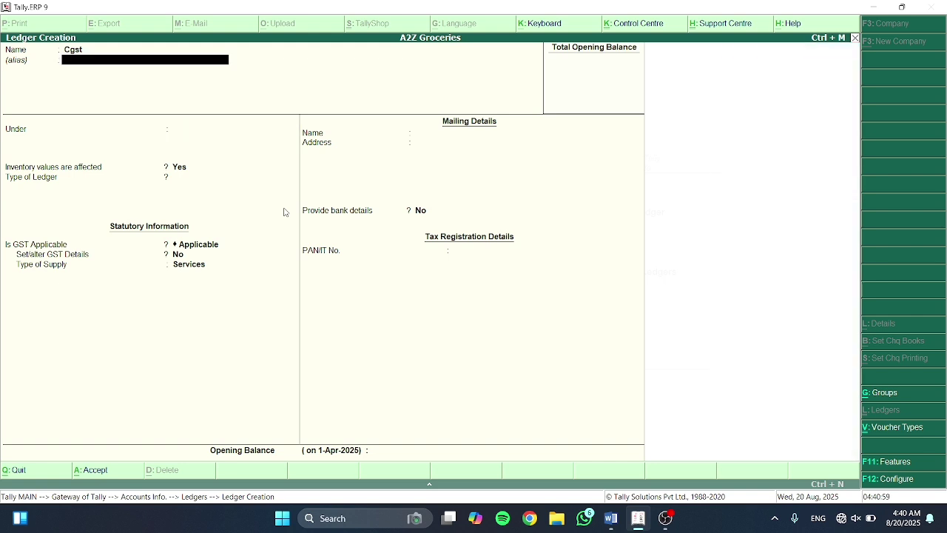
pyautogui.write('Dut')
pyautogui.press('BackSpace')
pyautogui.press('BackSpace')
# Place the Cgst ledger under Duties & Taxes with duty type GST and tax type Central Tax, and save it
pyautogui.press('Return')
pyautogui.write('du')
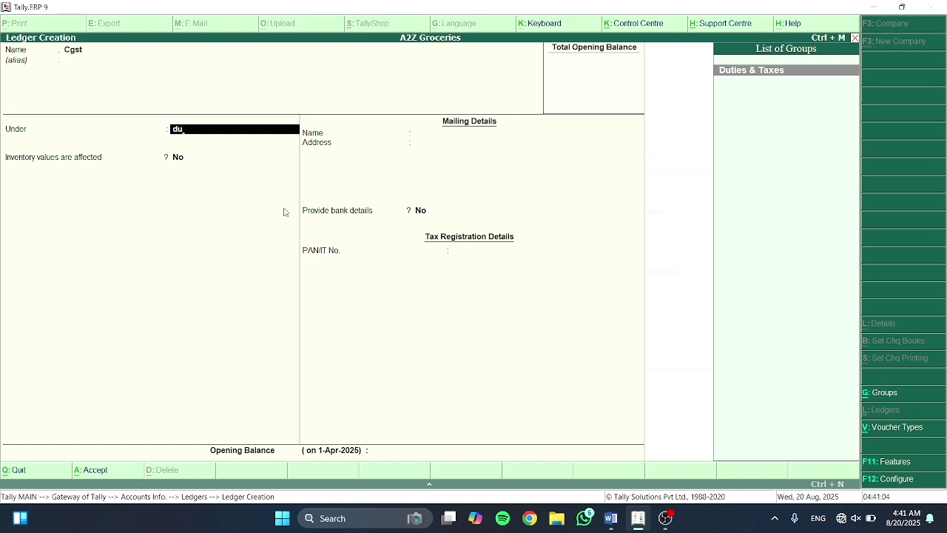
pyautogui.press('Return')
pyautogui.press('Return')
pyautogui.press('Return')
pyautogui.press('Return')
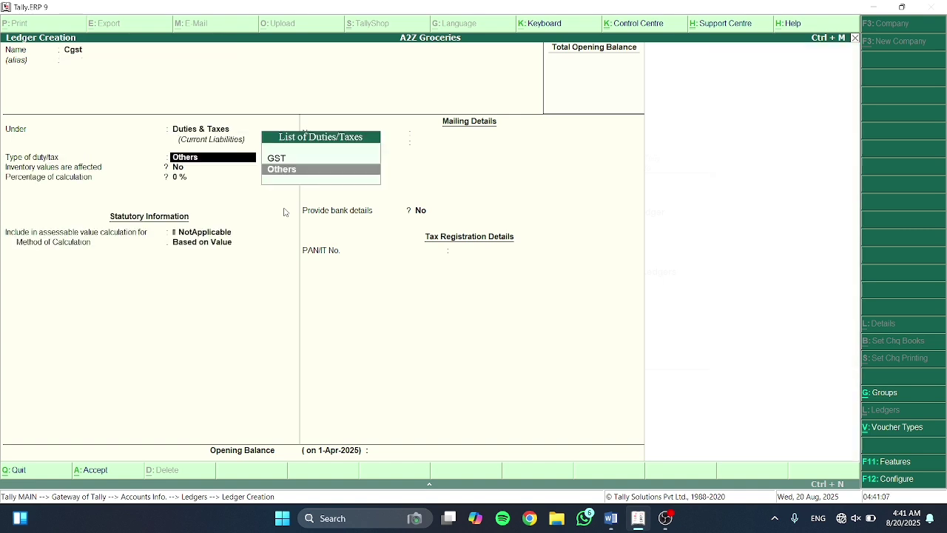
pyautogui.press('Up')
pyautogui.press('Return')
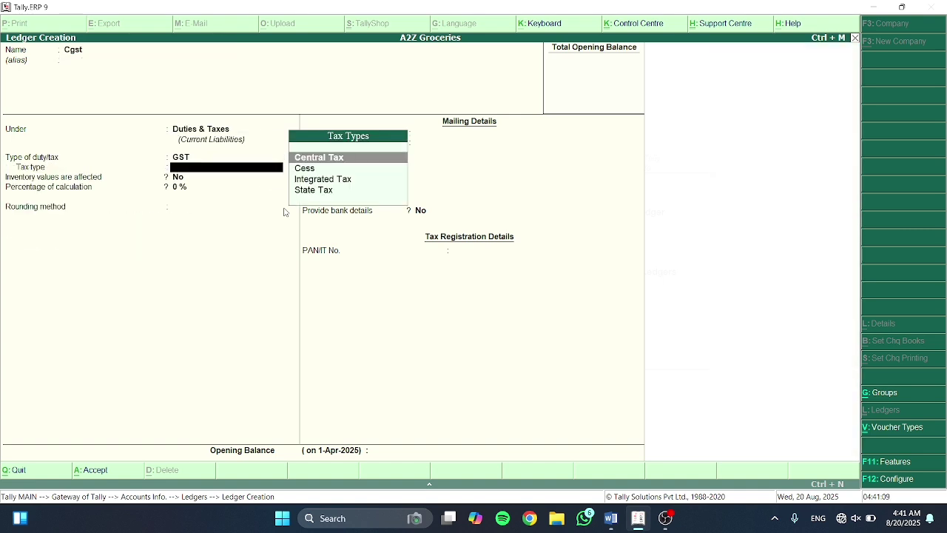
pyautogui.press('Return')
pyautogui.hotkey('ctrl', 'a')
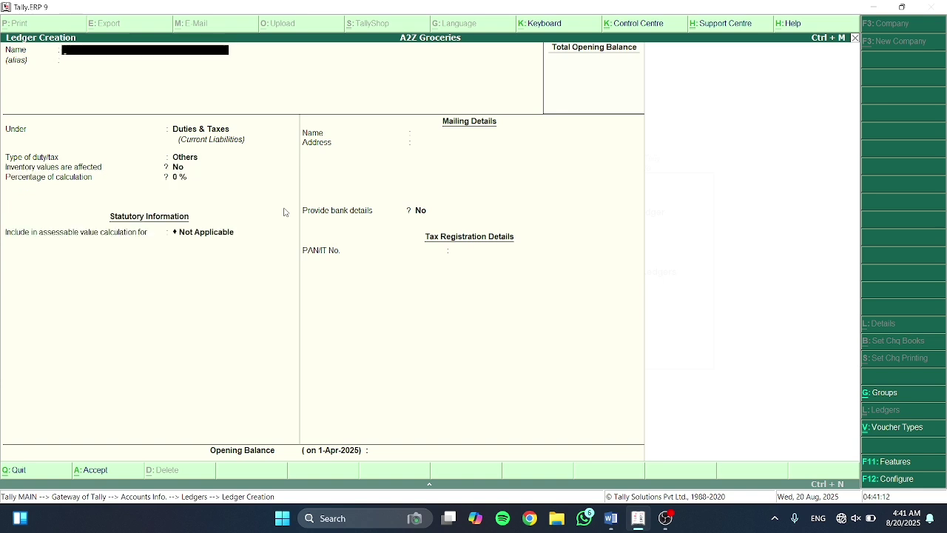
# Create a ledger named Sgst under Duties & Taxes with duty type GST and tax type State Tax, and save it
pyautogui.write('Sgst')
pyautogui.press('Return')
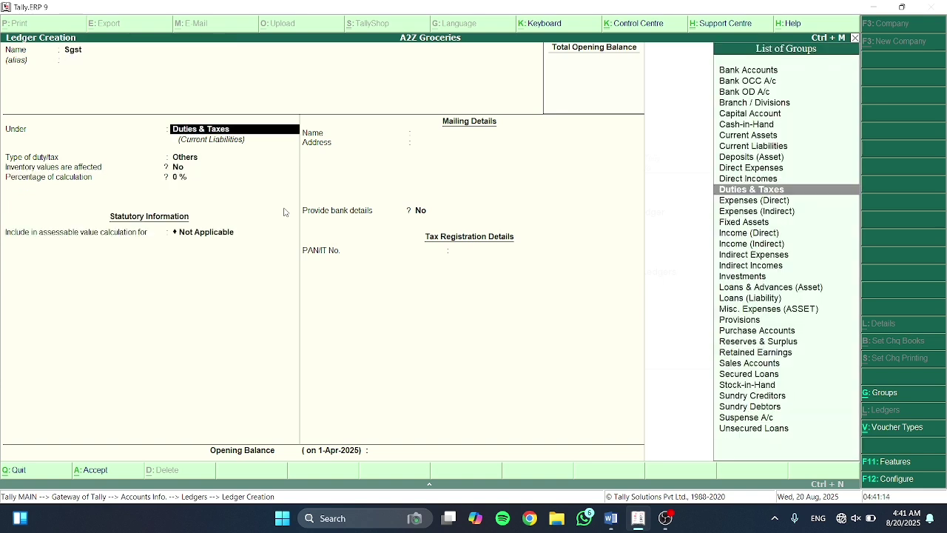
pyautogui.press('Return')
pyautogui.press('Up')
pyautogui.press('Return')
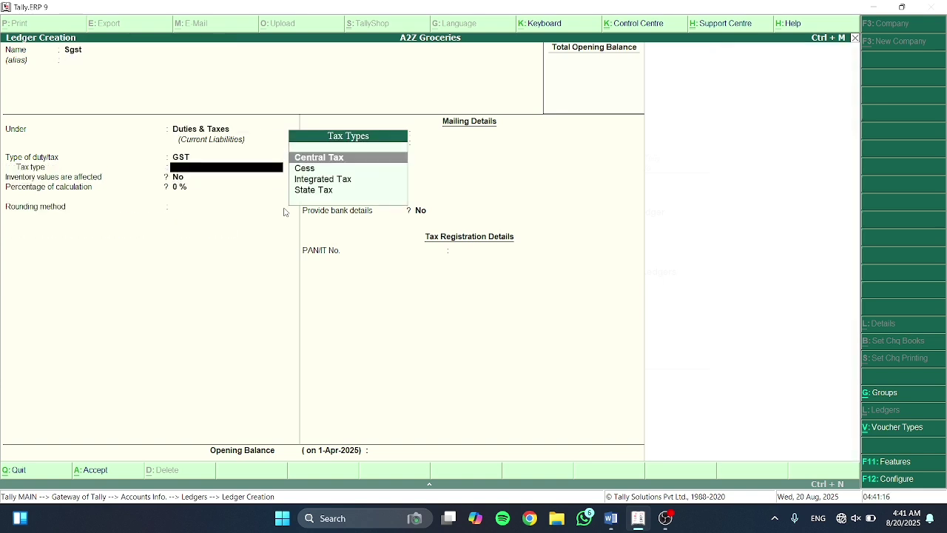
pyautogui.press('Down')
pyautogui.press('Down')
pyautogui.press('Down')
pyautogui.press('Return')
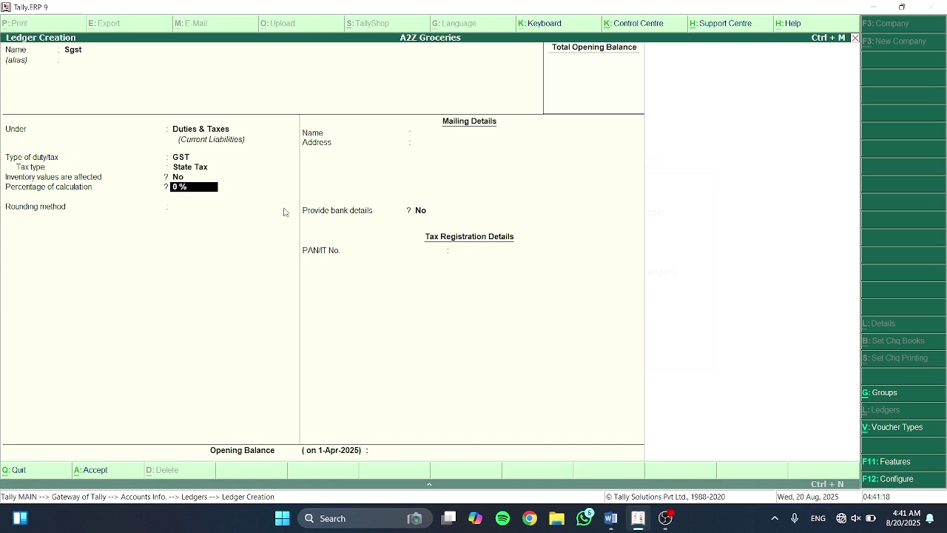
pyautogui.hotkey('ctrl', 'a')
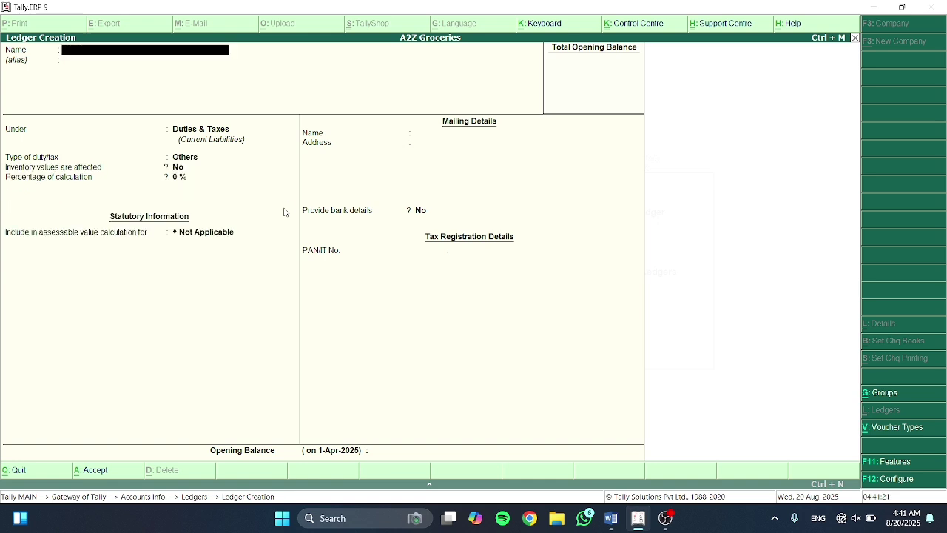
# Start a ledger named IGST under Duties & Taxes with GST as the type of duty/tax
pyautogui.write('IGST')
pyautogui.press('Return')
pyautogui.press('Return')
pyautogui.press('Return')
pyautogui.press('Up')
pyautogui.press('Return')
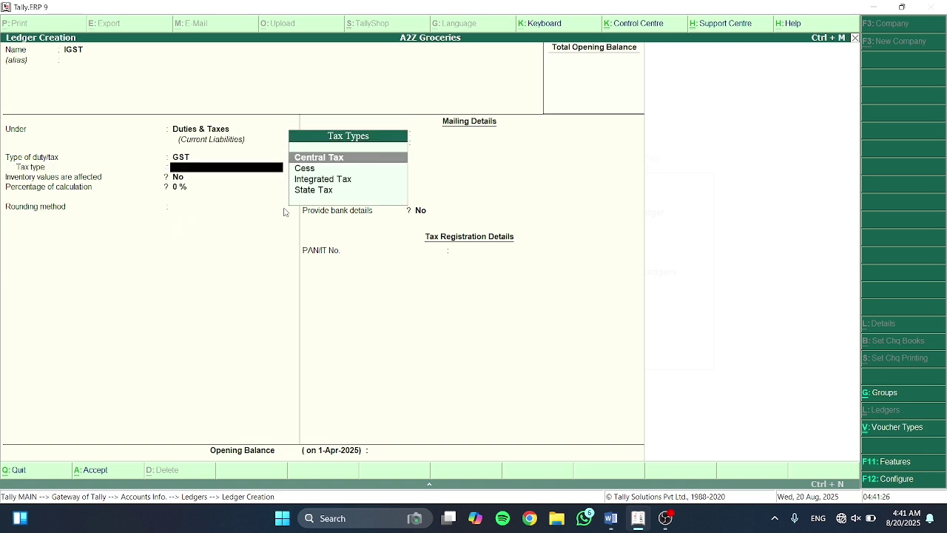
# Set the IGST ledger's tax type to Integrated Tax, keeping the calculation at 0 % and the rounding method Not Applicable
pyautogui.press('Down')
pyautogui.press('Down')
pyautogui.press('Return')
pyautogui.press('Return')
pyautogui.press('Return')
pyautogui.press('Return')
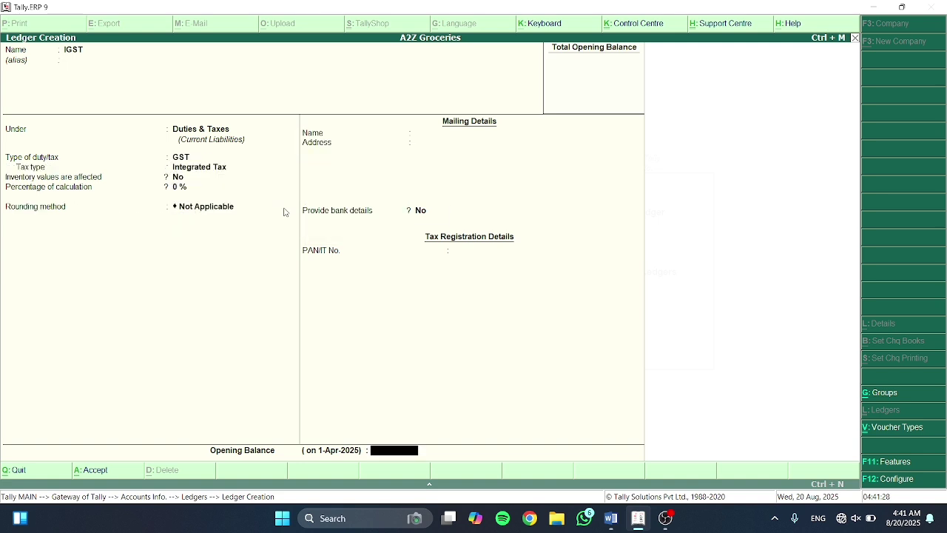
# Save the IGST ledger and start a ledger named Roundoff under Indirect Expenses
pyautogui.press('Return')
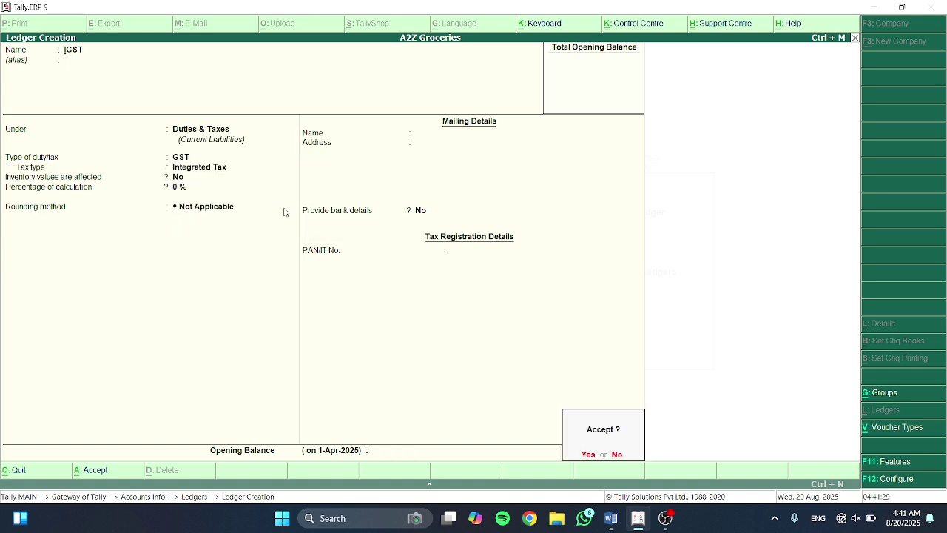
pyautogui.press('Return')
pyautogui.write('Roundof')
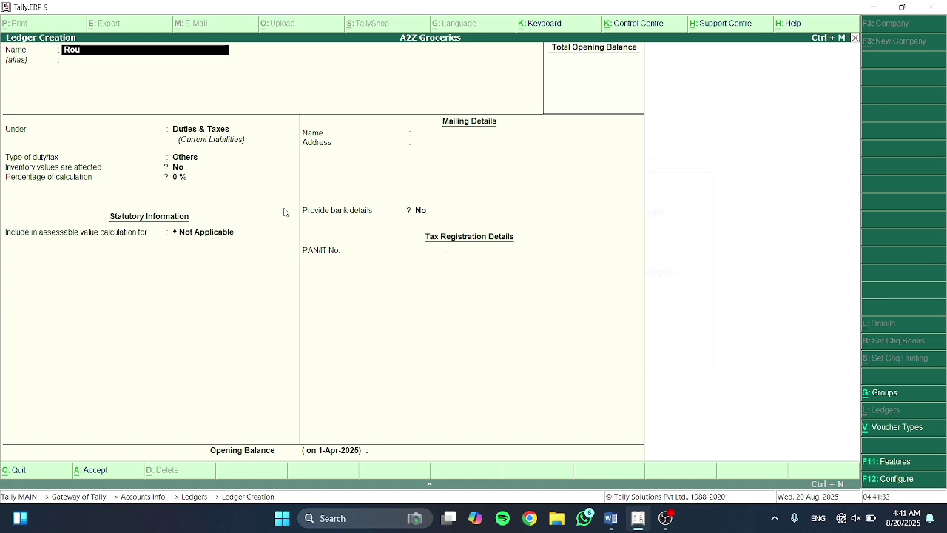
pyautogui.press('Return')
pyautogui.press('Return')
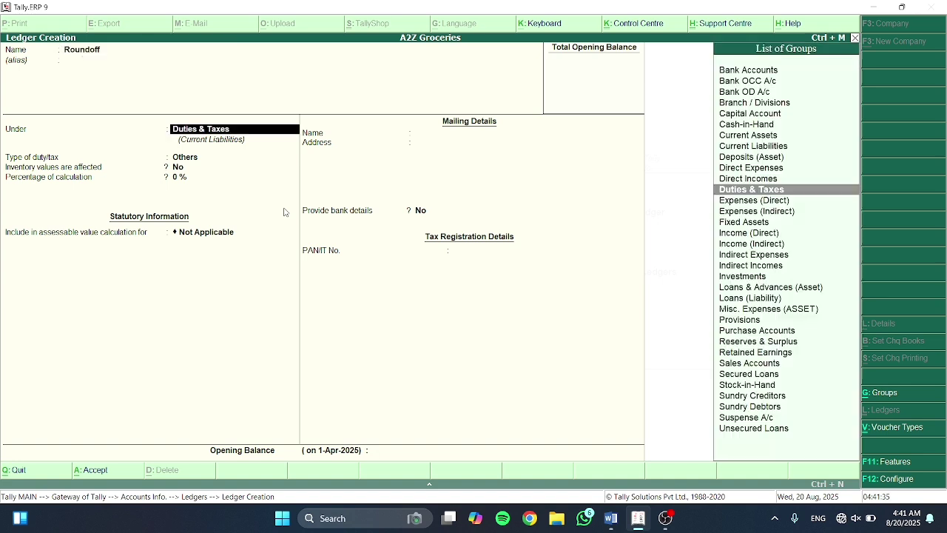
pyautogui.write('In')
pyautogui.press('Down')
pyautogui.press('Down')
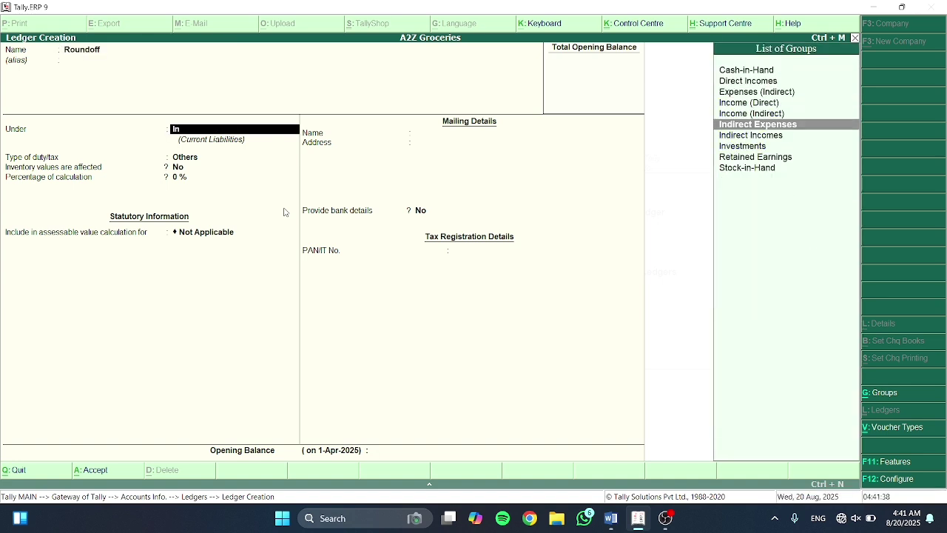
pyautogui.press('Return')
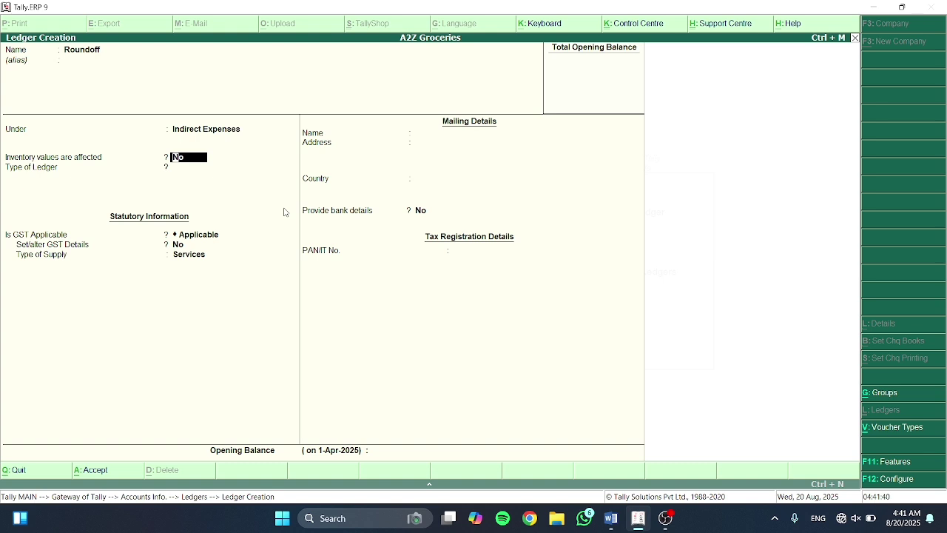
# Set the Roundoff ledger's type to Invoice Rounding with Normal Rounding and a limit of 1, save it and leave ledger creation
pyautogui.press('Return')
pyautogui.press('Down')
pyautogui.press('Down')
pyautogui.press('Return')
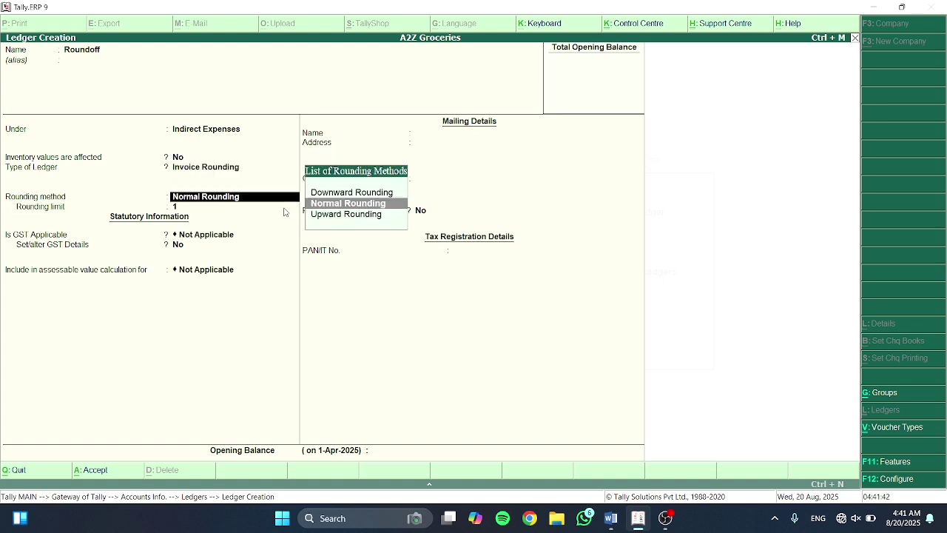
pyautogui.press('Return')
pyautogui.press('Return')
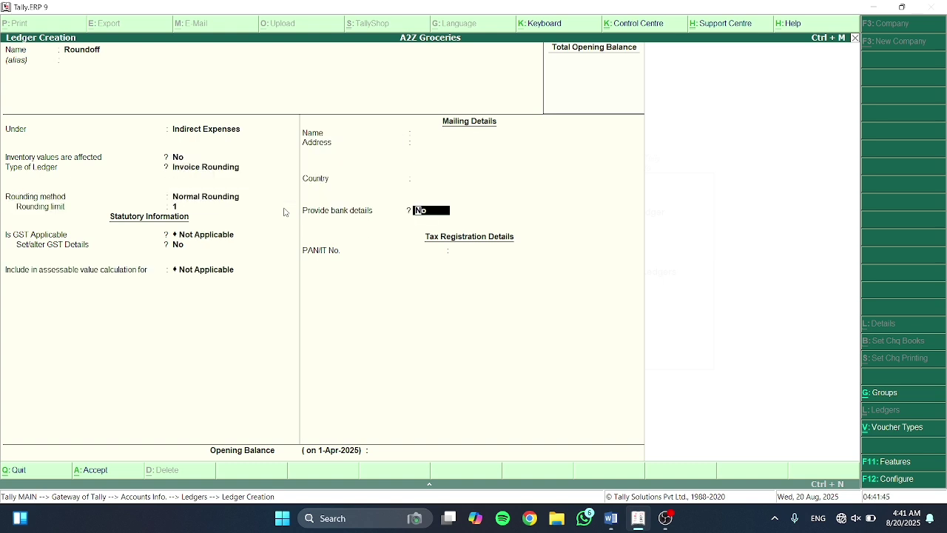
pyautogui.press('Return')
pyautogui.press('Escape')
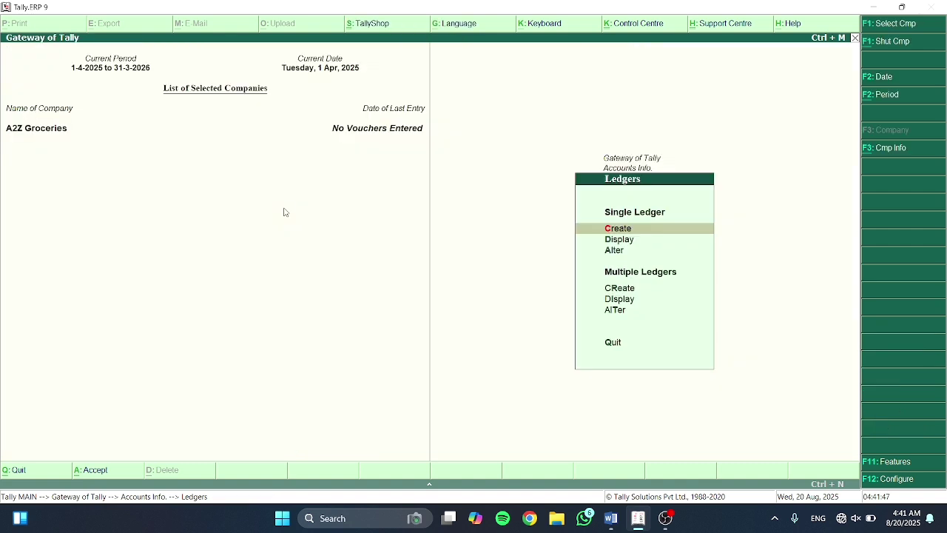
pyautogui.press('Escape')
pyautogui.press('Escape')
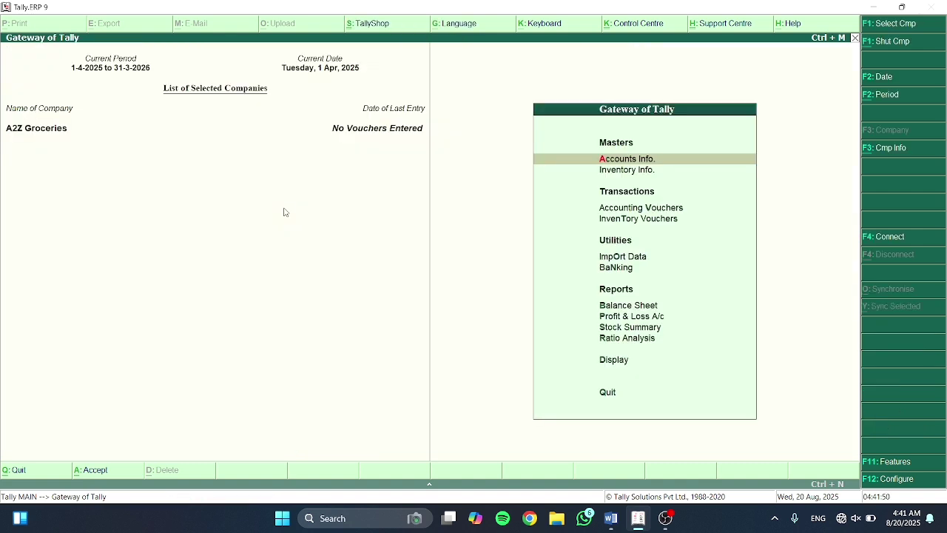
# Start a new simple unit of measure in the inventory masters with the symbol Pac
pyautogui.press('Down')
pyautogui.press('Return')
pyautogui.press('Down')
pyautogui.press('Down')
pyautogui.press('Down')
pyautogui.press('Down')
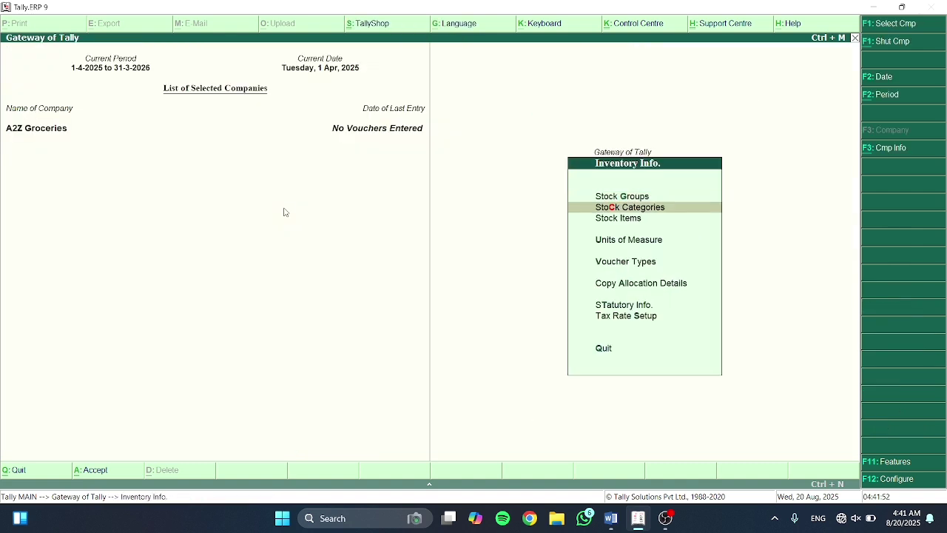
pyautogui.press('Up')
pyautogui.press('Up')
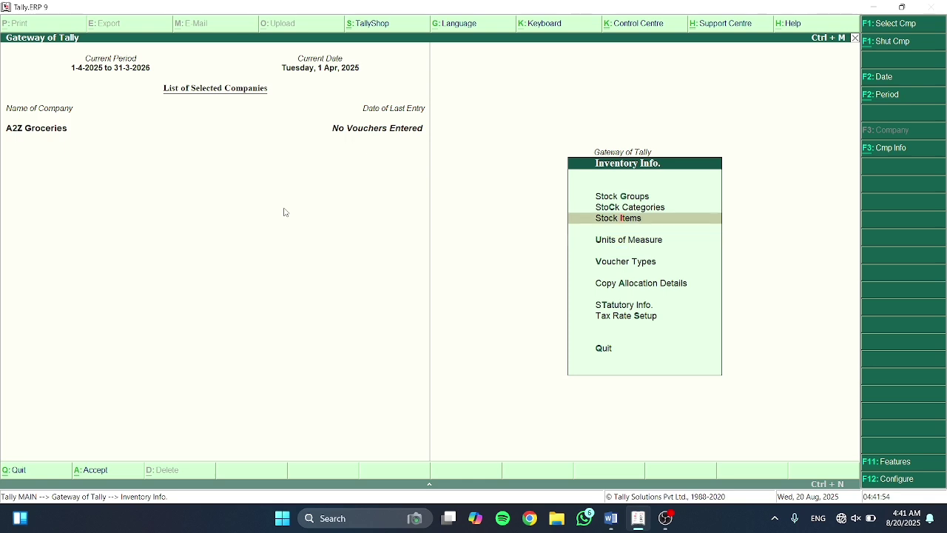
pyautogui.press('Down')
pyautogui.press('Return')
pyautogui.press('Return')
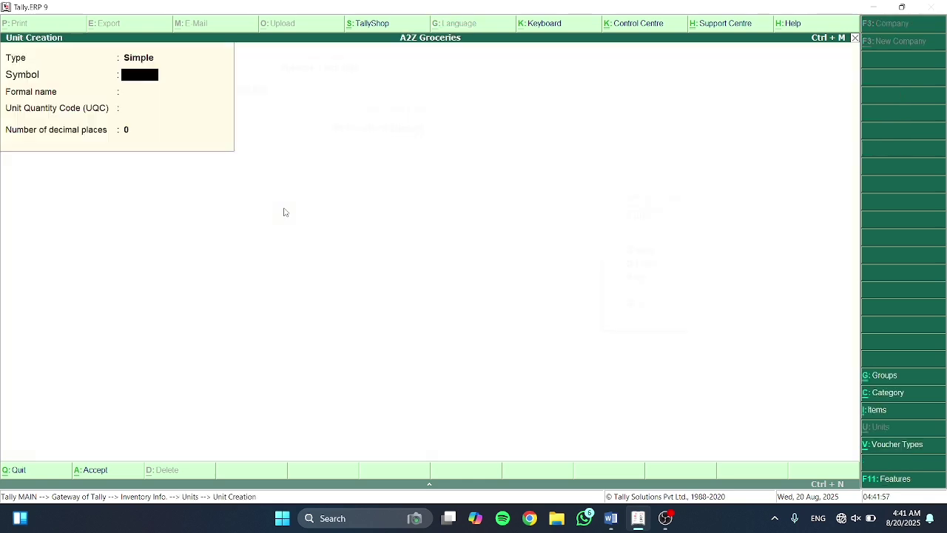
pyautogui.write('Pack')
pyautogui.press('BackSpace')
# Switch to the Word invoice, view it at page width to examine the quantity unit of the listed products, and return to Tally
pyautogui.hotkey('alt', 'Tab')
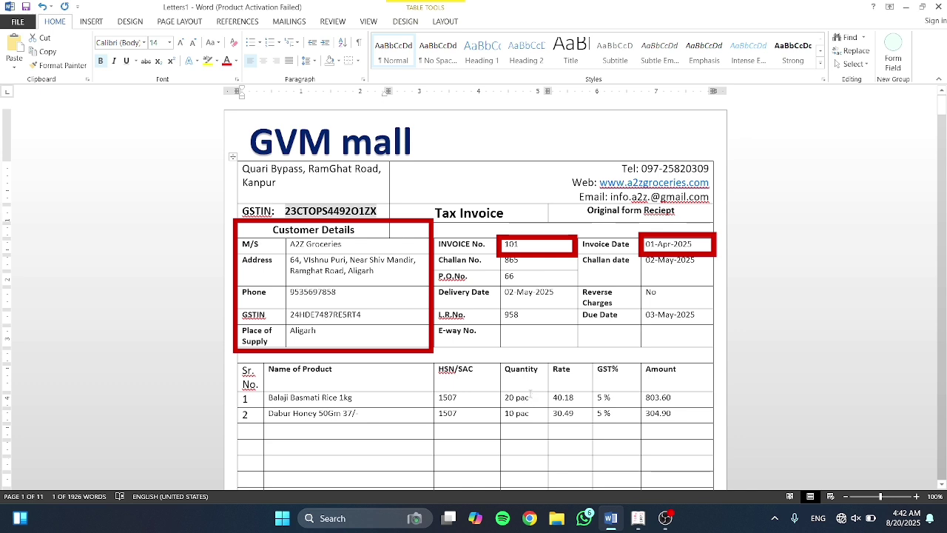
pyautogui.moveTo(529, 397); pyautogui.dragTo(502, 402)
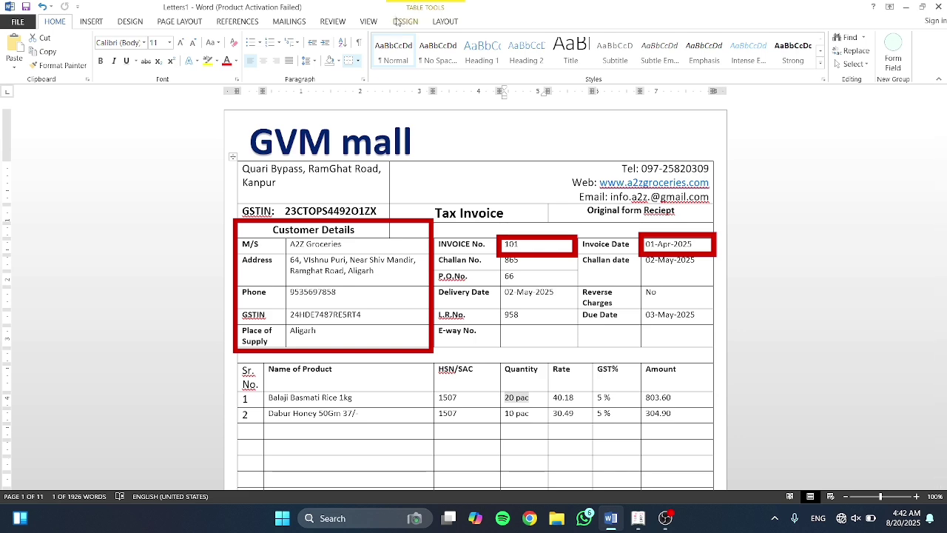
pyautogui.click(369, 22)
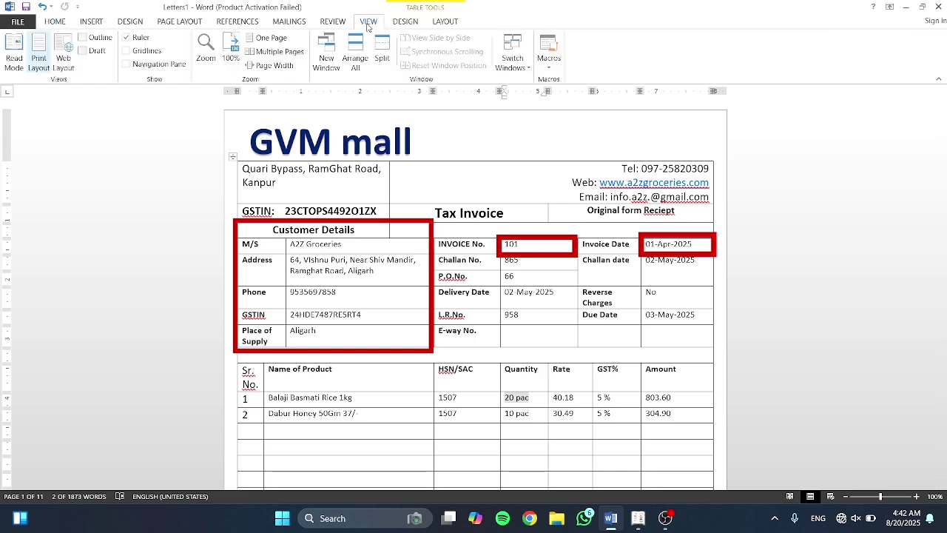
pyautogui.click(278, 67)
pyautogui.scroll(-5, 467, 277)
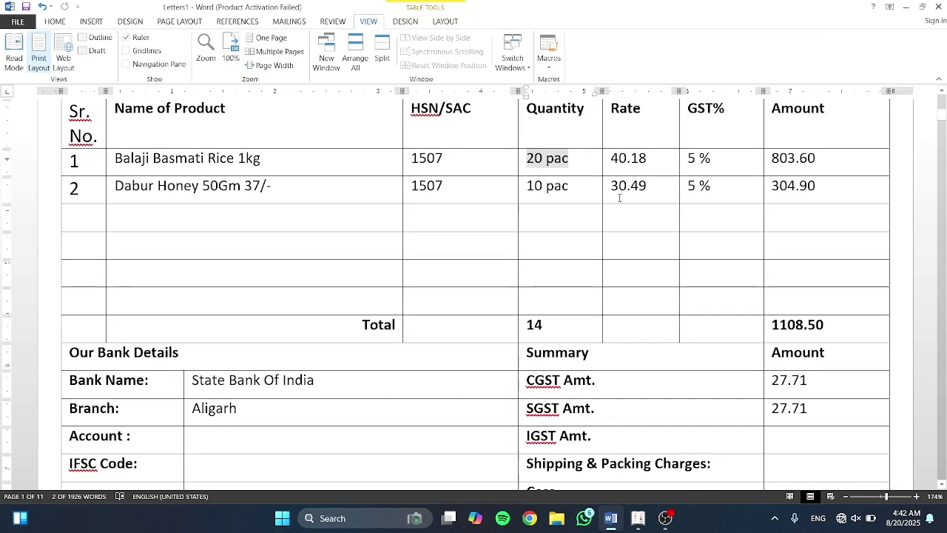
pyautogui.hotkey('alt', 'Tab')
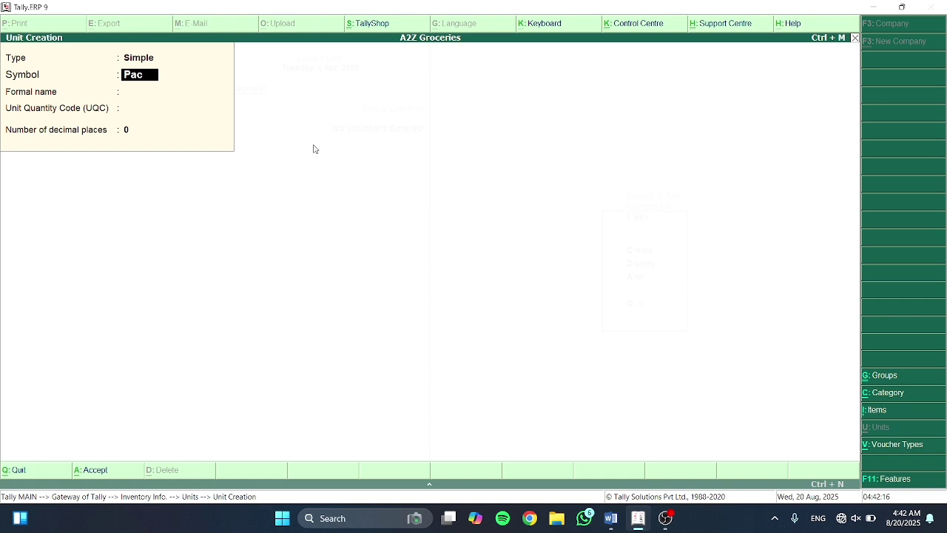
# Give the Pac unit the formal name Packet and the quantity code PAC-PACKS with 0 decimal places, and save it
pyautogui.press('Return')
pyautogui.write('Packet')
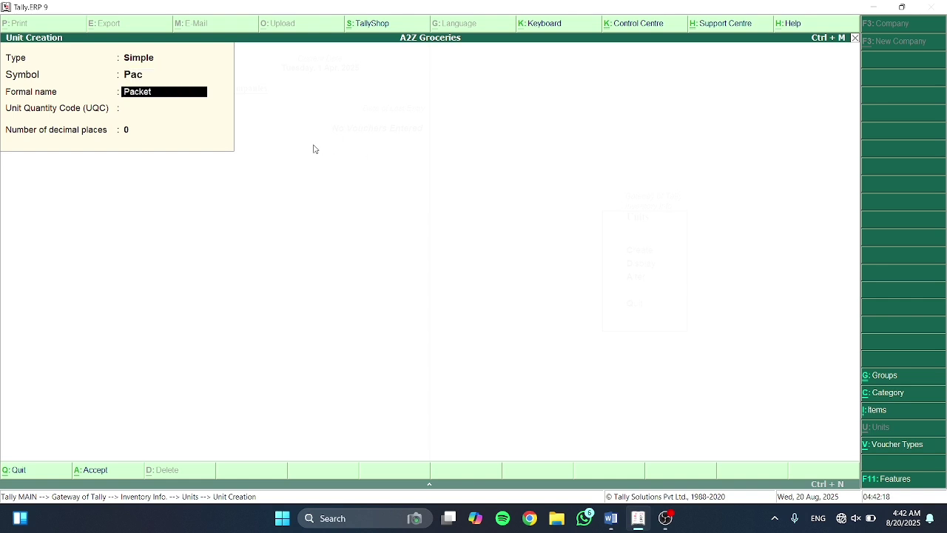
pyautogui.press('Return')
pyautogui.write('pack')
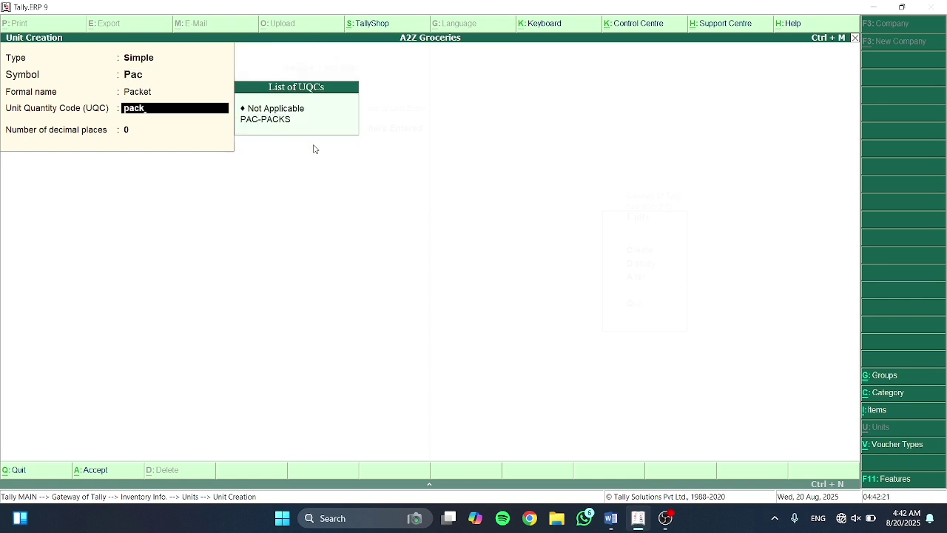
pyautogui.press('Return')
pyautogui.press('BackSpace')
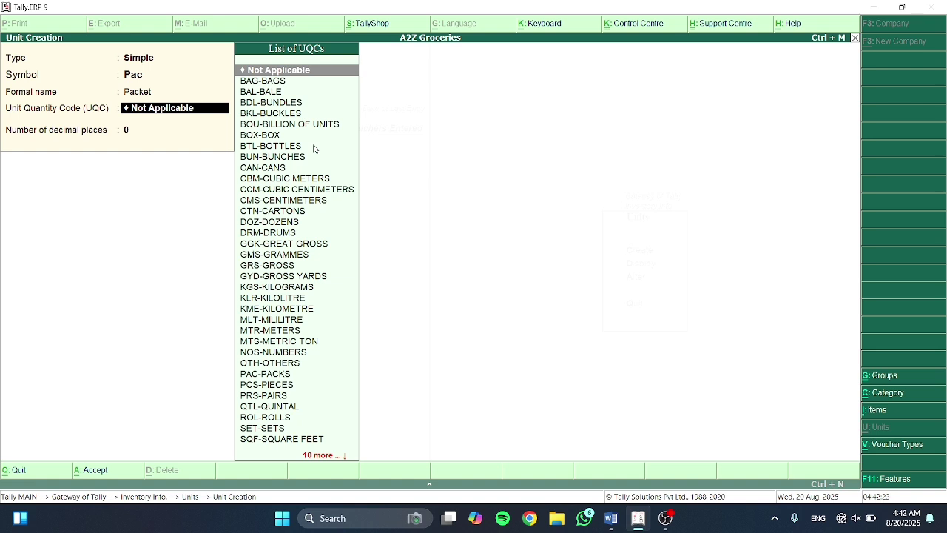
pyautogui.write('pac')
pyautogui.press('Return')
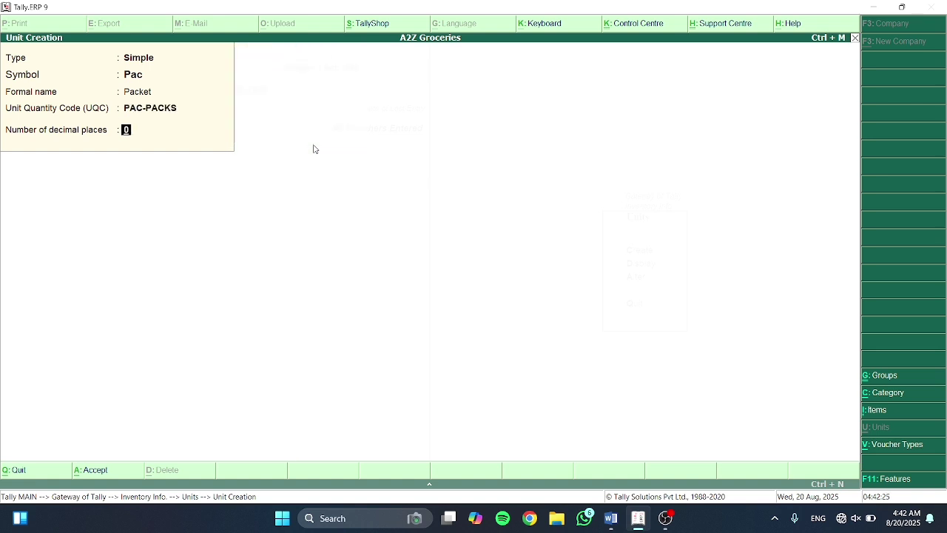
pyautogui.press('Return')
pyautogui.press('Escape')
pyautogui.press('Return')
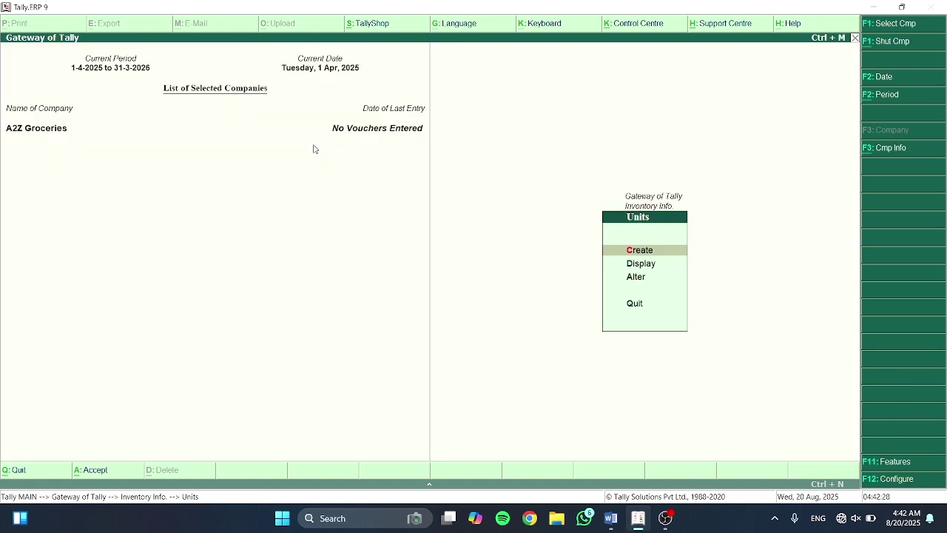
pyautogui.press('Escape')
# Create a stock category named Kilogram under Primary, checking the Balaji Basmati Rice 1kg line in the Word invoice
pyautogui.press('Up')
pyautogui.press('Up')
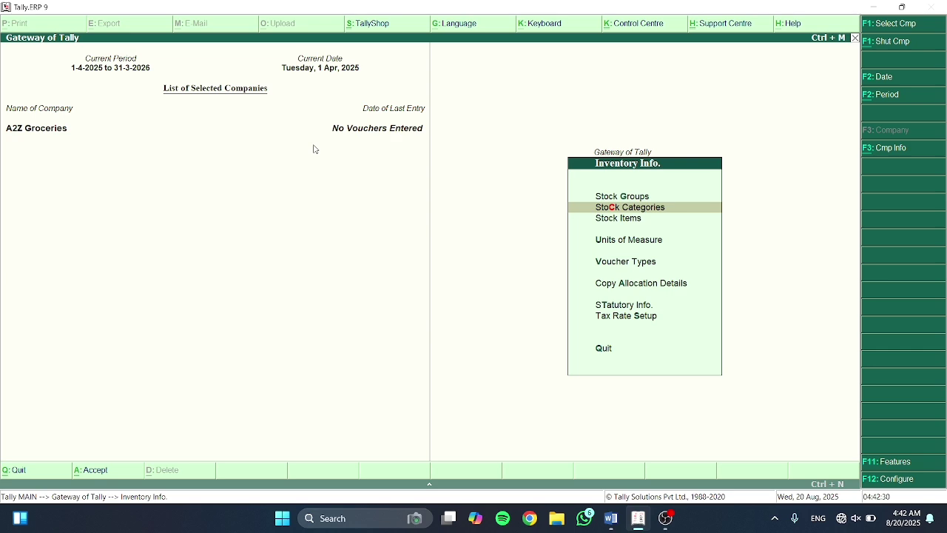
pyautogui.press('Return')
pyautogui.press('Return')
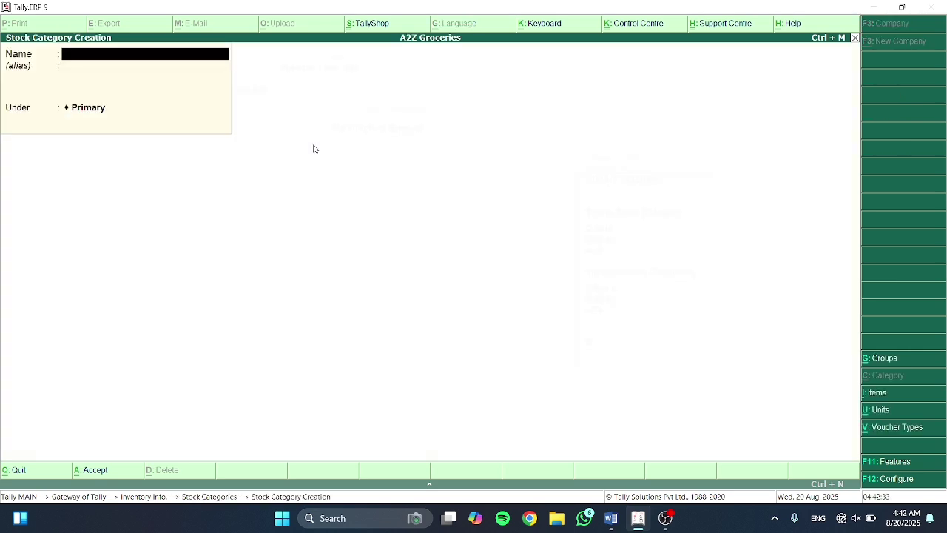
pyautogui.write('Kilogram')
pyautogui.hotkey('alt', 'Tab')
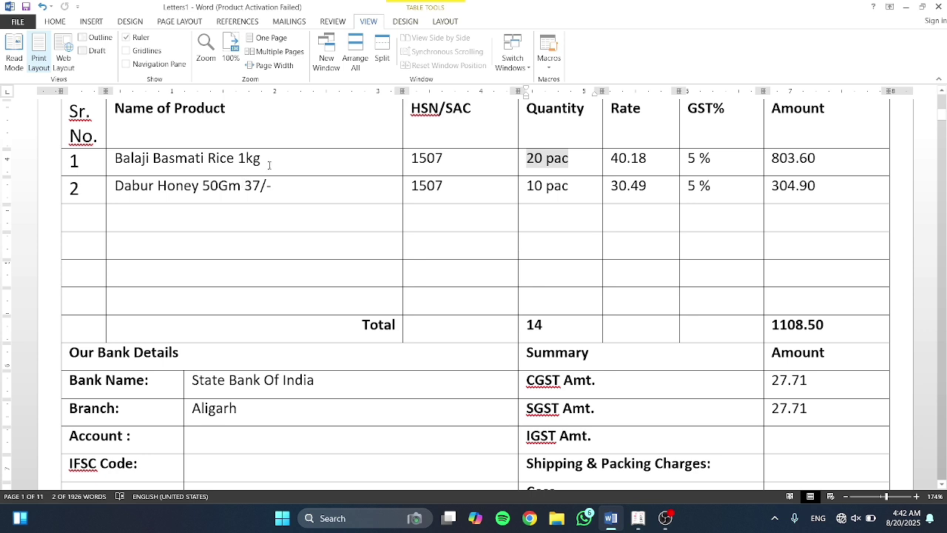
pyautogui.moveTo(266, 158); pyautogui.dragTo(126, 158)
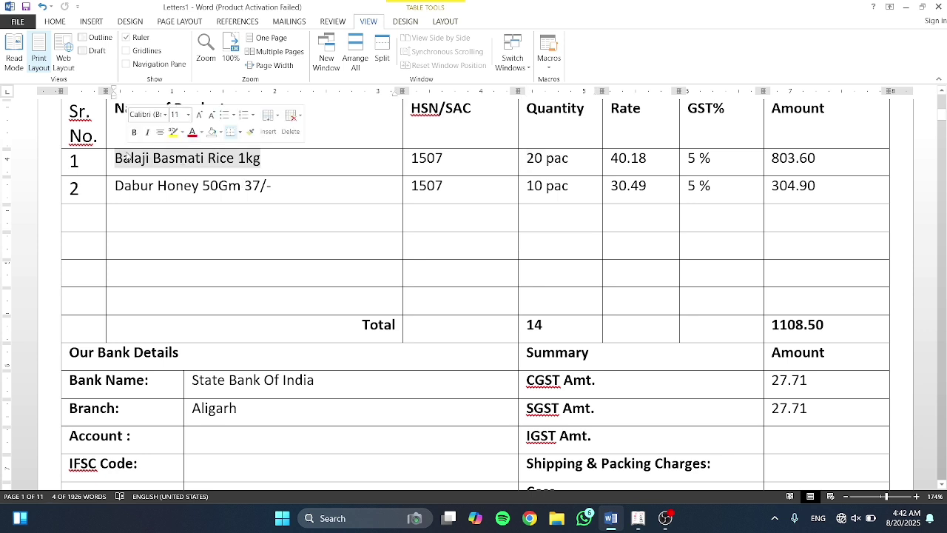
pyautogui.hotkey('alt', 'Tab')
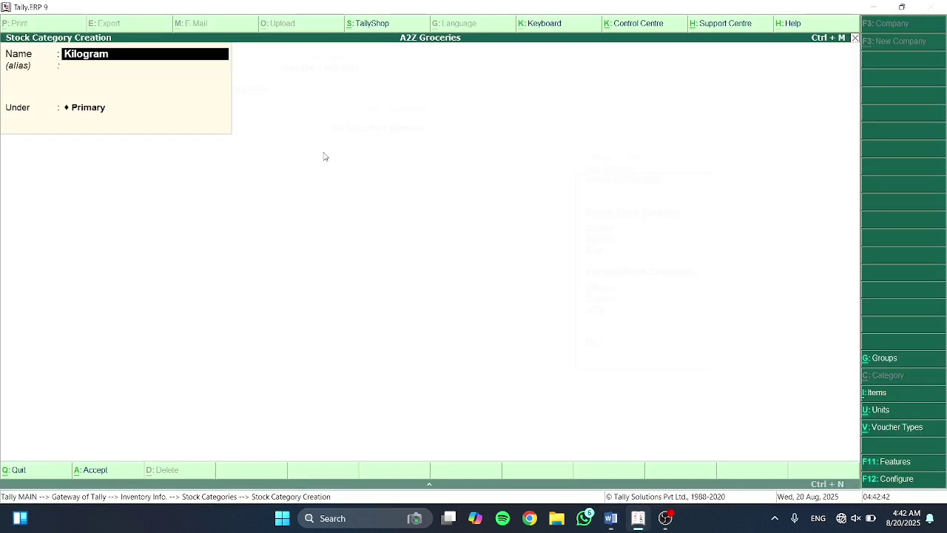
pyautogui.press('Return')
pyautogui.press('Return')
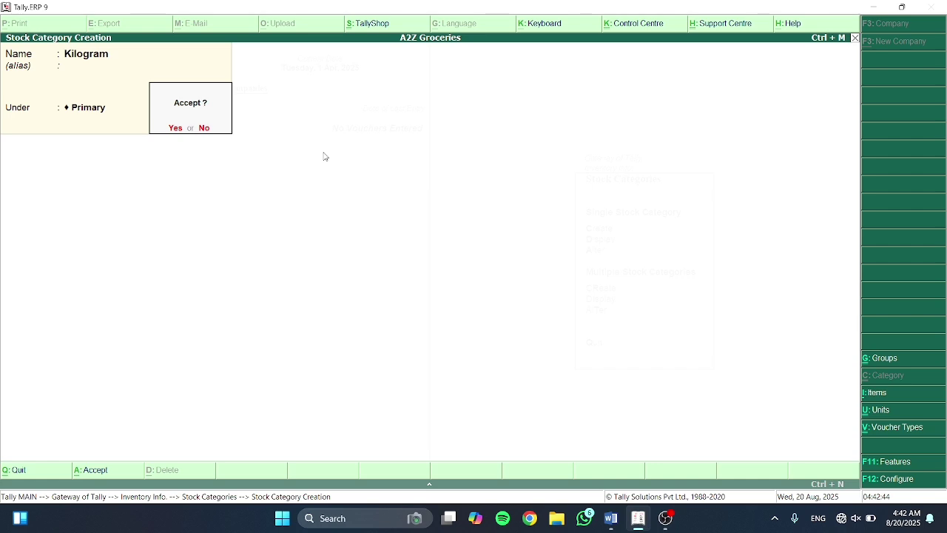
pyautogui.press('Return')
# Check the product lines in the Word invoice again, and create a stock category named Gram under Primary in Tally
pyautogui.hotkey('alt', 'Tab')
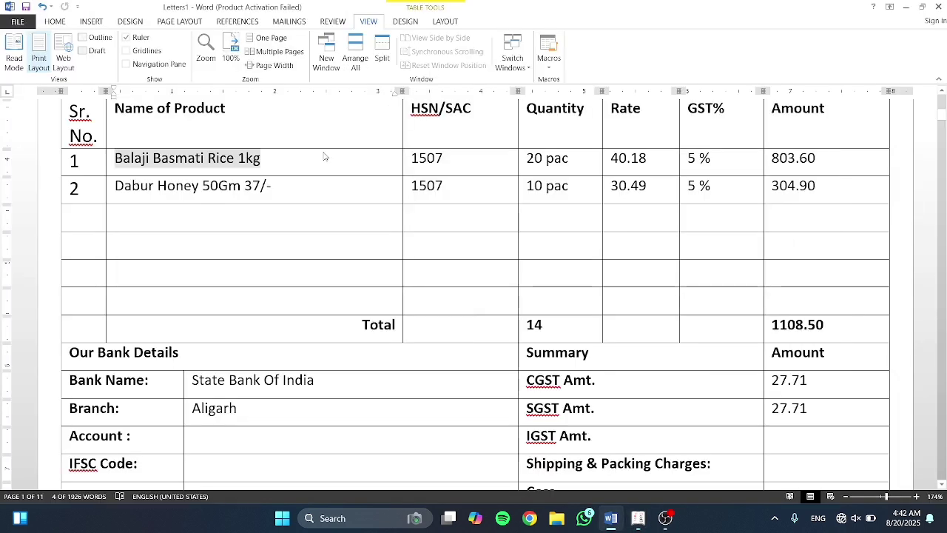
pyautogui.hotkey('alt', 'Tab')
pyautogui.write('Gram')
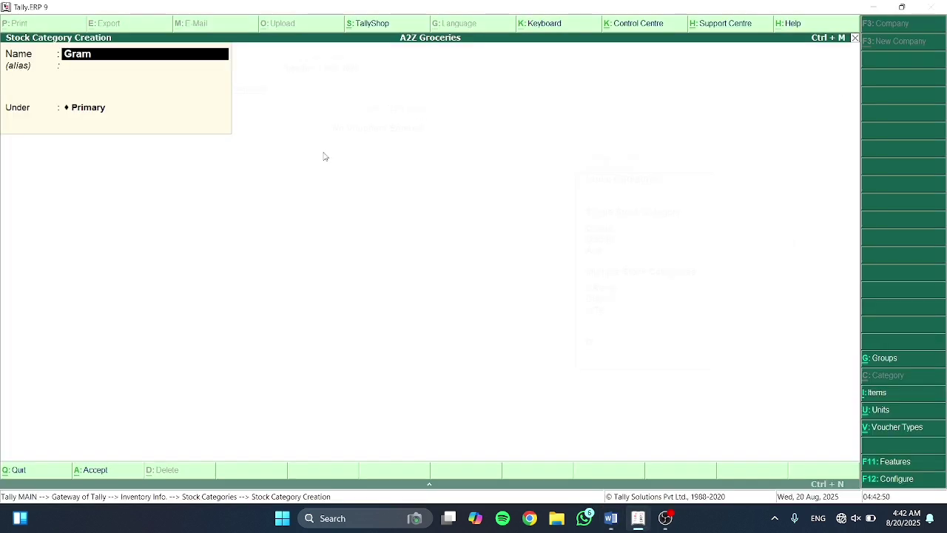
pyautogui.press('Return')
pyautogui.press('Return')
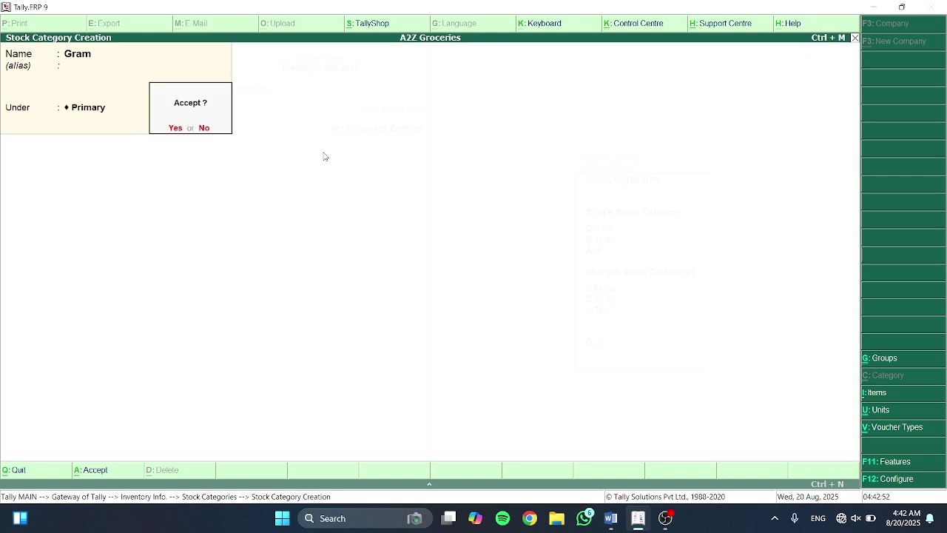
pyautogui.press('Return')
pyautogui.press('Escape')
pyautogui.press('Return')
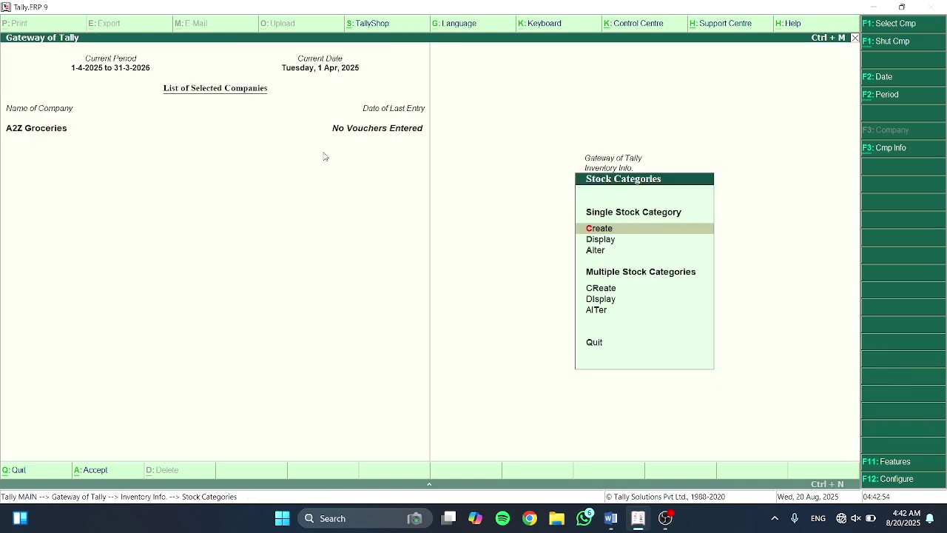
pyautogui.press('Escape')
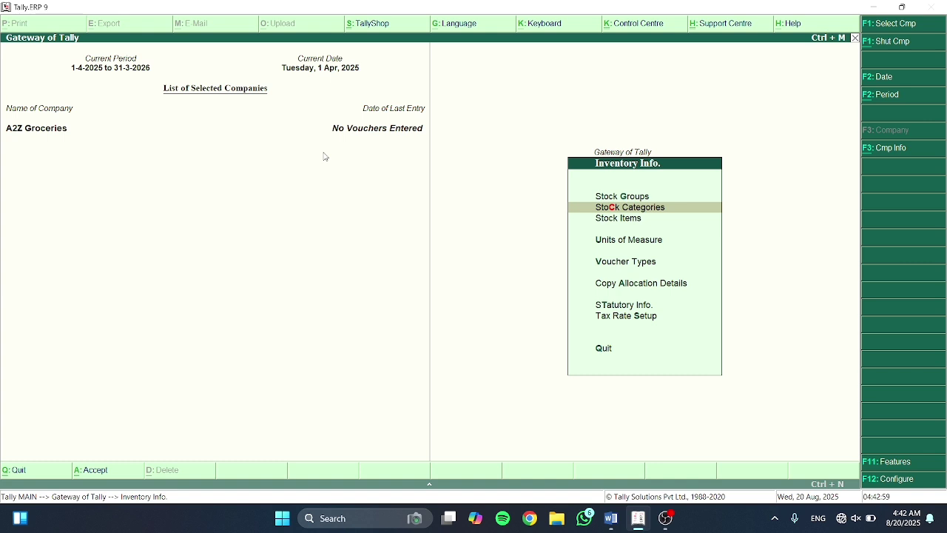
# Start creating a single stock group under Inventory Info and enter Basmati Rice @ as the beginning of its name
pyautogui.press('Down')
pyautogui.press('Up')
pyautogui.press('Down')
pyautogui.press('Up')
pyautogui.press('Up')
pyautogui.press('Return')
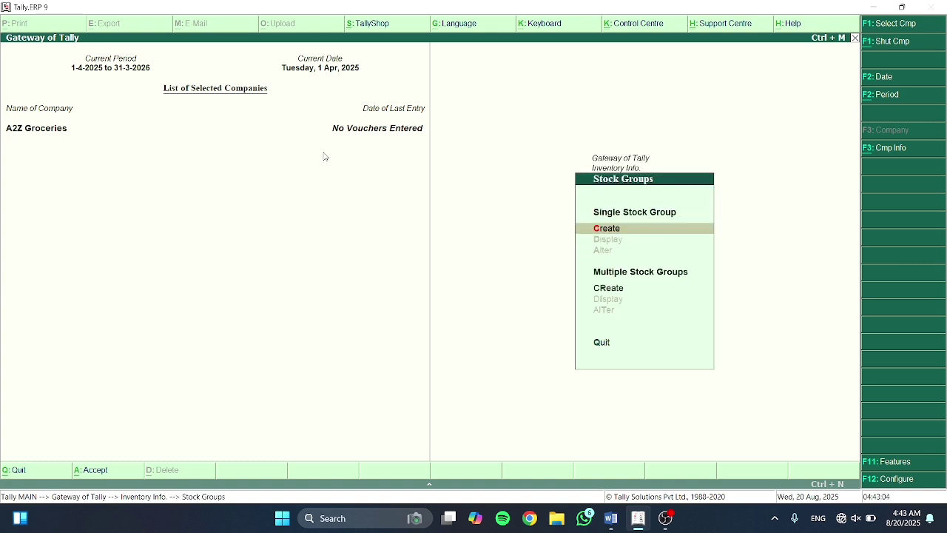
pyautogui.press('Return')
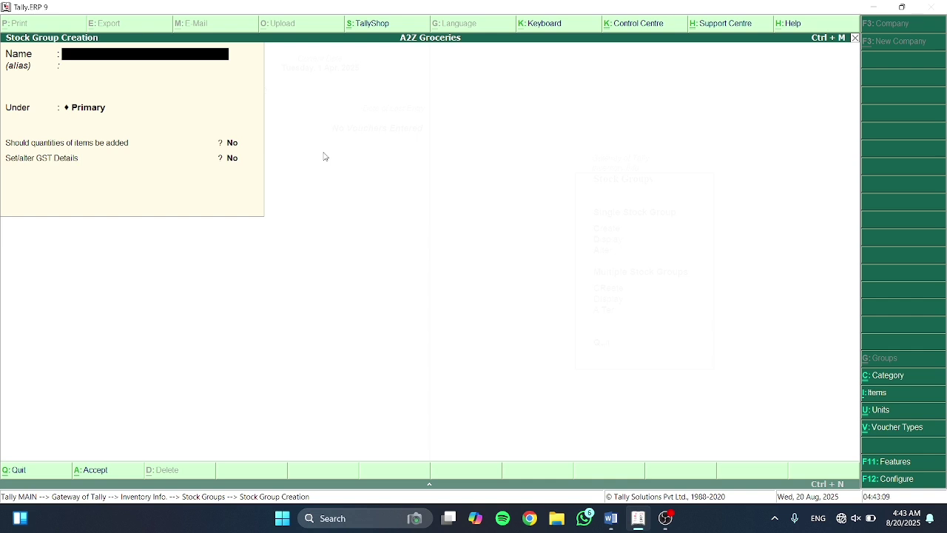
pyautogui.write('Bastma')
pyautogui.press('BackSpace')
pyautogui.press('BackSpace')
pyautogui.write('mati Raic')
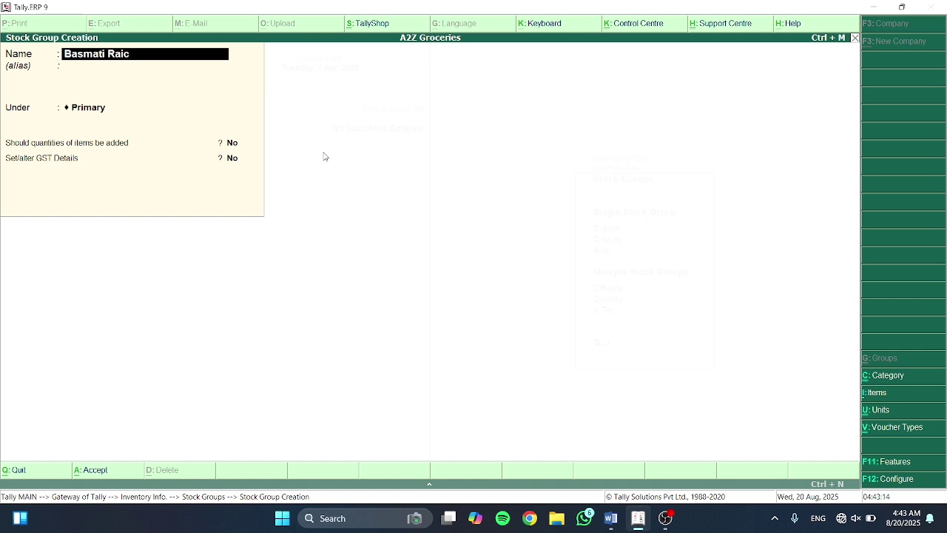
pyautogui.press('BackSpace')
pyautogui.press('BackSpace')
pyautogui.press('BackSpace')
pyautogui.write('icie @')
# Check the GST rate of the Balaji Basmati Rice line in the Word invoice and complete the stock group's name with 5%
pyautogui.hotkey('alt', 'Tab')
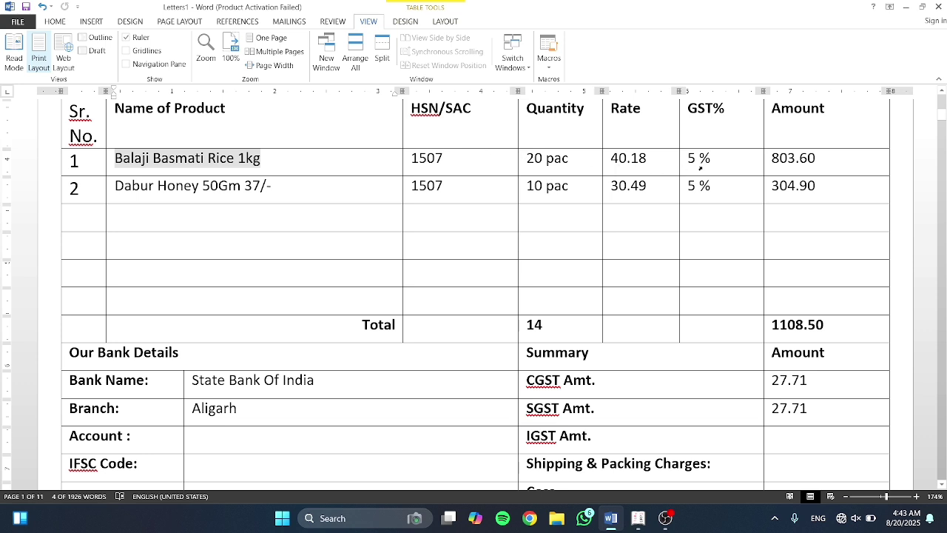
pyautogui.moveTo(724, 163); pyautogui.dragTo(692, 162)
pyautogui.hotkey('alt', 'Tab')
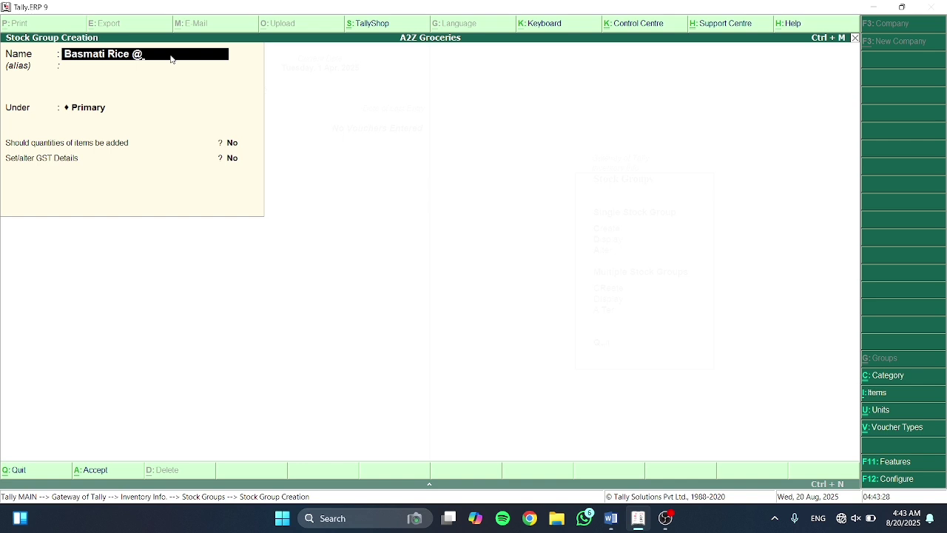
pyautogui.write('5%')
# Keep the Basmati Rice group under Primary, set its item quantities to be added to Yes, and open its GST details
pyautogui.press('Return')
pyautogui.press('Return')
pyautogui.press('Return')
pyautogui.write('y')
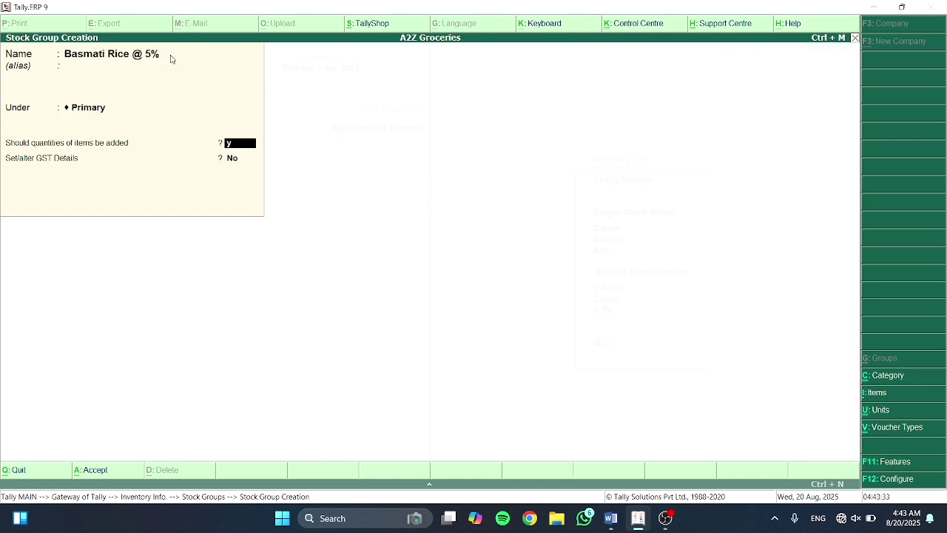
pyautogui.press('Return')
pyautogui.write('y')
pyautogui.press('Return')
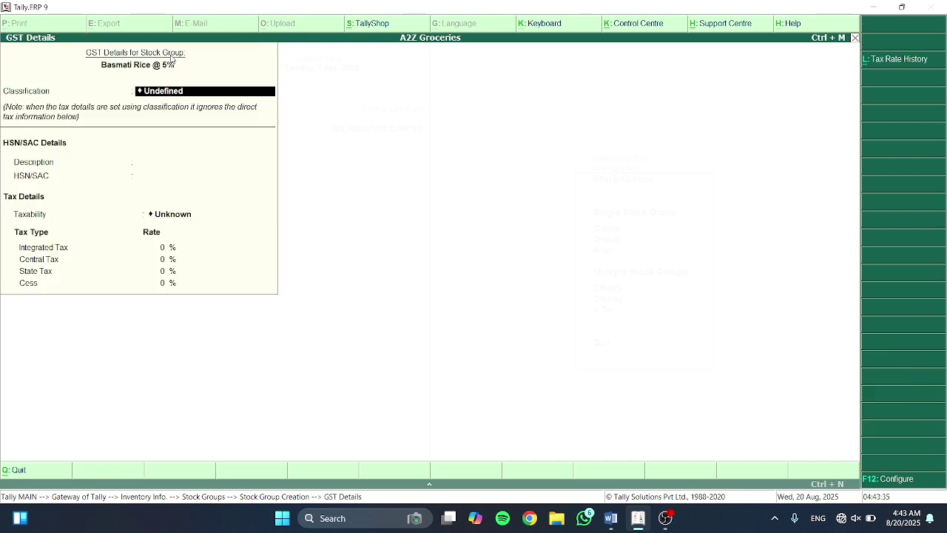
# Look up the rice line's HSN/SAC code in the Word invoice and enter 1507 in the Basmati Rice group's GST details
pyautogui.press('Return')
pyautogui.hotkey('alt', 'Tab')
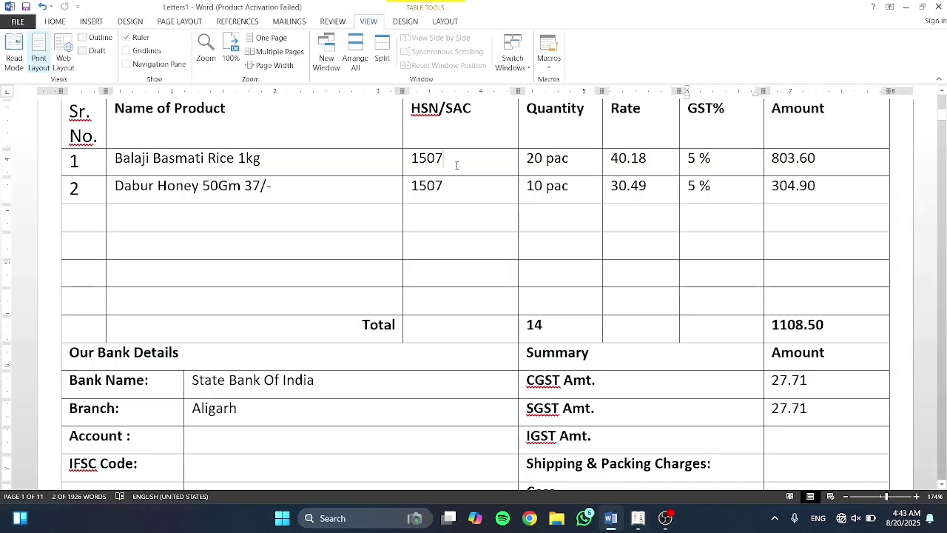
pyautogui.moveTo(454, 161); pyautogui.dragTo(409, 159)
pyautogui.hotkey('alt', 'Tab')
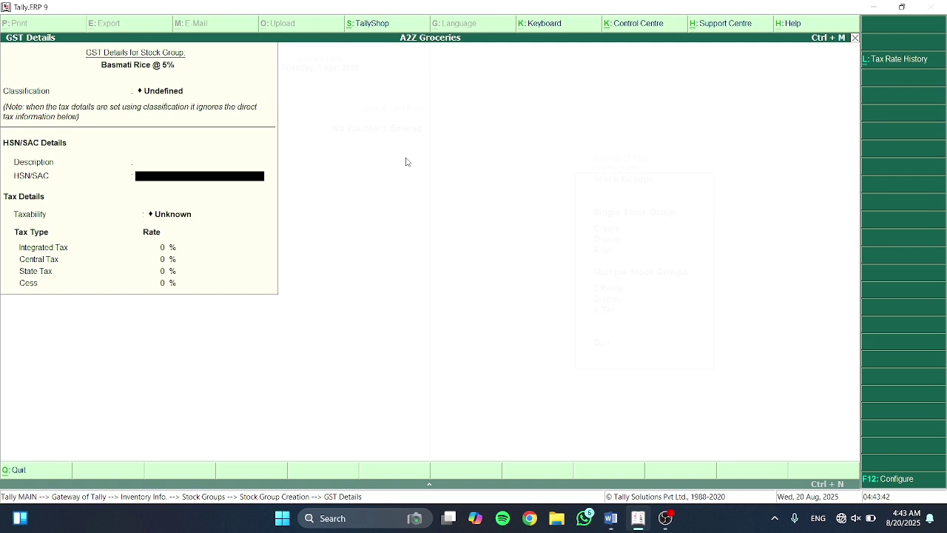
pyautogui.write('1507')
pyautogui.press('Return')
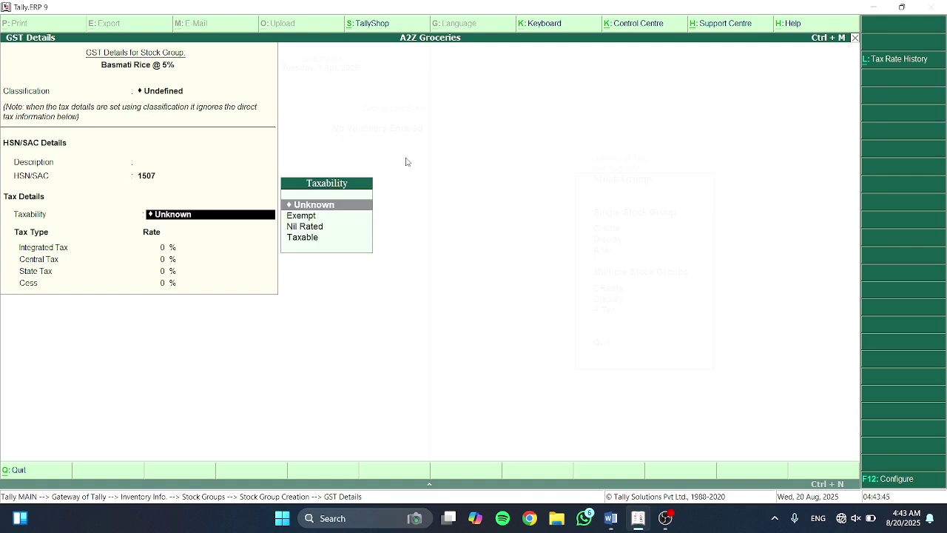
# Set the Basmati Rice group's taxability to Taxable with 5% integrated tax, and save the stock group
pyautogui.press('Down')
pyautogui.press('Down')
pyautogui.press('Down')
pyautogui.press('Return')
pyautogui.write('5')
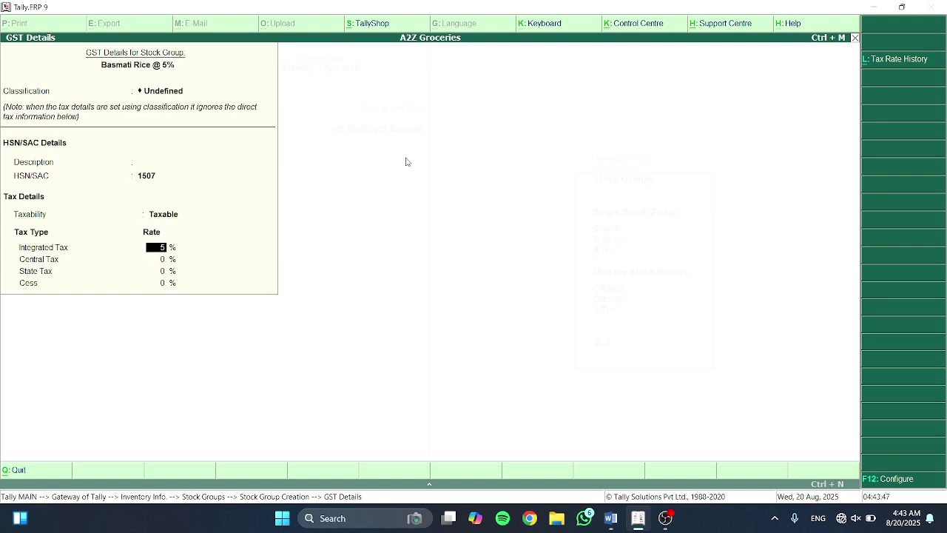
pyautogui.press('Return')
pyautogui.press('Return')
pyautogui.press('Return')
pyautogui.press('Return')
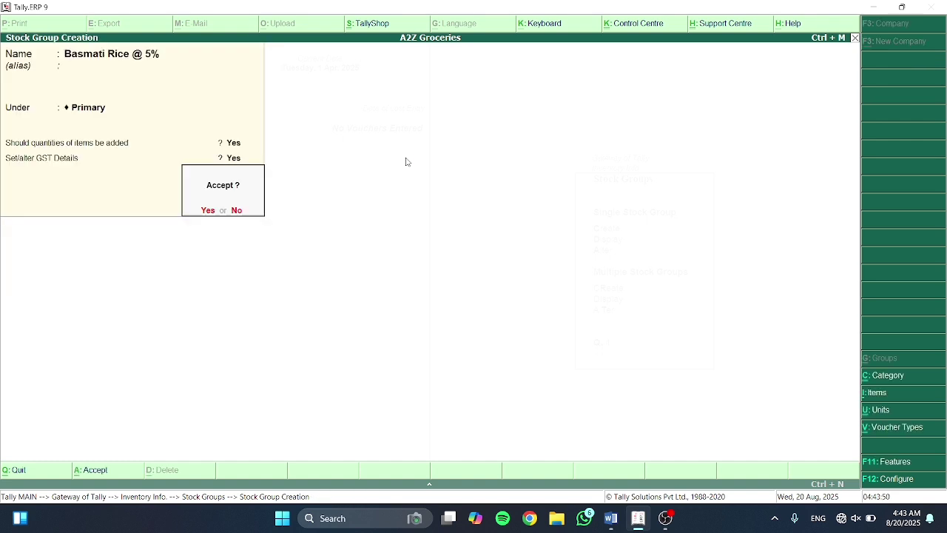
pyautogui.press('Return')
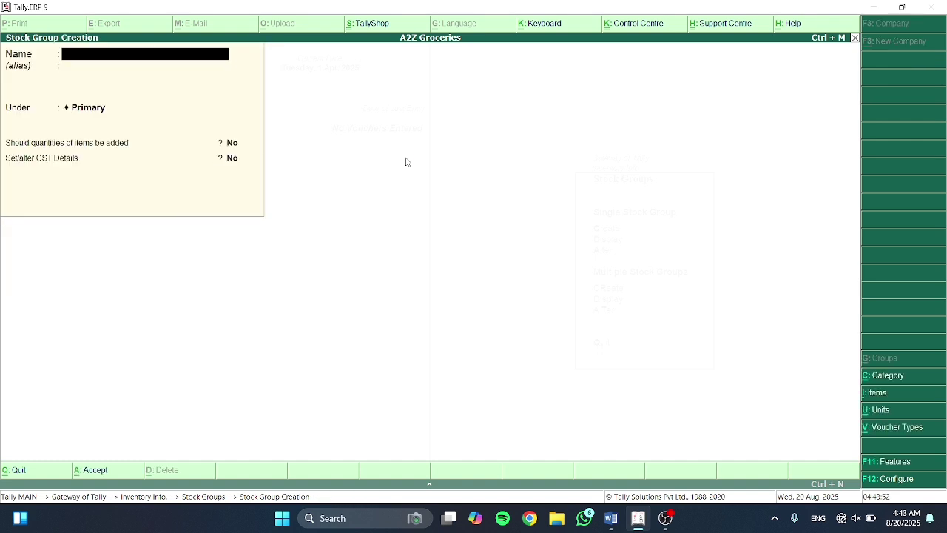
# Name the next stock group Dabour HOney @5%, and check the Dabur Honey line's GST rate and HSN/SAC in the Word invoice
pyautogui.write('Dabour HOney @5%')
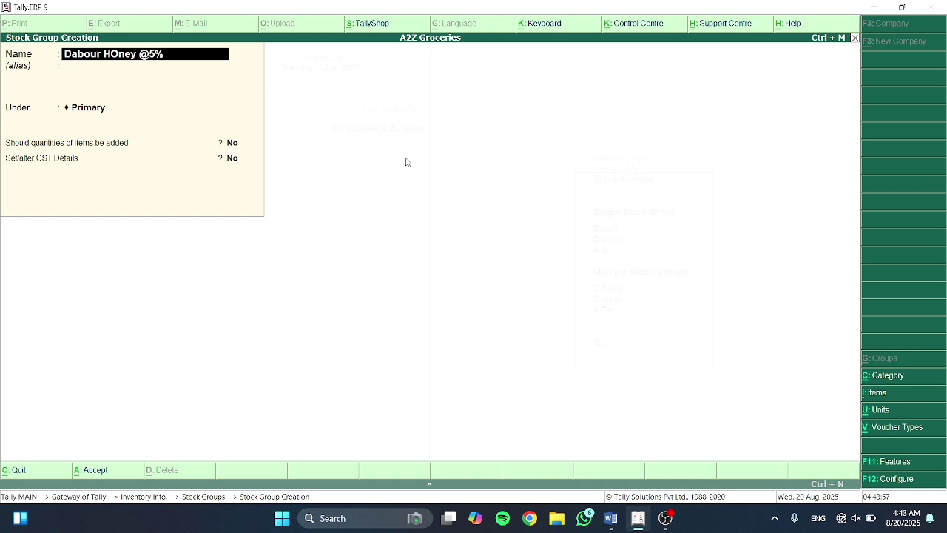
pyautogui.hotkey('alt', 'Tab')
pyautogui.click(406, 162)
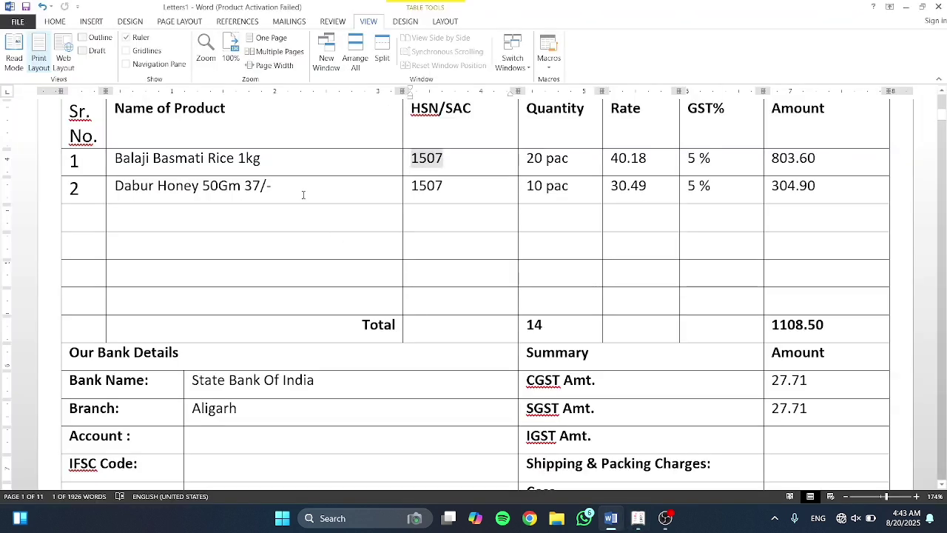
pyautogui.moveTo(303, 195); pyautogui.dragTo(116, 185)
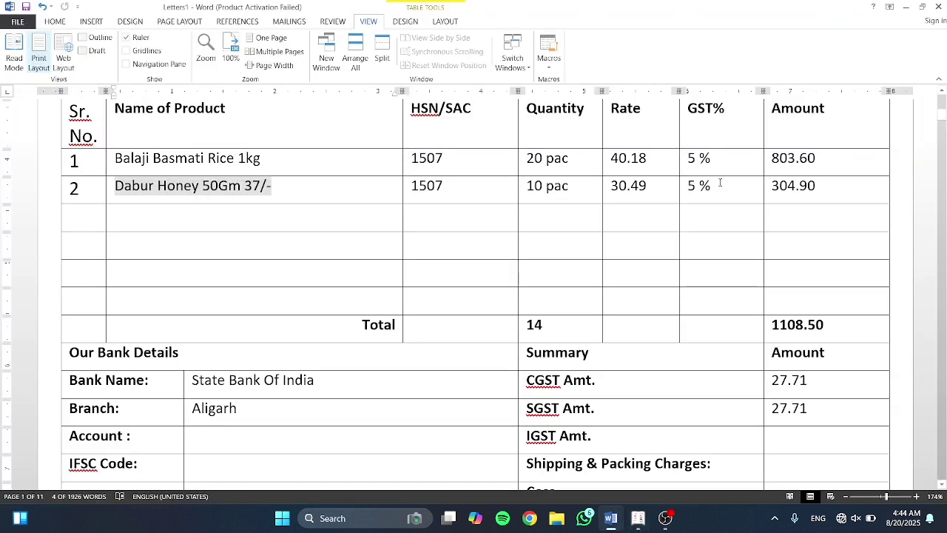
pyautogui.moveTo(720, 183); pyautogui.dragTo(687, 186)
pyautogui.click(444, 185)
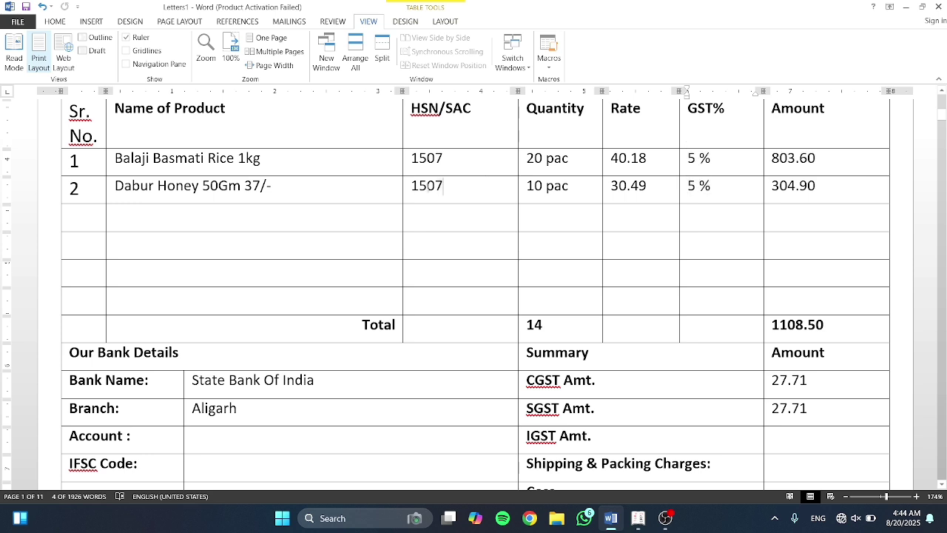
pyautogui.moveTo(443, 186); pyautogui.dragTo(408, 186)
pyautogui.hotkey('alt', 'Tab')
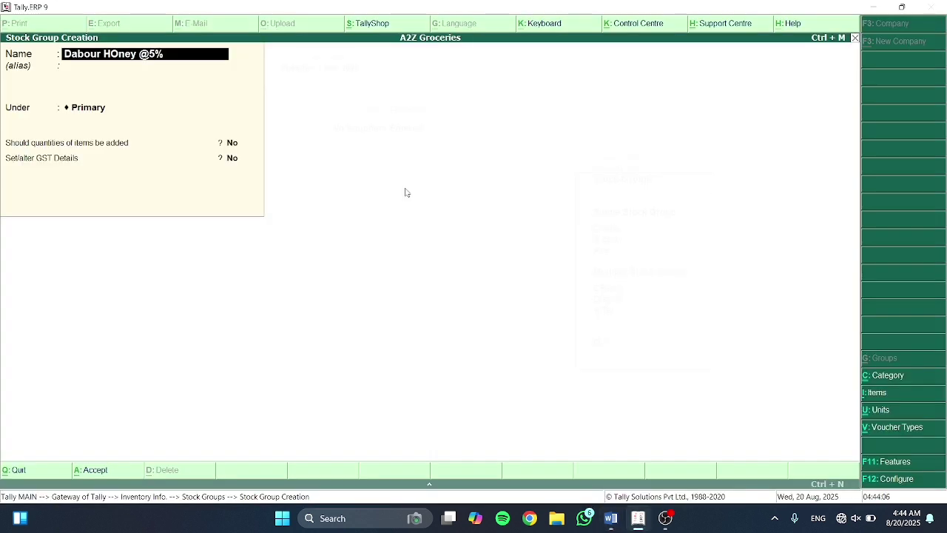
# Keep the honey group under Primary, set adding item quantities to Yes, and open its GST details
pyautogui.press('Return')
pyautogui.press('Return')
pyautogui.press('Return')
pyautogui.press('y')
pyautogui.press('Return')
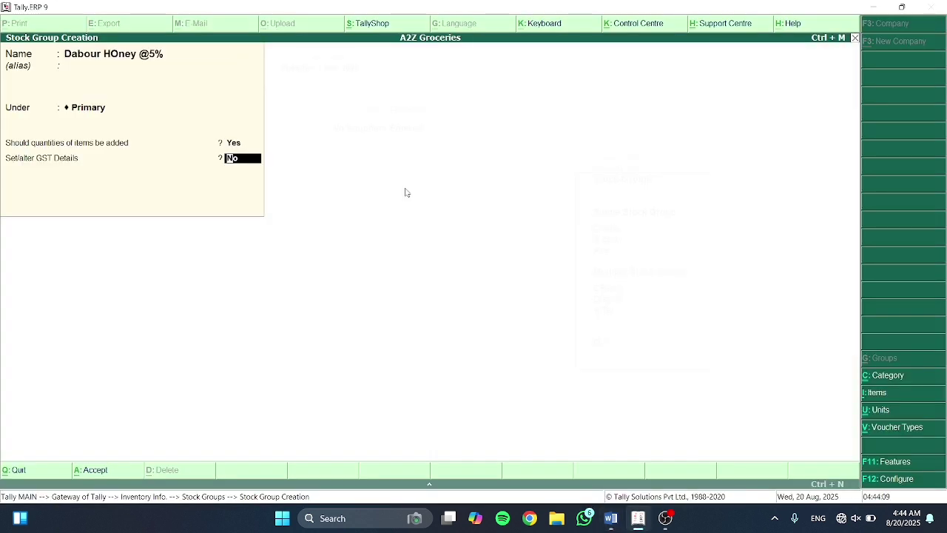
pyautogui.press('y')
pyautogui.press('Return')
# Enter 1507 as the HSN/SAC code in the honey group's GST details, glancing at the Word invoice
pyautogui.press('Return')
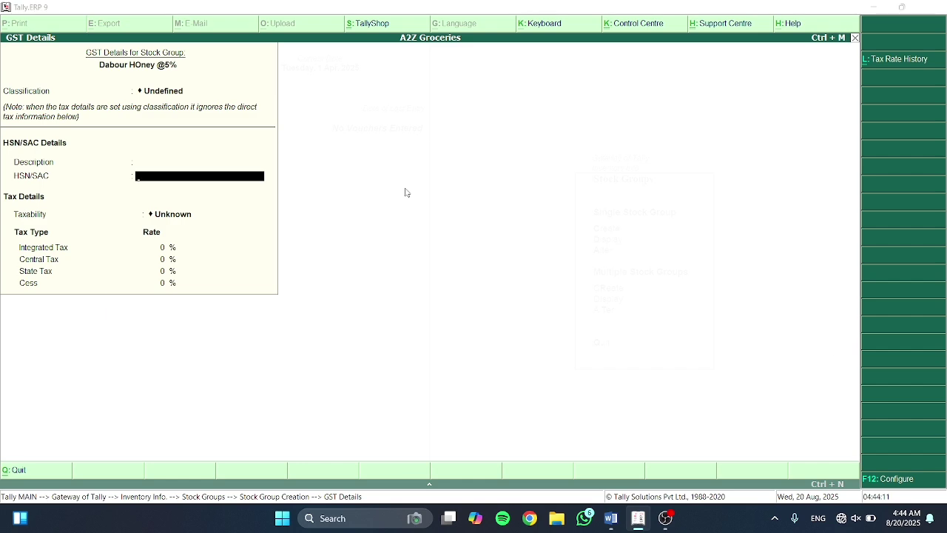
pyautogui.hotkey('alt', 'Tab')
pyautogui.hotkey('alt', 'Tab')
pyautogui.write('150')
pyautogui.press('Return')
pyautogui.press('Return')
pyautogui.press('n')
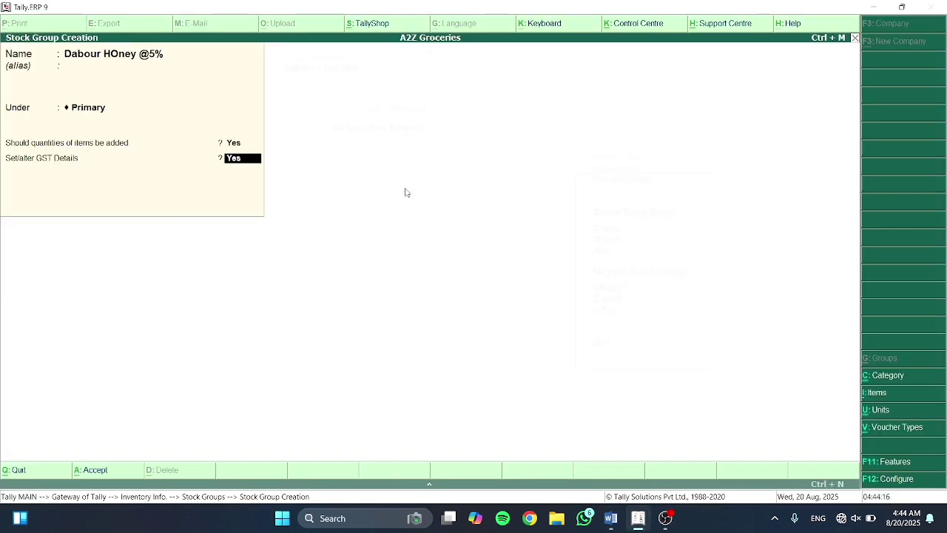
# Reopen the honey group's GST details, set it to Taxable with 5% integrated tax applicable from 1-Apr-2025, and save the stock group
pyautogui.press('Return')
pyautogui.press('Return')
pyautogui.press('Return')
pyautogui.press('Return')
pyautogui.press('Down')
pyautogui.press('Down')
pyautogui.press('Down')
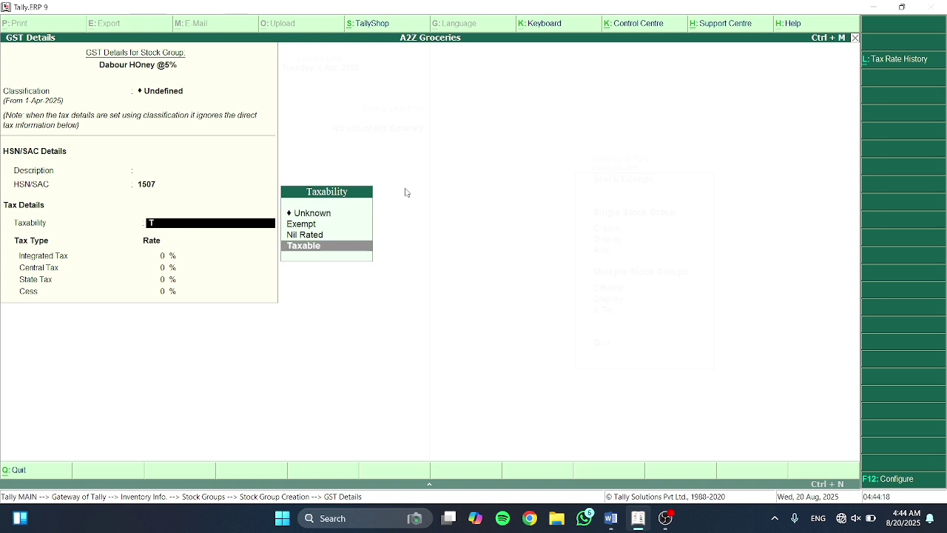
pyautogui.press('Return')
pyautogui.write('5')
pyautogui.press('Return')
pyautogui.press('Return')
pyautogui.press('Return')
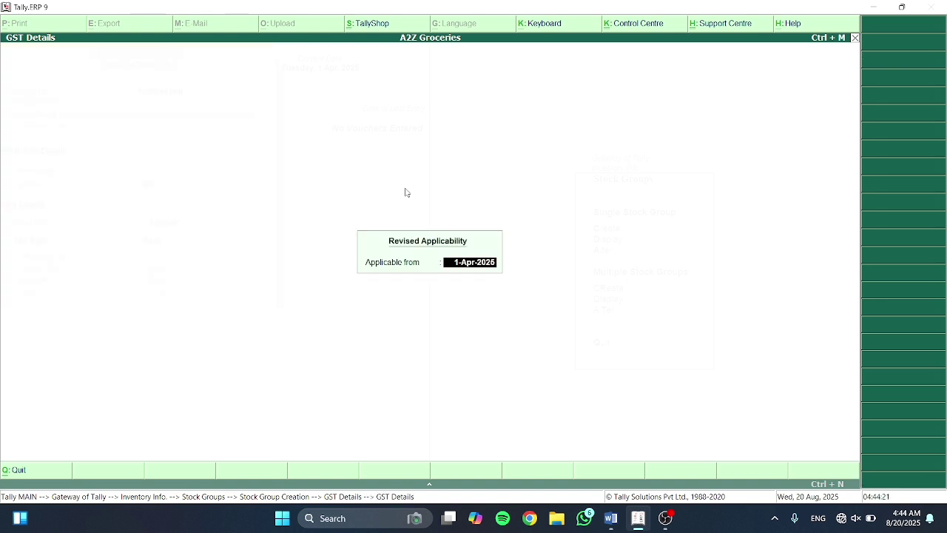
pyautogui.press('Return')
pyautogui.press('Return')
pyautogui.press('Return')
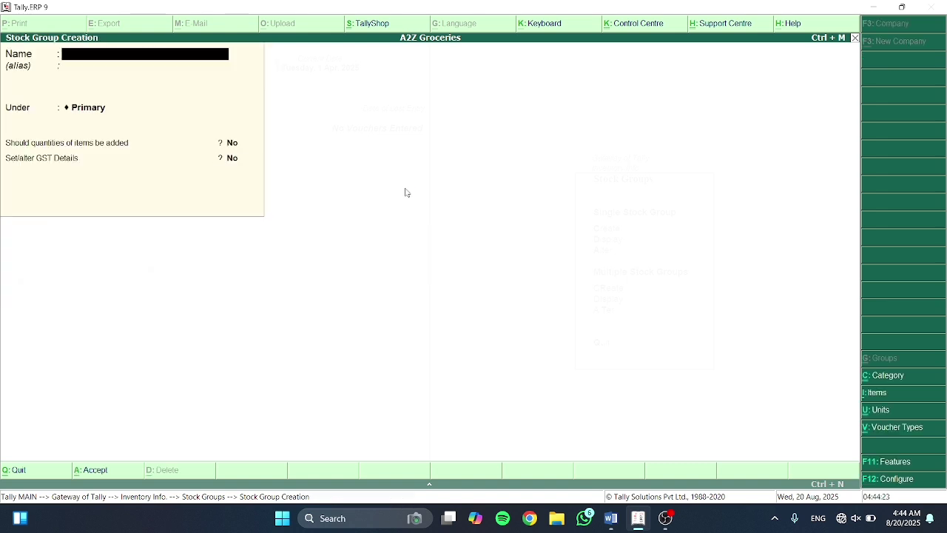
# Leave stock group creation, open single stock item creation, and check the name of the first product in the Word invoice
pyautogui.press('Escape')
pyautogui.press('Escape')
pyautogui.press('Down')
pyautogui.press('Down')
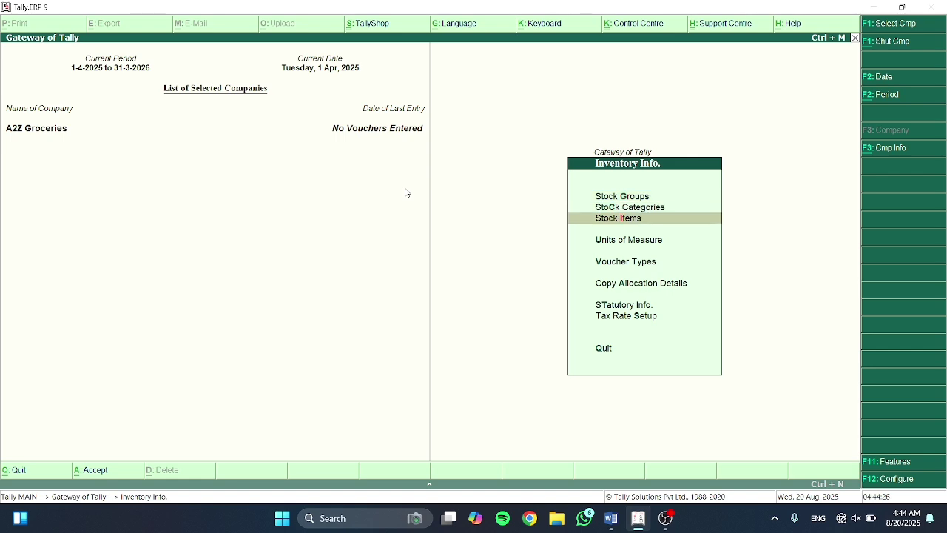
pyautogui.press('Return')
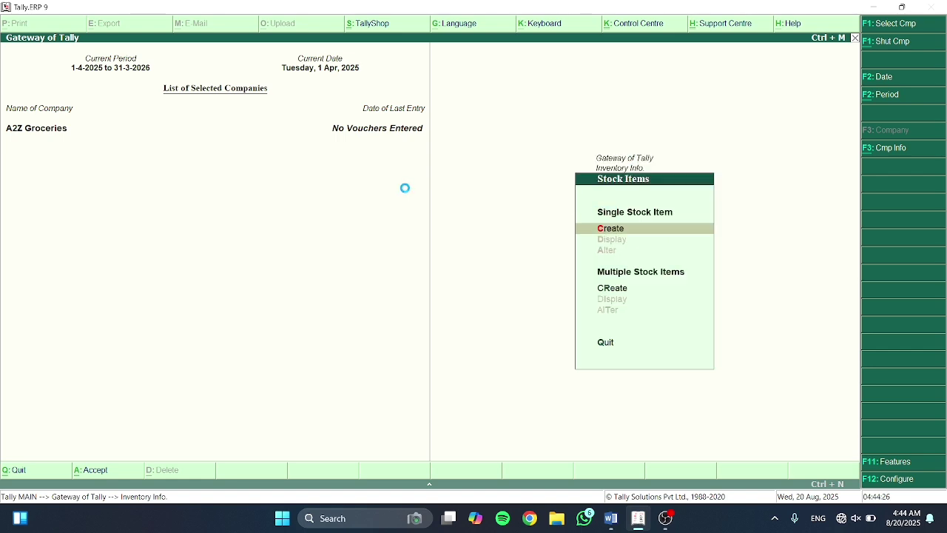
pyautogui.press('Return')
pyautogui.hotkey('alt', 'Tab')
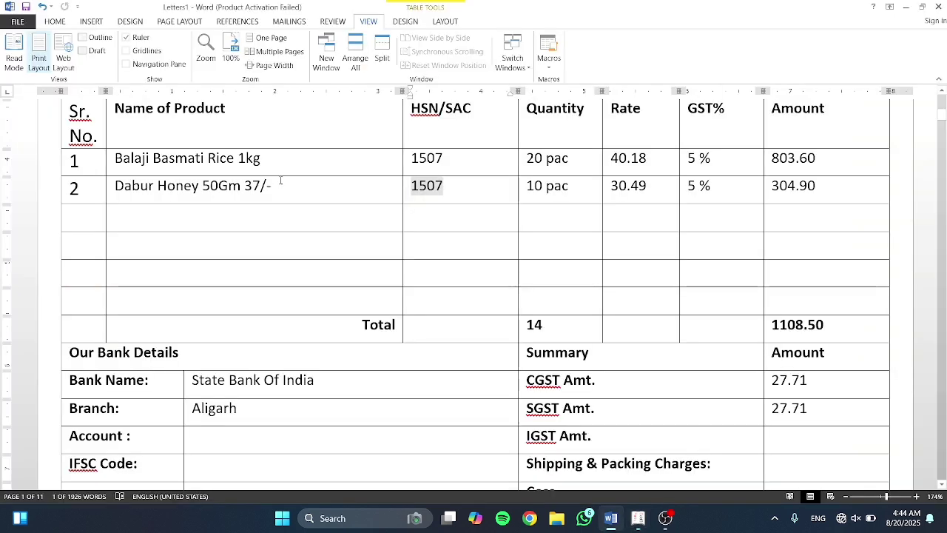
pyautogui.moveTo(268, 159); pyautogui.dragTo(114, 160)
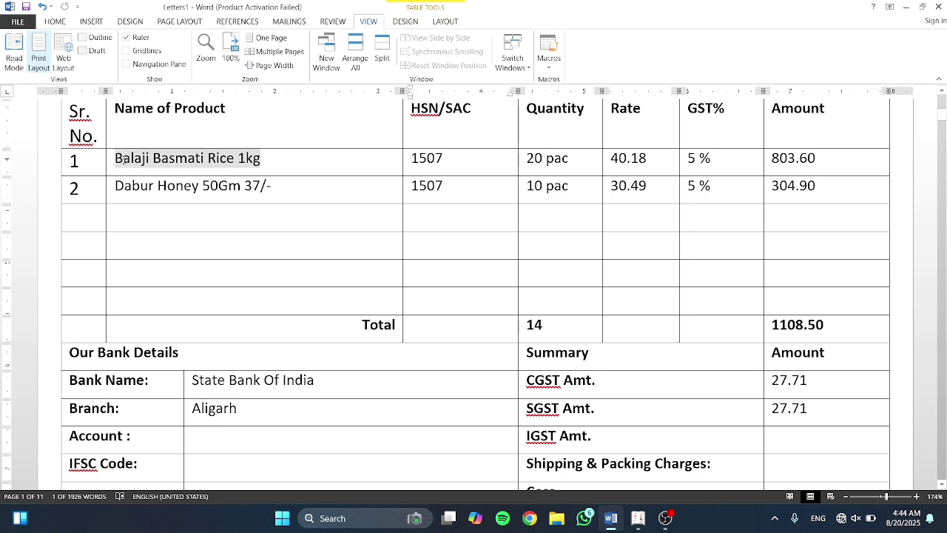
pyautogui.hotkey('alt', 'Tab')
# Name the new stock item Balaji Basmati Rice 1kg
pyautogui.write('B')
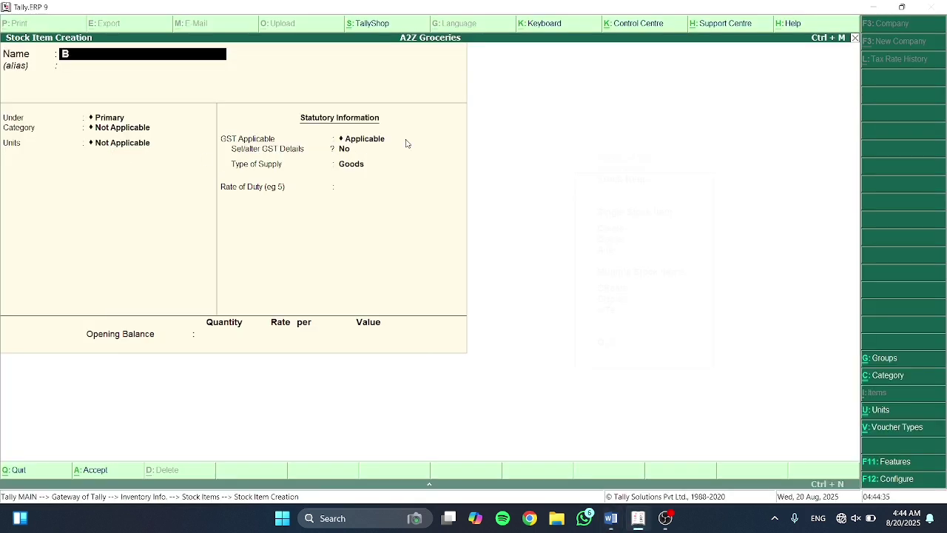
pyautogui.write('alaji Basm')
pyautogui.write('ati Rice')
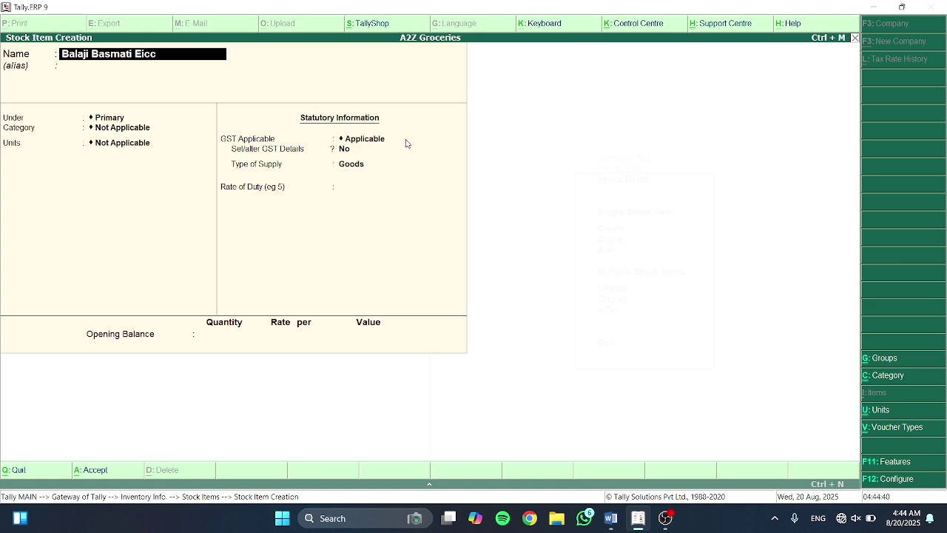
pyautogui.press('BackSpace')
pyautogui.press('BackSpace')
pyautogui.press('BackSpace')
pyautogui.press('BackSpace')
pyautogui.write('Rice 1k')
# Put the rice item under Basmati Rice @ 5% with category Kilogram and unit Pac, and save the stock item
pyautogui.press('Return')
pyautogui.press('Down')
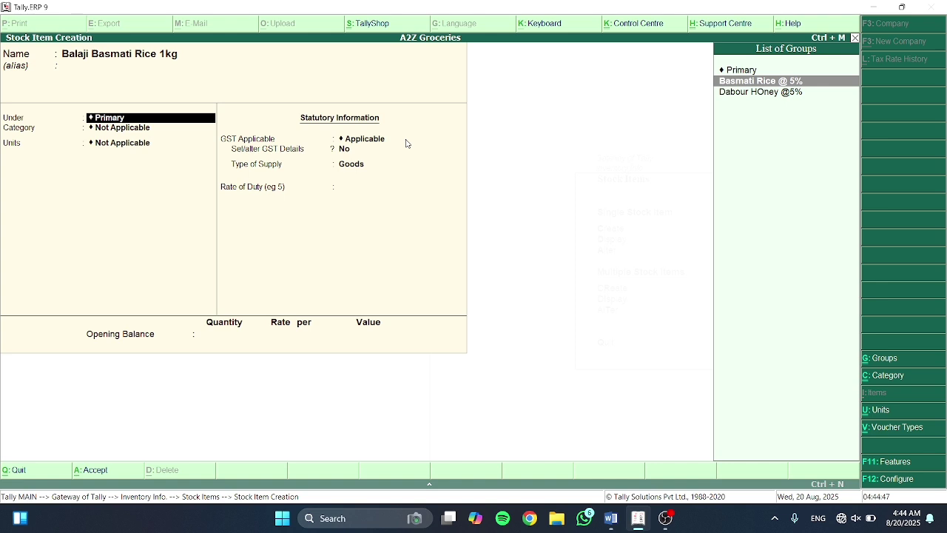
pyautogui.press('Return')
pyautogui.press('Down')
pyautogui.press('Down')
pyautogui.press('Return')
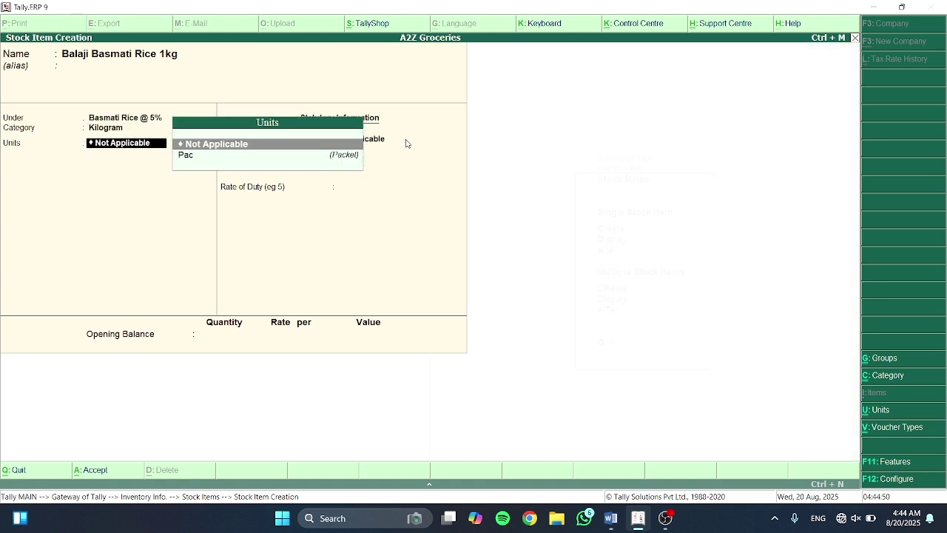
pyautogui.press('Down')
pyautogui.press('Return')
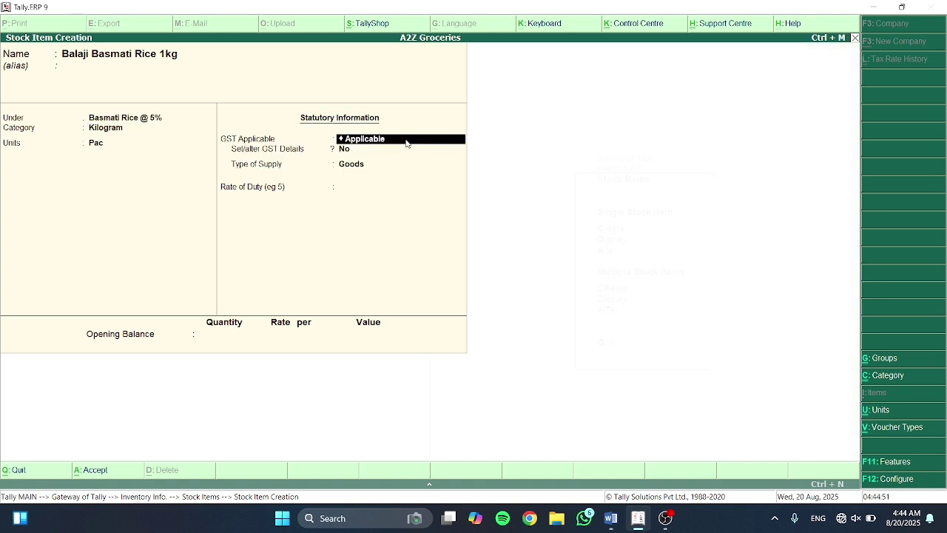
pyautogui.hotkey('ctrl', 'a')
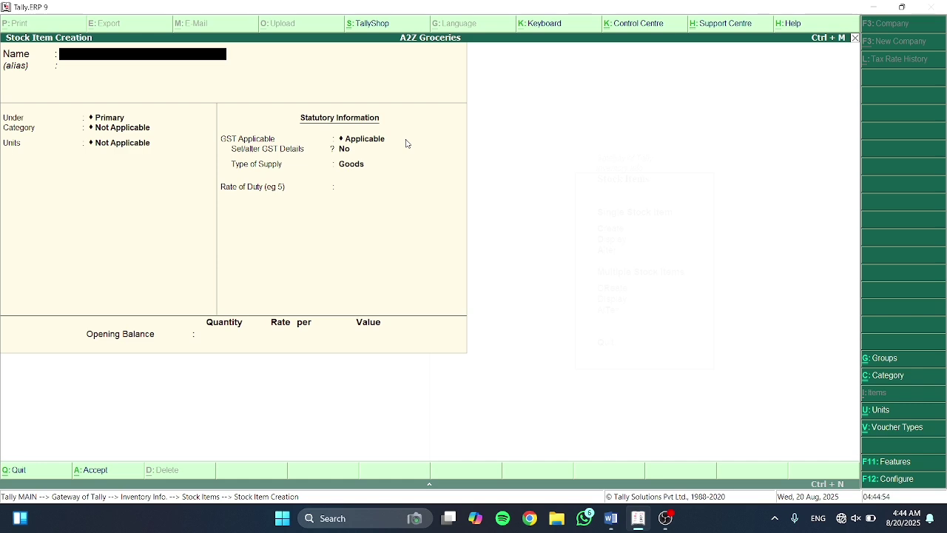
# Name the new stock item Dabur Honey 50Gm 37/-, copying the second product's name from the Word invoice
pyautogui.hotkey('alt', 'Tab')
pyautogui.moveTo(294, 188); pyautogui.dragTo(126, 178)
pyautogui.hotkey('ctrl', 'c')
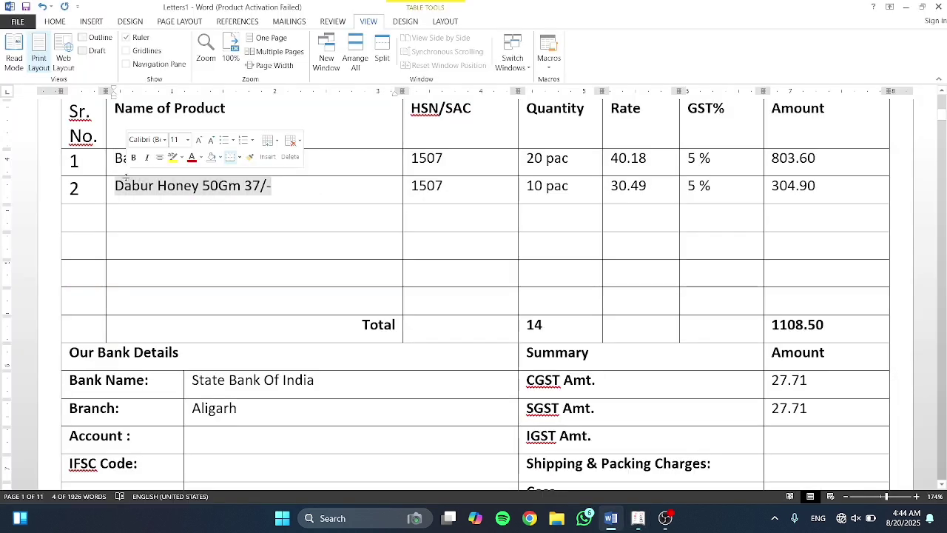
pyautogui.hotkey('alt', 'Tab')
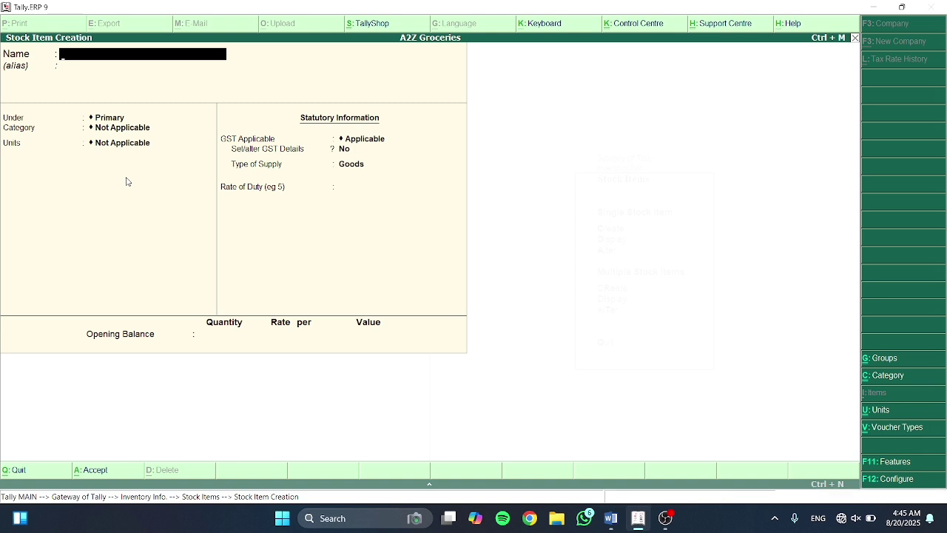
pyautogui.hotkey('ctrl', 'alt', 'v')
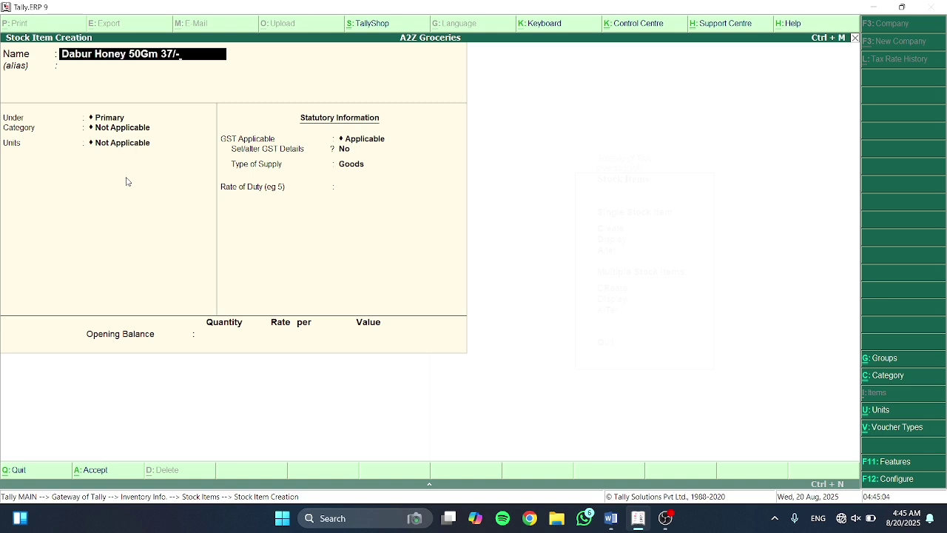
pyautogui.press('Return')
pyautogui.press('Return')
# Put the honey item under Dabour HOney @5% with category Gram and unit Pac, and save the stock item
pyautogui.press('Down')
pyautogui.press('Down')
pyautogui.press('Return')
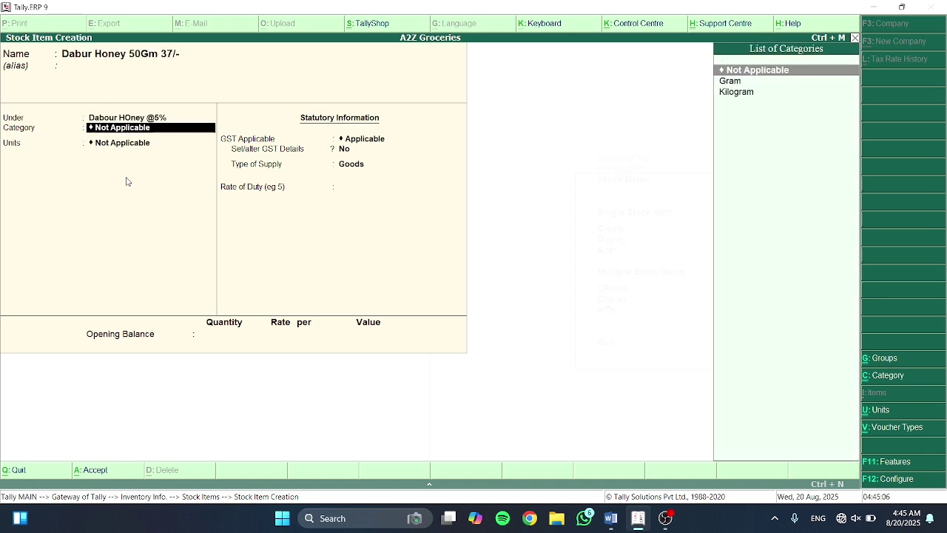
pyautogui.press('Down')
pyautogui.press('Return')
pyautogui.press('Down')
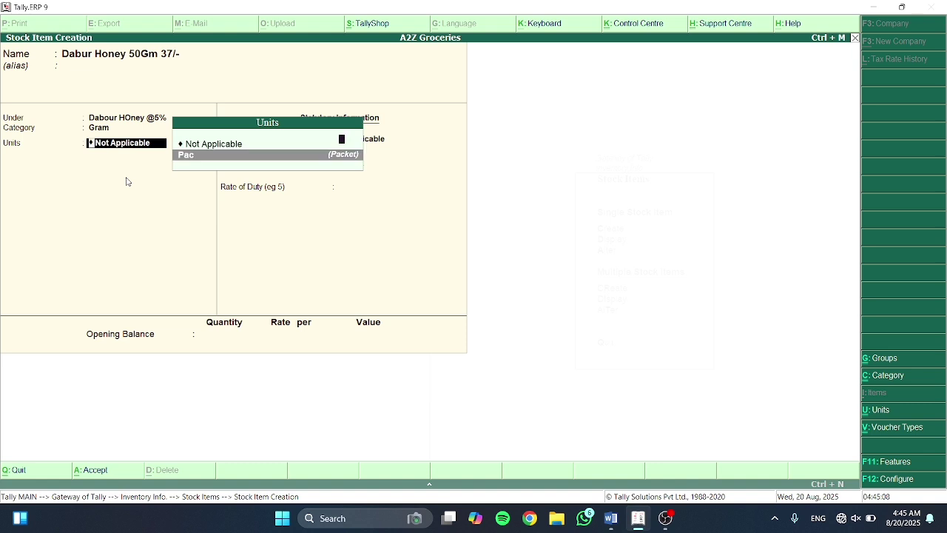
pyautogui.press('Return')
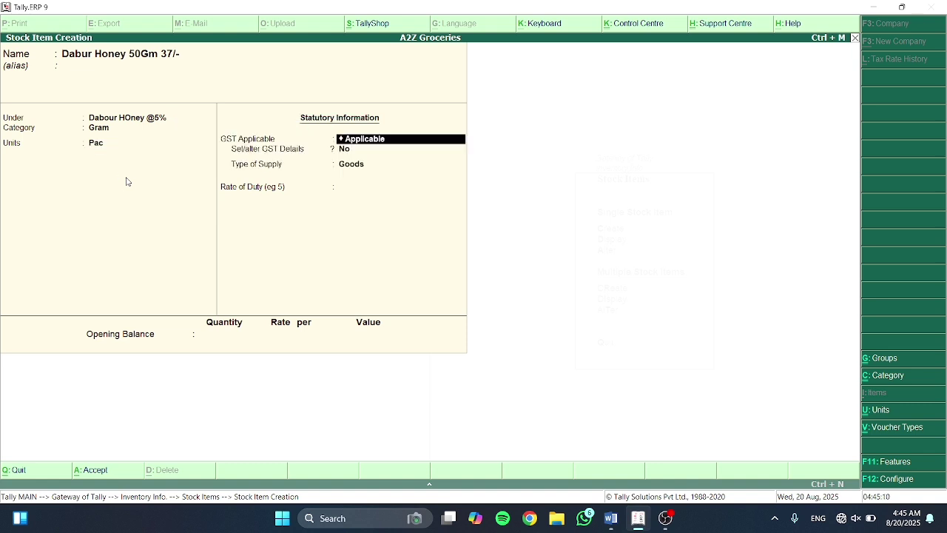
pyautogui.hotkey('ctrl', 'a')
# Leave stock item creation and start a new Purchase accounting voucher
pyautogui.press('Escape')
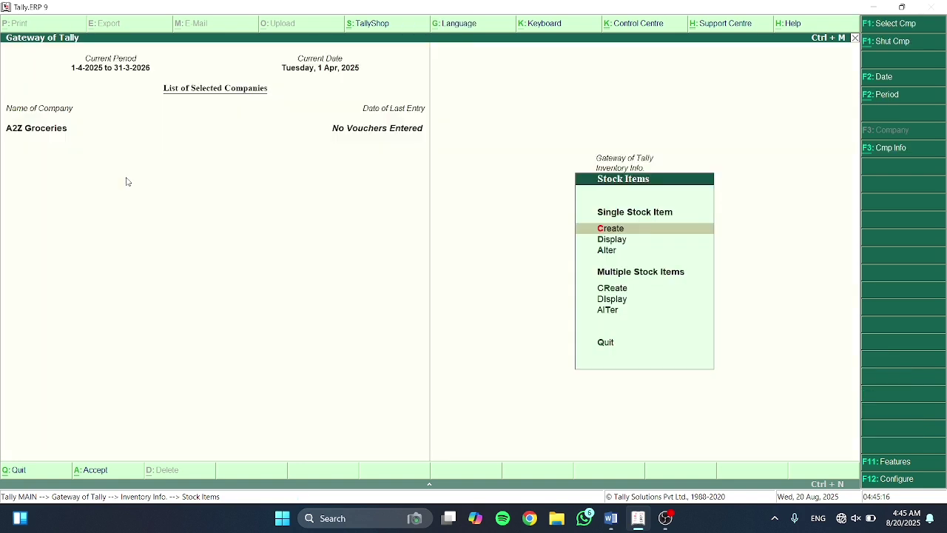
pyautogui.press('Escape')
pyautogui.press('Down')
pyautogui.press('Down')
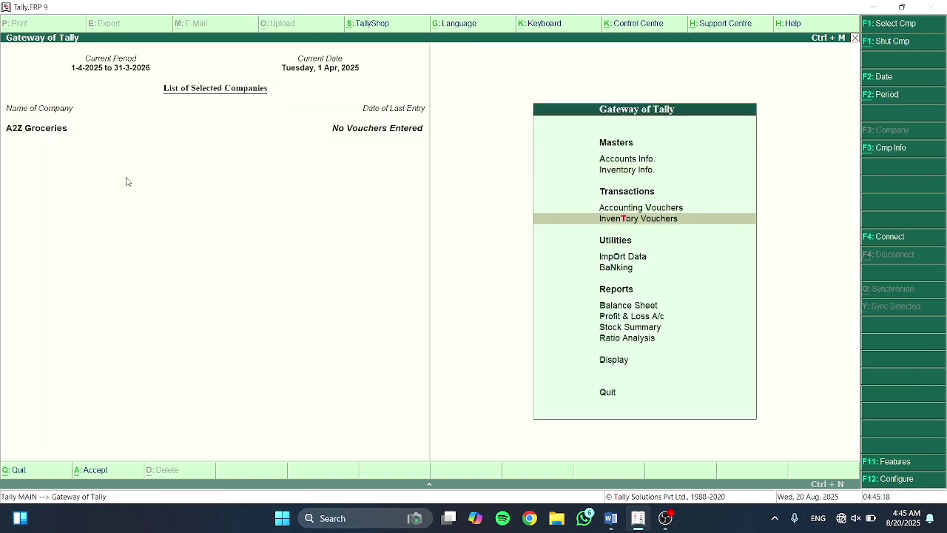
pyautogui.press('Up')
pyautogui.press('Return')
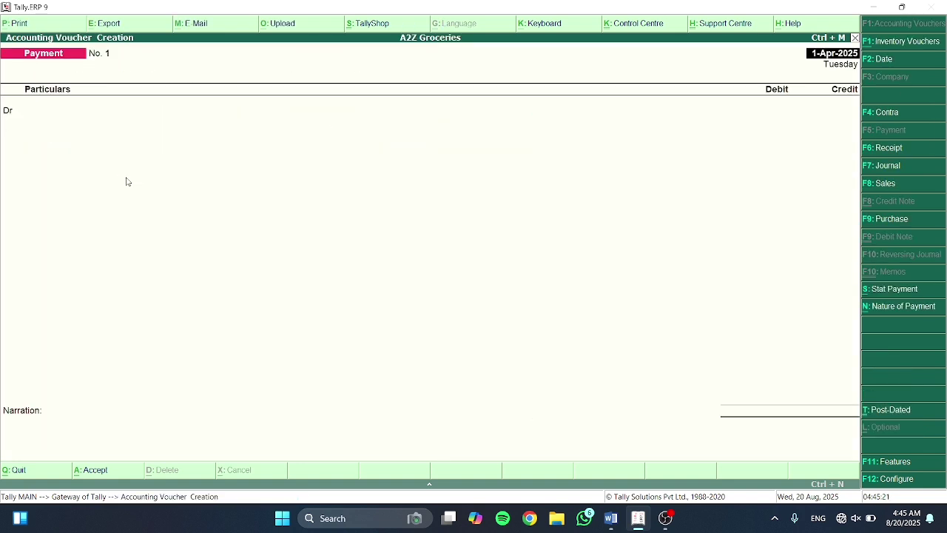
pyautogui.press('F9')
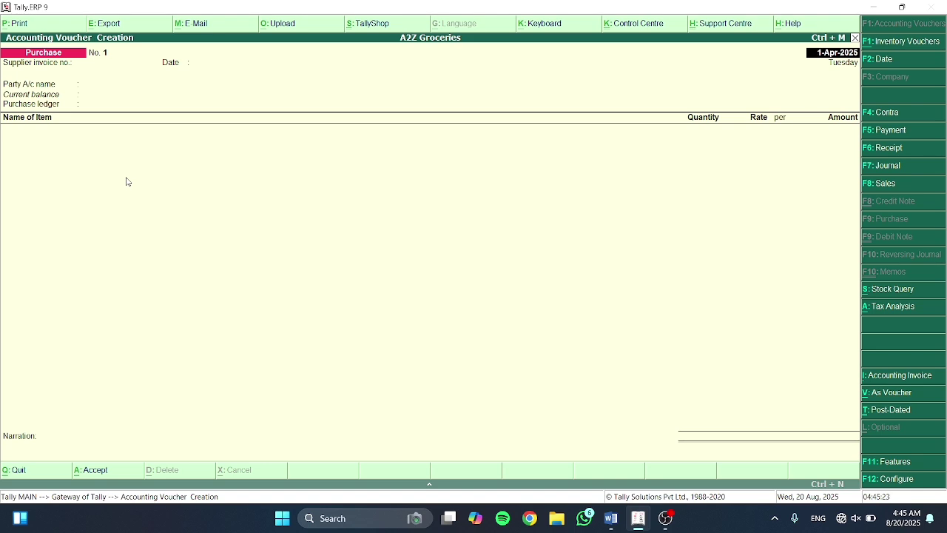
# Check the invoice date in the Word invoice and accept 1-Apr-2025 as the purchase voucher date
pyautogui.hotkey('alt', 'Tab')
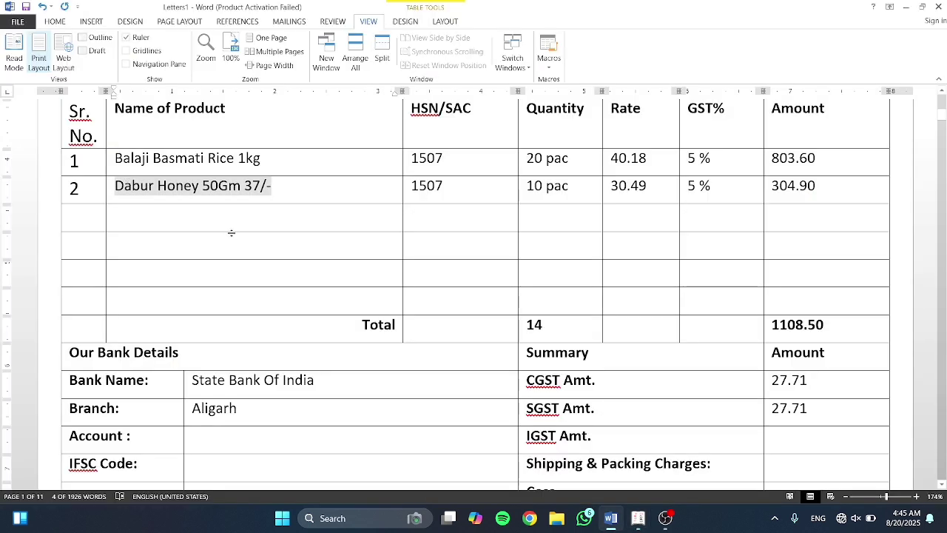
pyautogui.scroll(3, 232, 234)
pyautogui.scroll(4, 232, 233)
pyautogui.scroll(-3, 823, 252)
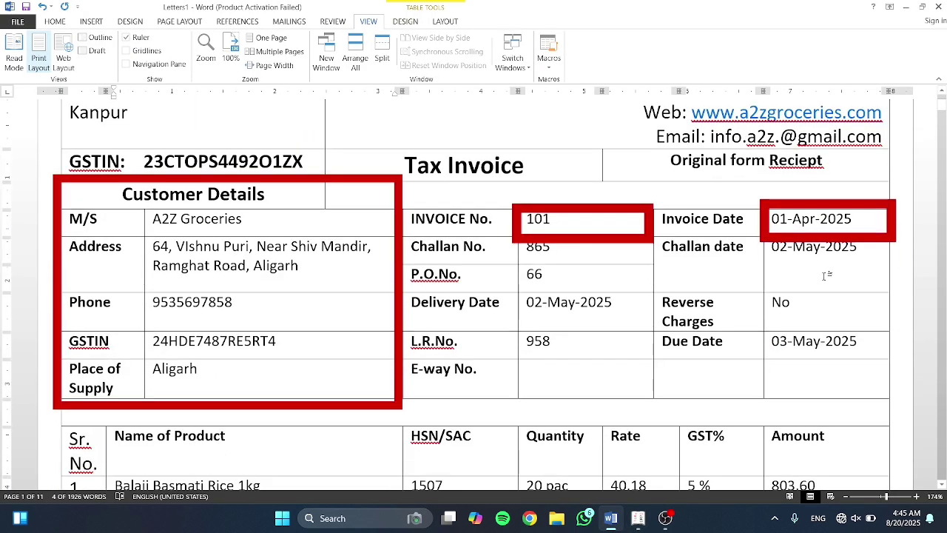
pyautogui.moveTo(853, 219); pyautogui.dragTo(772, 220)
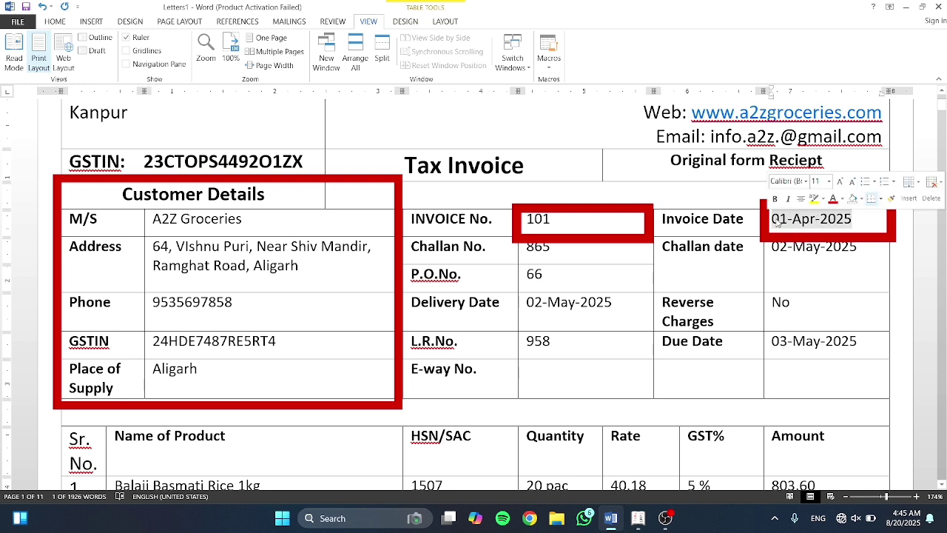
pyautogui.hotkey('alt', 'Tab')
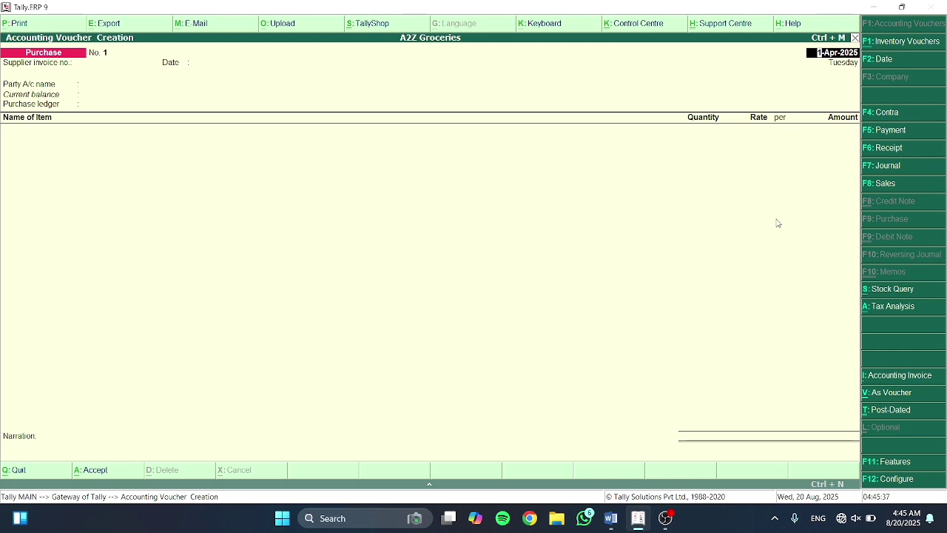
pyautogui.press('Return')
# Enter supplier invoice number 101 from the Word invoice and accept 1-Apr-2025 as the supplier invoice date
pyautogui.hotkey('alt', 'Tab')
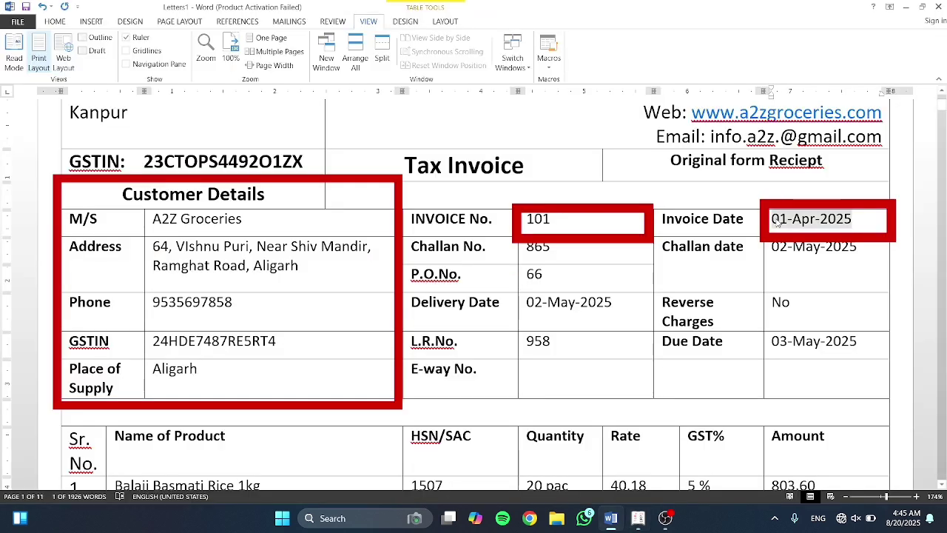
pyautogui.moveTo(551, 220); pyautogui.dragTo(527, 220)
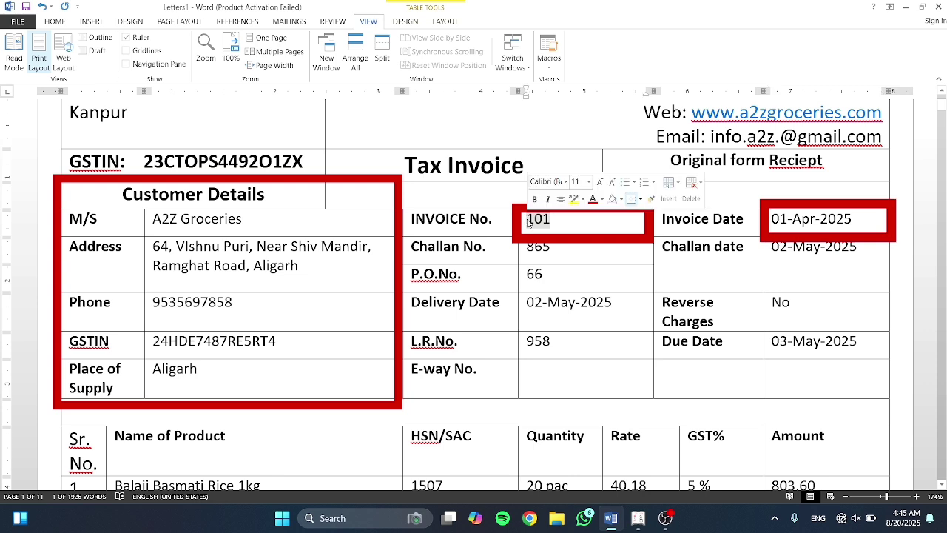
pyautogui.hotkey('alt', 'Tab')
pyautogui.hotkey('ctrl', 'alt', 'v')
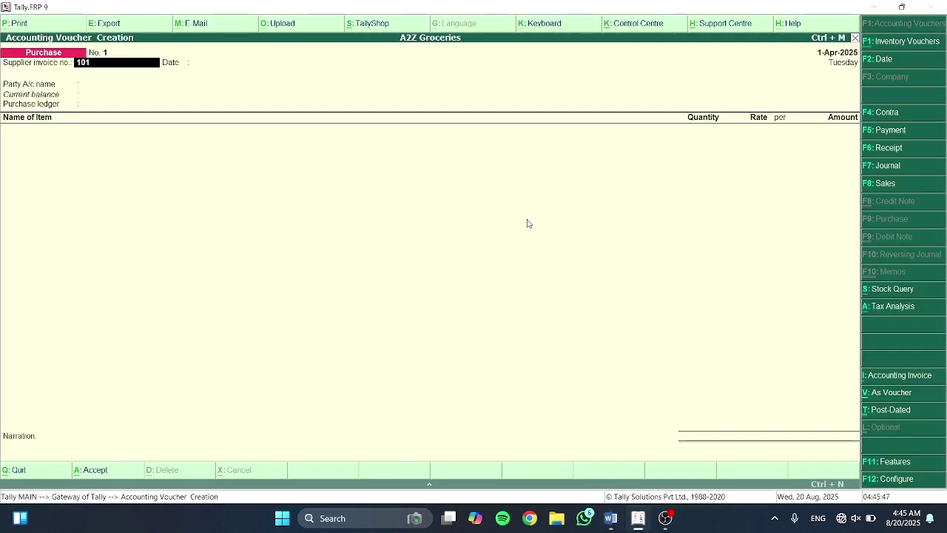
pyautogui.press('Return')
pyautogui.press('Return')
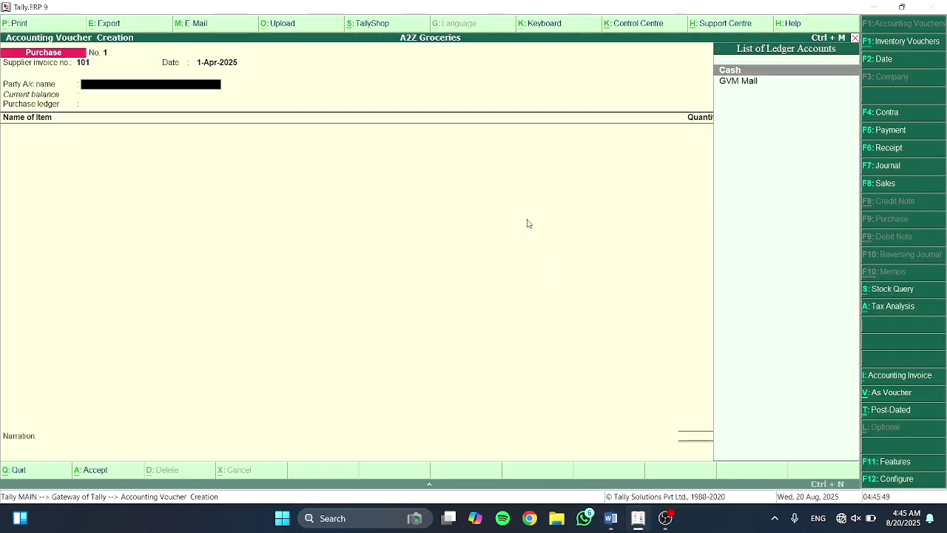
# Choose GVM Mall as the party account, accept its supplier details, and set the purchase ledger to Purchase A/c
pyautogui.press('Down')
pyautogui.press('Return')
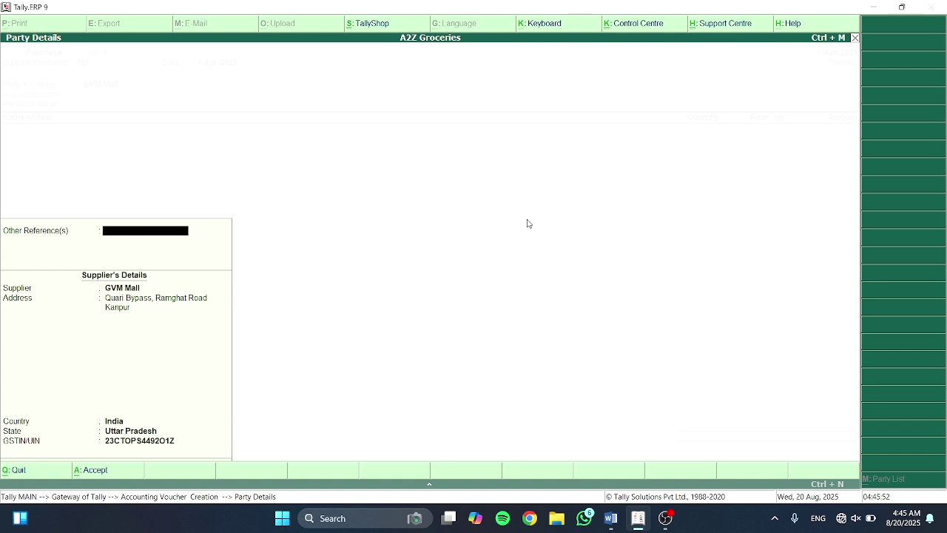
pyautogui.press('Return')
pyautogui.press('Return')
pyautogui.press('Return')
pyautogui.press('Return')
pyautogui.press('Return')
pyautogui.press('Return')
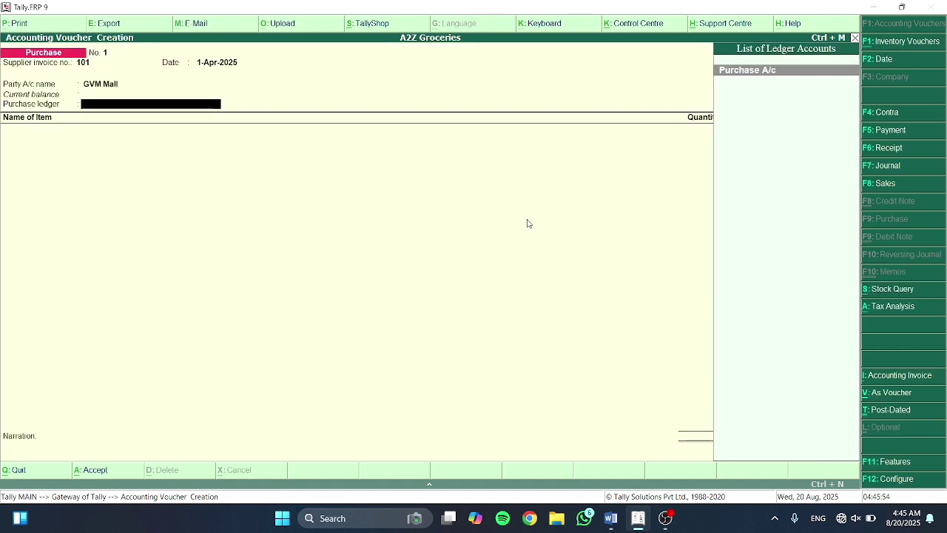
pyautogui.press('Return')
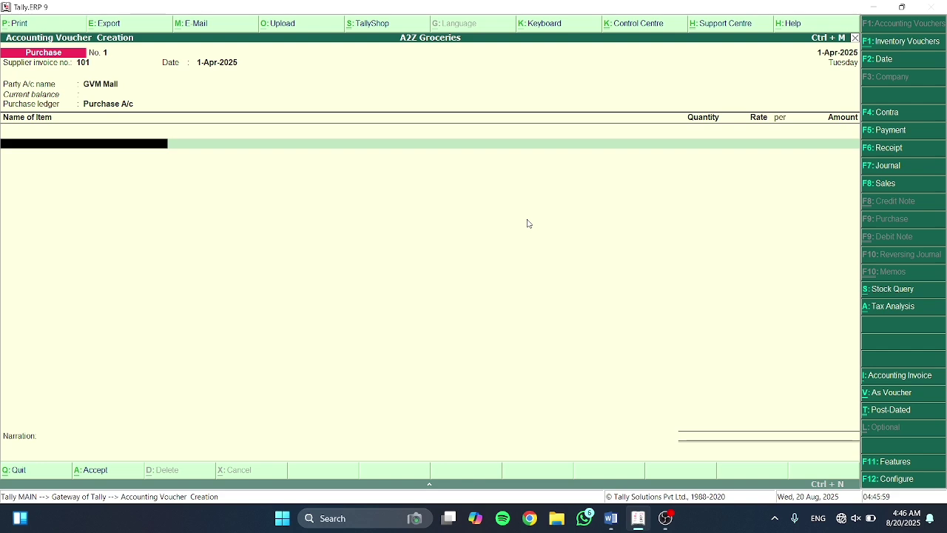
# Add Balaji Basmati Rice 1kg to the purchase voucher with the Word invoice's quantity of 20 Pac
pyautogui.write('Bas')
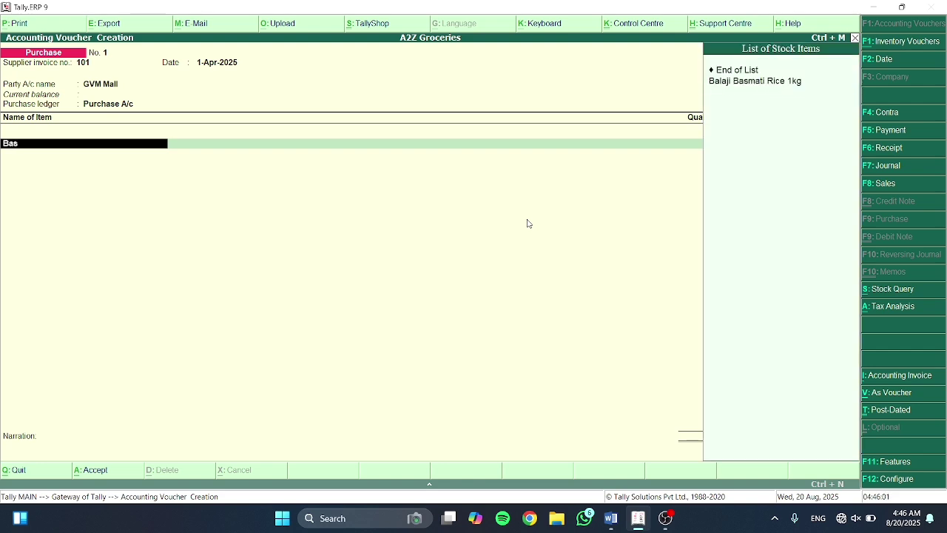
pyautogui.press('Return')
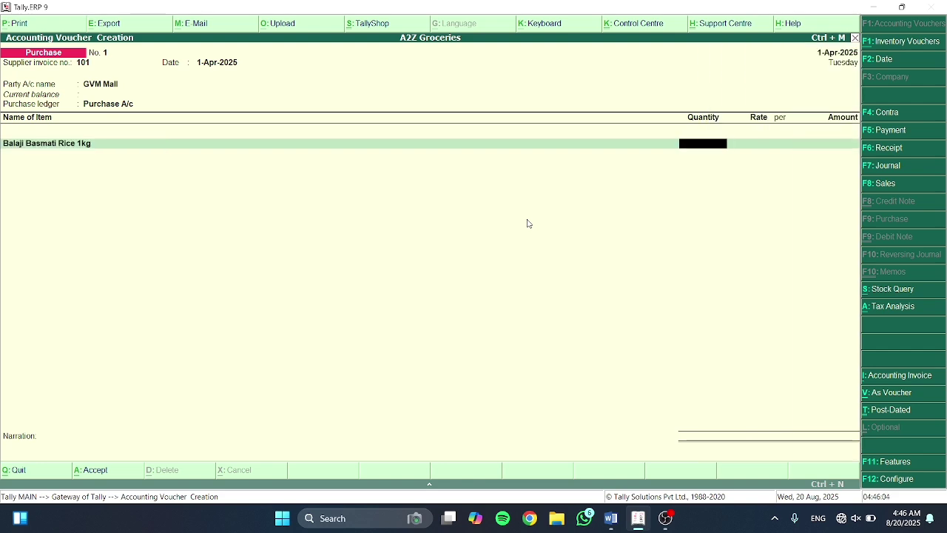
pyautogui.hotkey('alt', 'Tab')
pyautogui.scroll(-5, 478, 309)
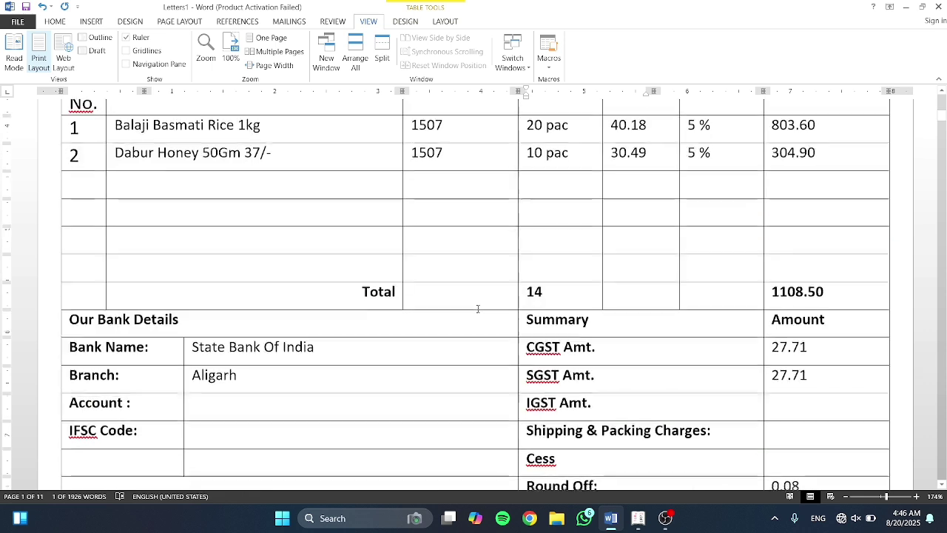
pyautogui.scroll(1, 545, 233)
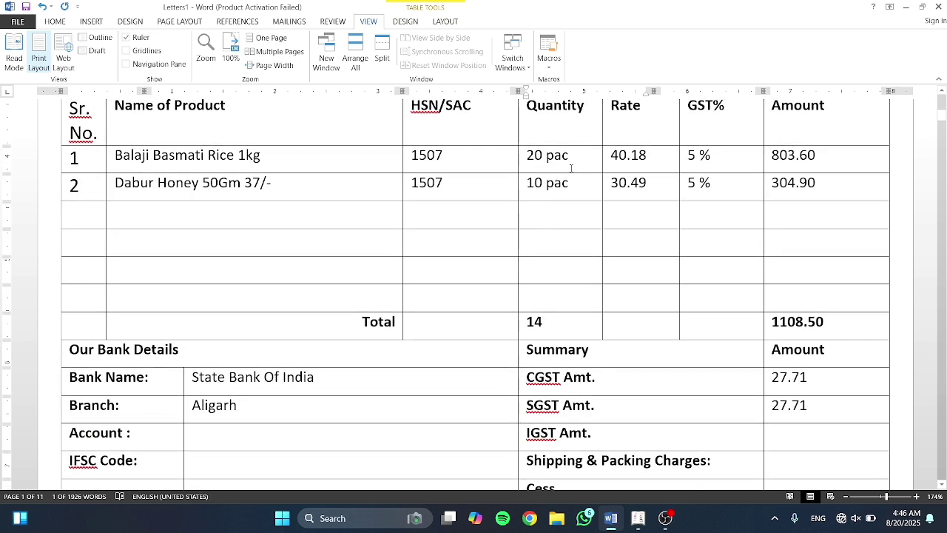
pyautogui.hotkey('alt', 'Tab')
pyautogui.write('20')
pyautogui.press('Return')
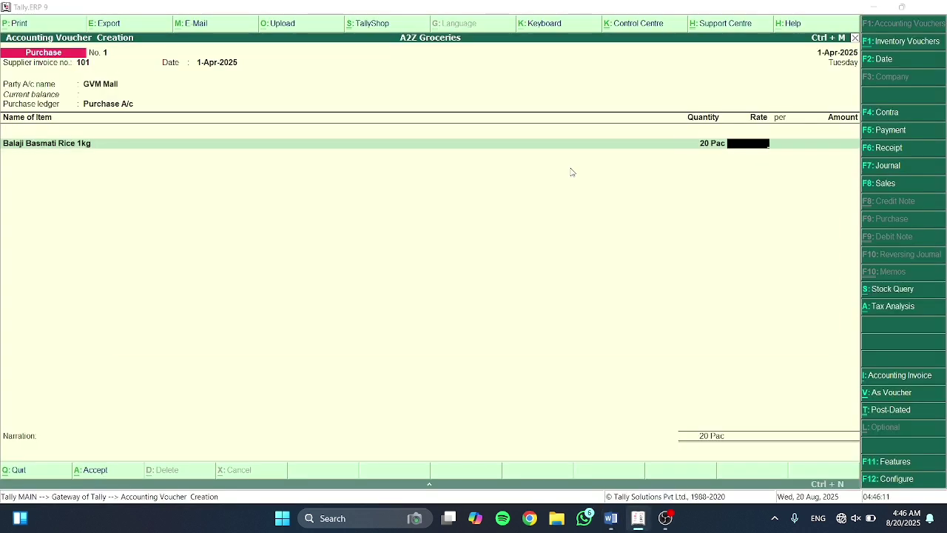
# Set the rice rate to 40.18 per Pac, compare the line amount with the Word invoice, and accept the line
pyautogui.hotkey('alt', 'Tab')
pyautogui.hotkey('alt', 'Tab')
pyautogui.write('40.18')
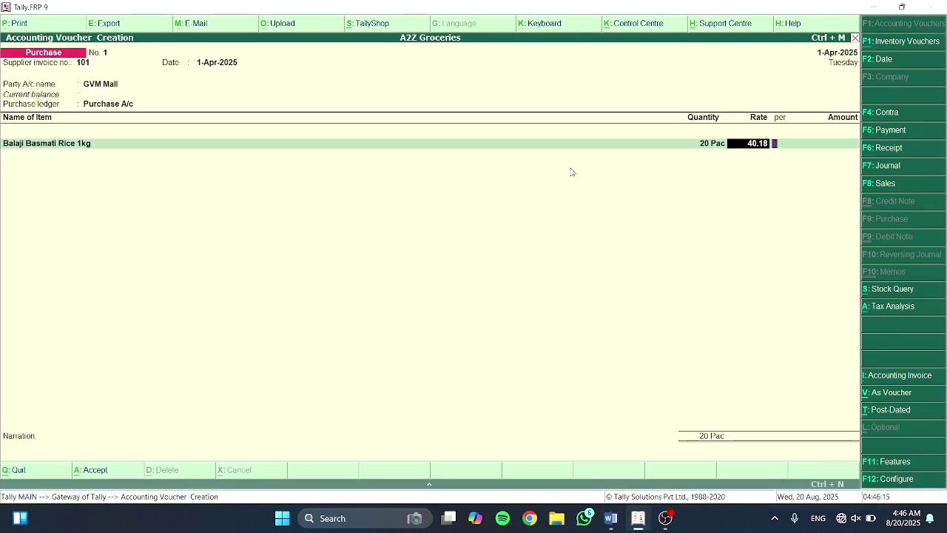
pyautogui.press('Return')
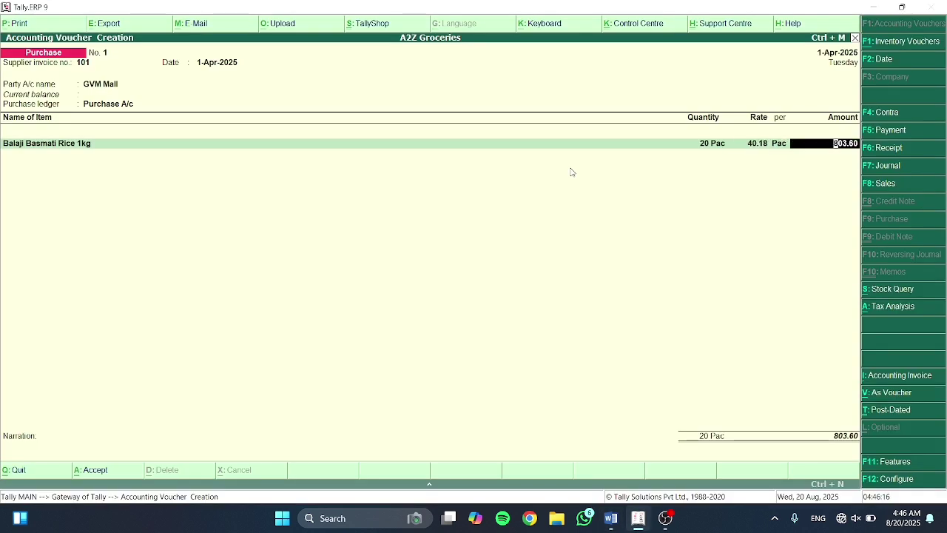
pyautogui.hotkey('alt', 'Tab')
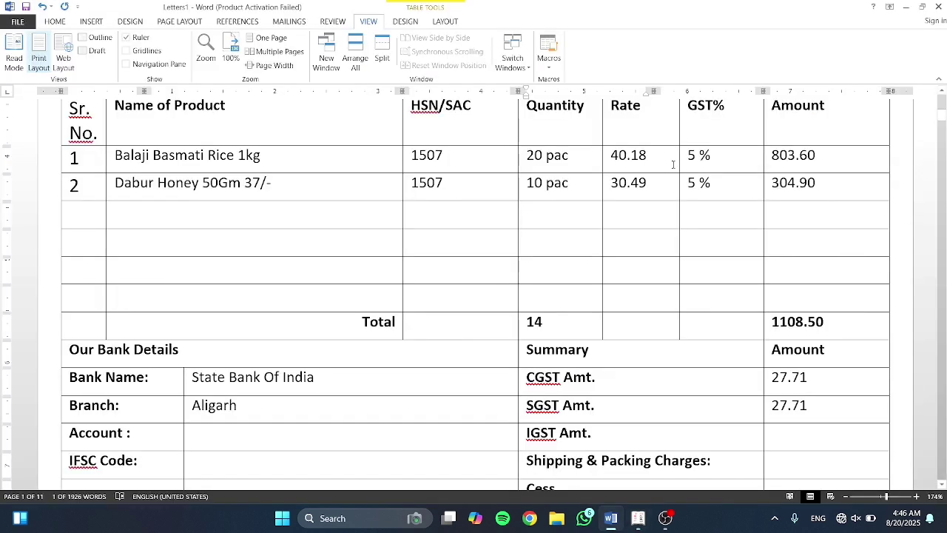
pyautogui.moveTo(852, 161); pyautogui.dragTo(726, 160)
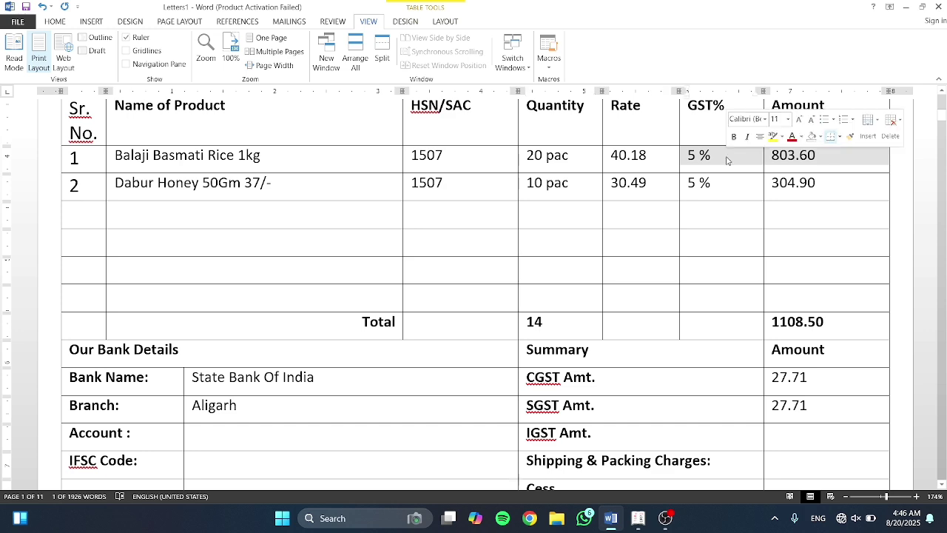
pyautogui.hotkey('alt', 'Tab')
pyautogui.press('Return')
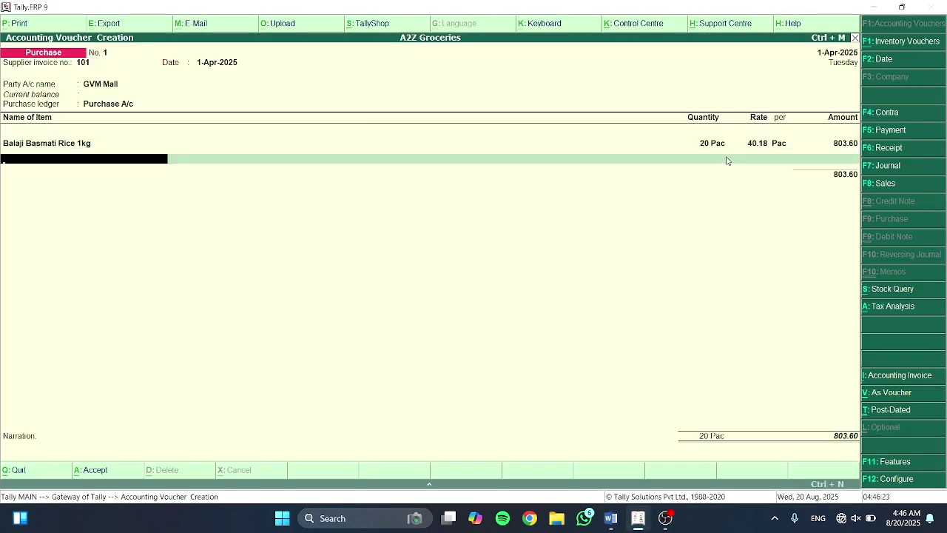
# Add Dabur Honey 50Gm 37/- as the second voucher item with the Word invoice's quantity of 10 Pac
pyautogui.write('Da')
pyautogui.press('Return')
pyautogui.hotkey('alt', 'Tab')
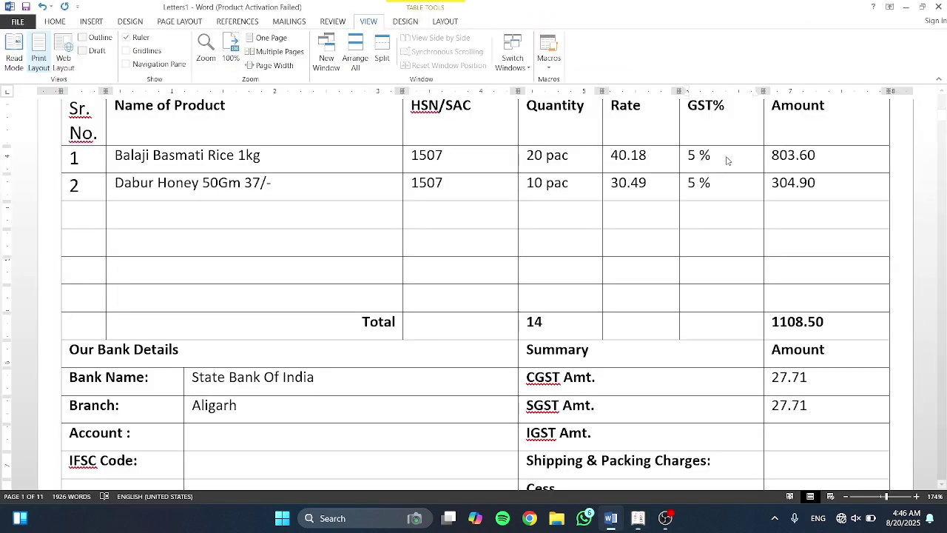
pyautogui.moveTo(570, 185); pyautogui.dragTo(546, 186)
pyautogui.hotkey('alt', 'Tab')
pyautogui.write('10')
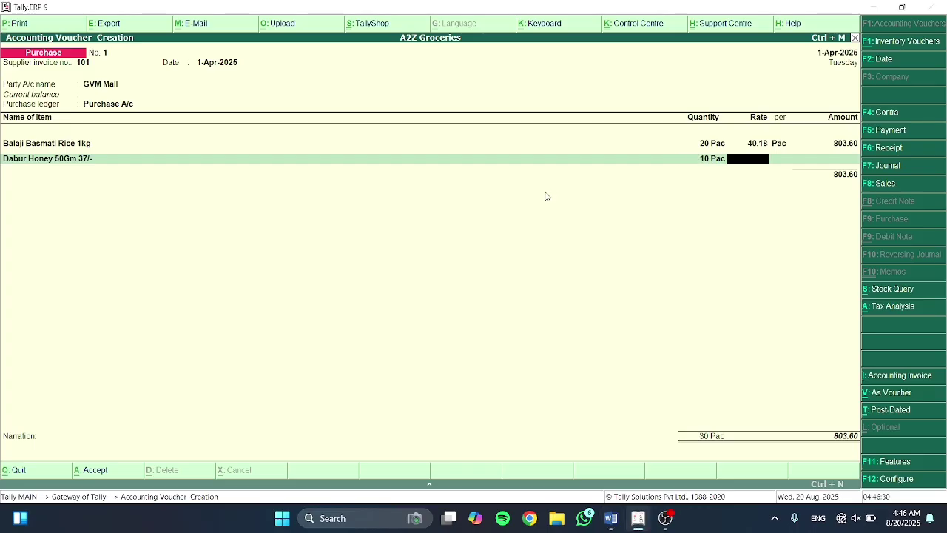
# Set the Dabur Honey rate to 30.49 per Pac, compare the line amount and total with the Word invoice, and accept the item list
pyautogui.hotkey('alt', 'Tab')
pyautogui.hotkey('alt', 'Tab')
pyautogui.write('30.49')
pyautogui.press('Return')
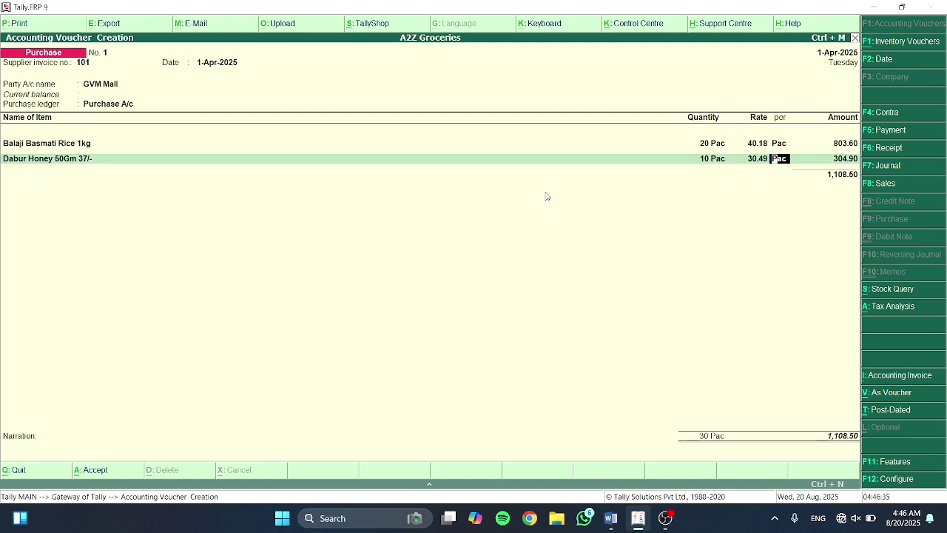
pyautogui.hotkey('alt', 'Tab')
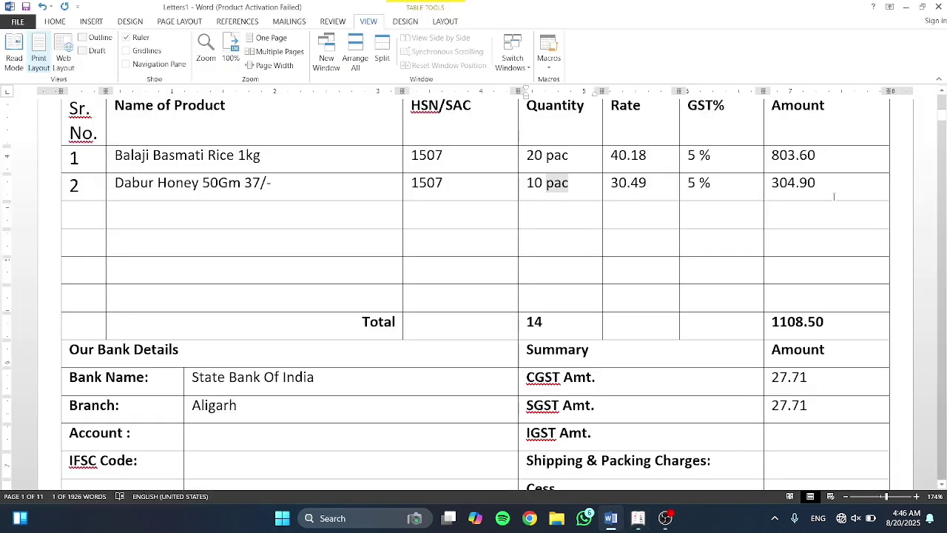
pyautogui.moveTo(817, 183); pyautogui.dragTo(771, 183)
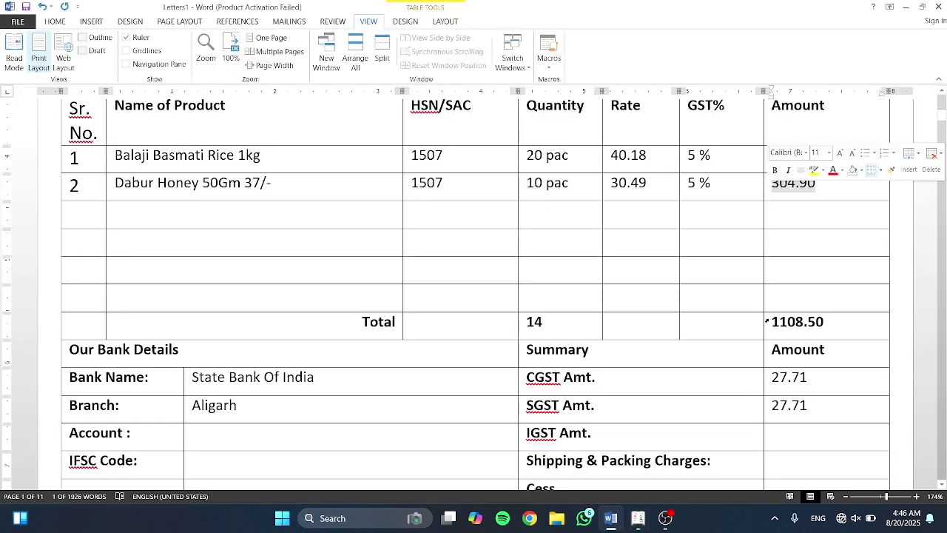
pyautogui.moveTo(827, 323); pyautogui.dragTo(771, 322)
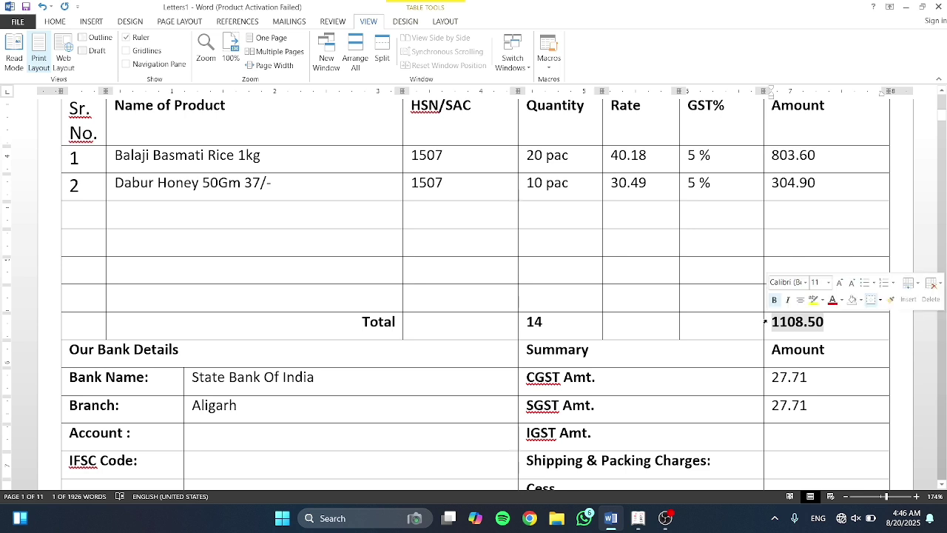
pyautogui.hotkey('alt', 'Tab')
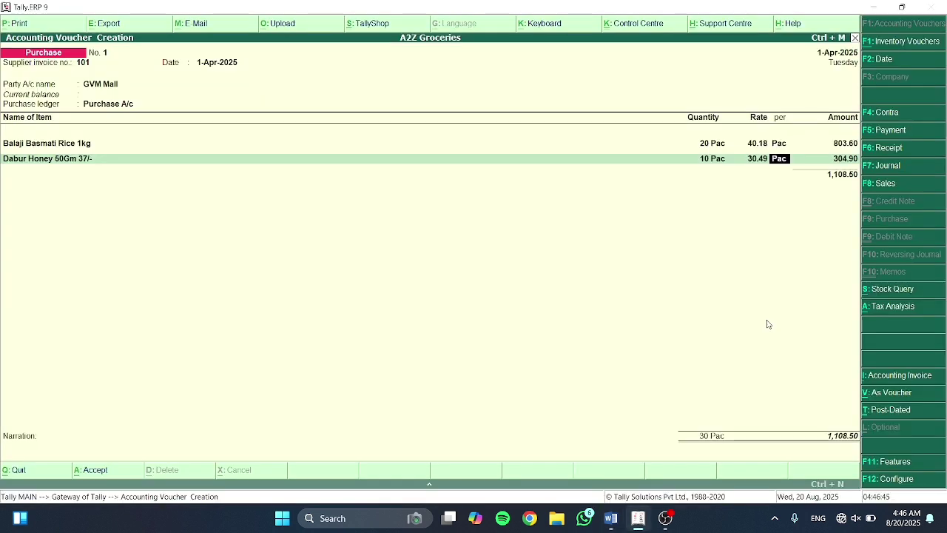
pyautogui.press('Return')
pyautogui.press('Return')
pyautogui.press('Return')
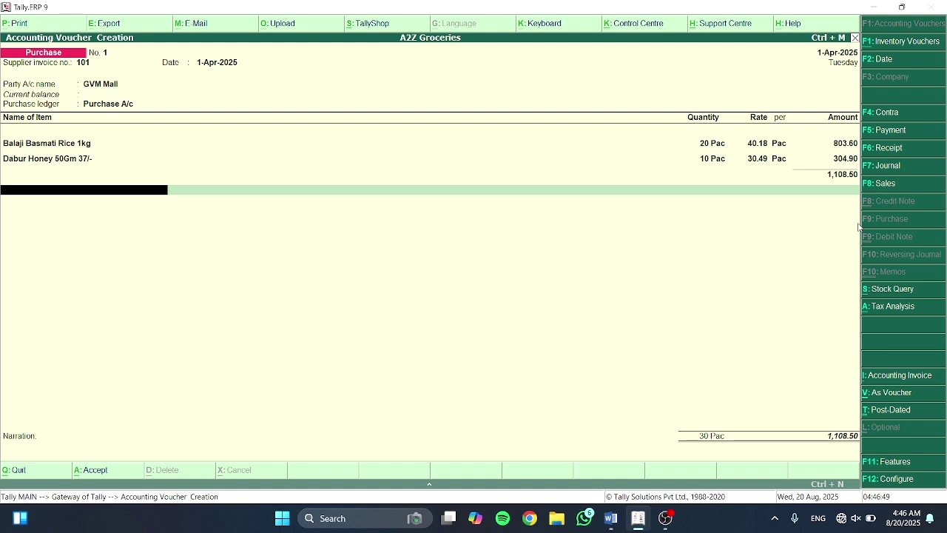
# Add the Cgst, Sgst and Roundoff ledgers below the items of the purchase voucher
pyautogui.write('Cg')
pyautogui.press('Return')
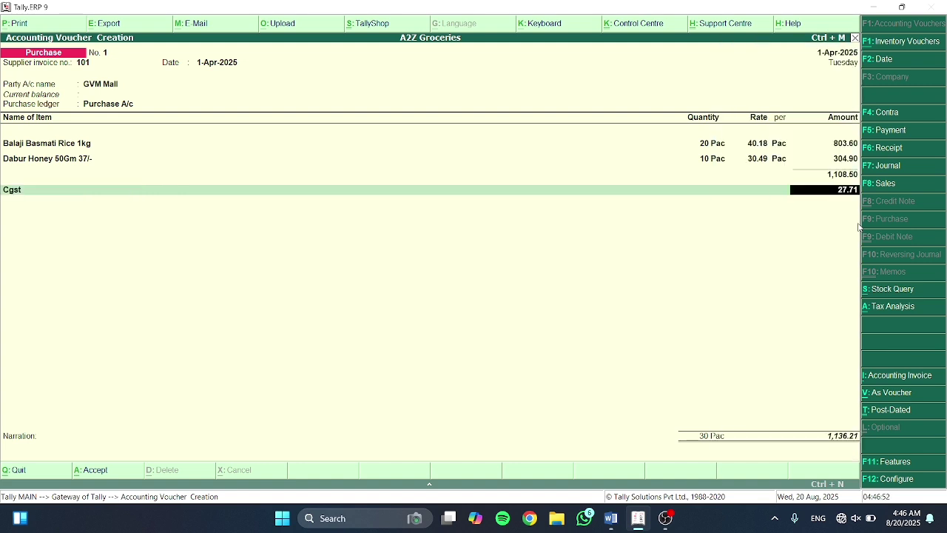
pyautogui.press('Return')
pyautogui.write('Sg')
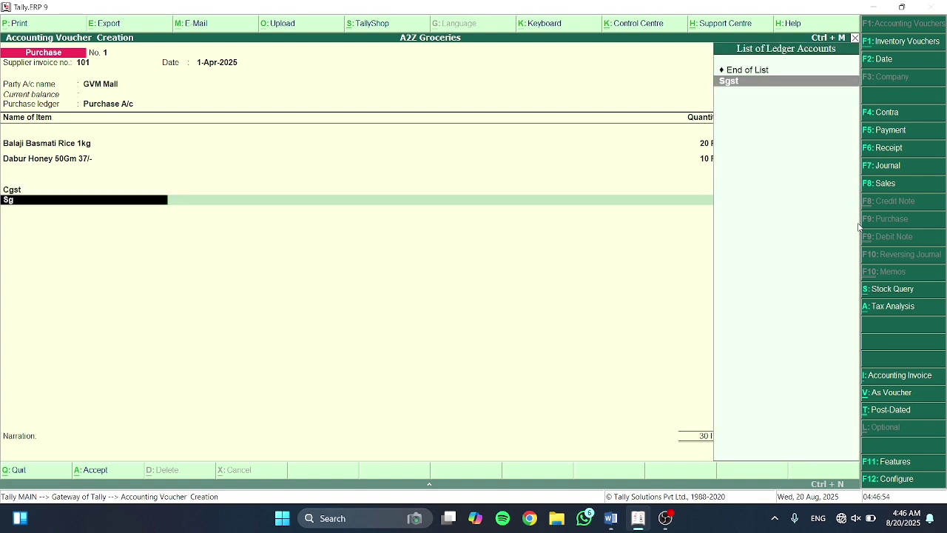
pyautogui.press('Return')
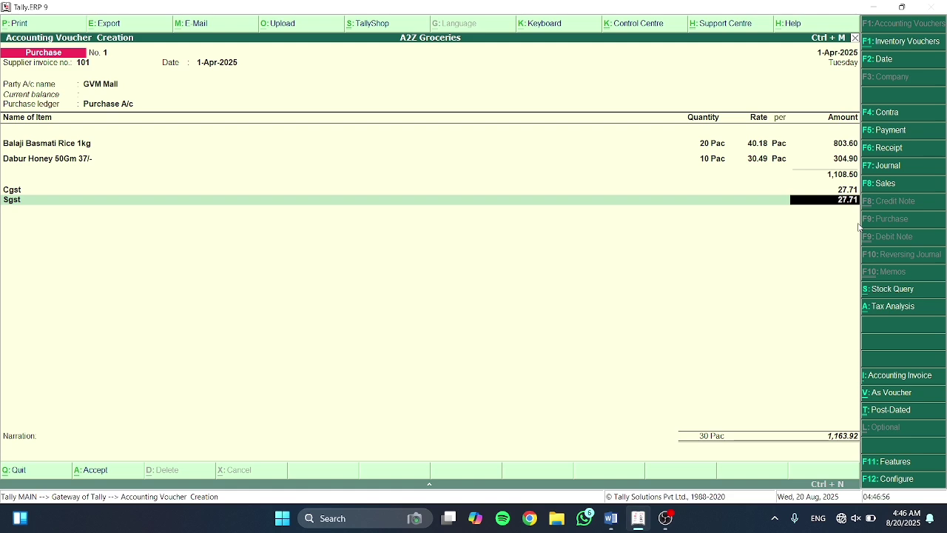
pyautogui.press('Return')
pyautogui.write('Rou')
pyautogui.press('Return')
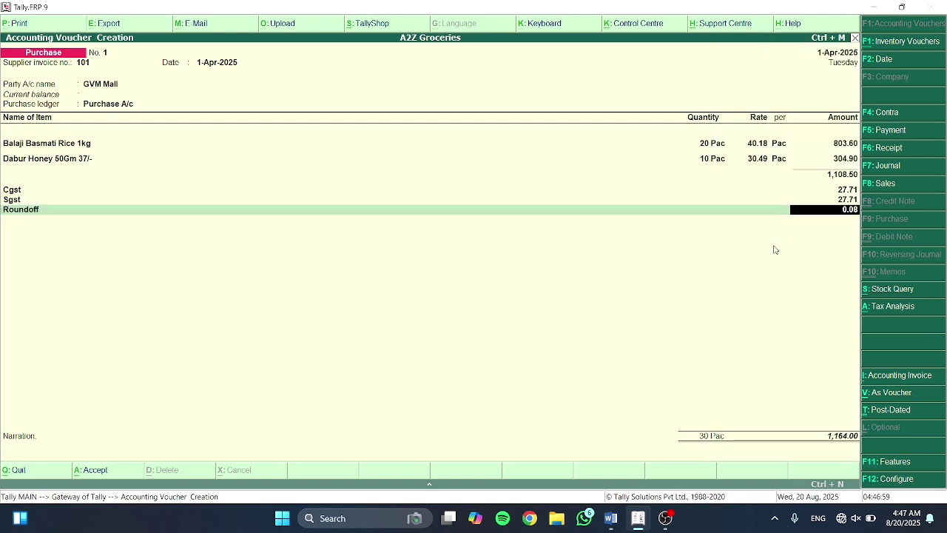
# Compare the voucher's CGST, SGST, round-off and total amounts with the summary of the Word invoice
pyautogui.hotkey('alt', 'Tab')
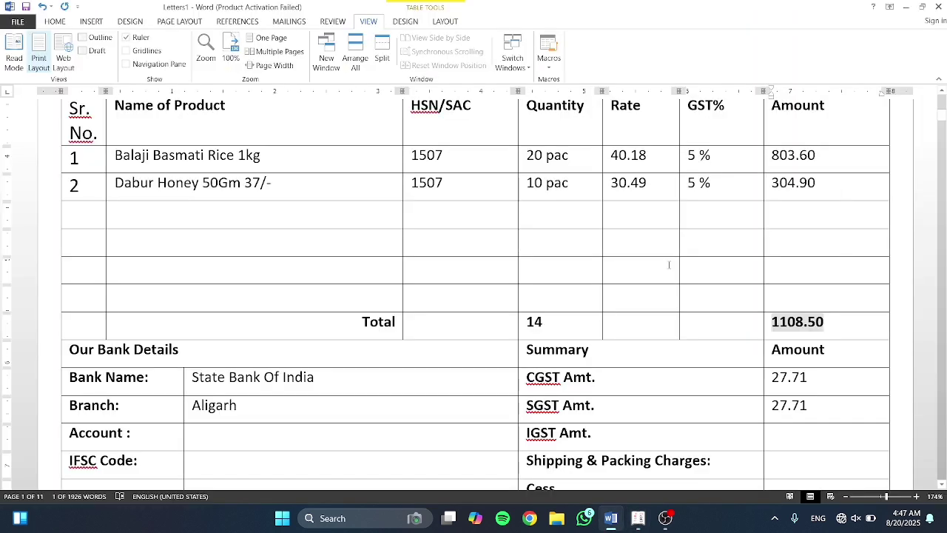
pyautogui.scroll(-5, 668, 264)
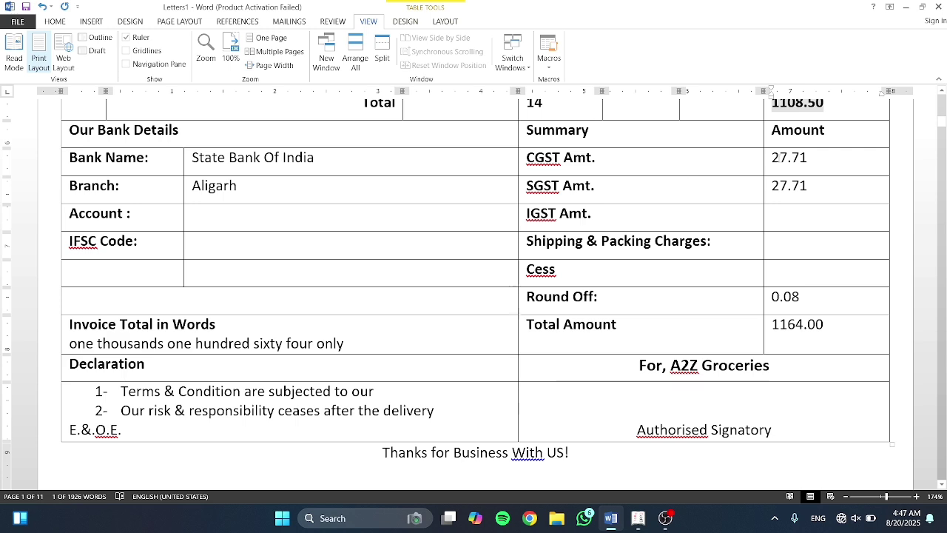
pyautogui.hotkey('alt', 'Tab')
pyautogui.hotkey('alt', 'Tab')
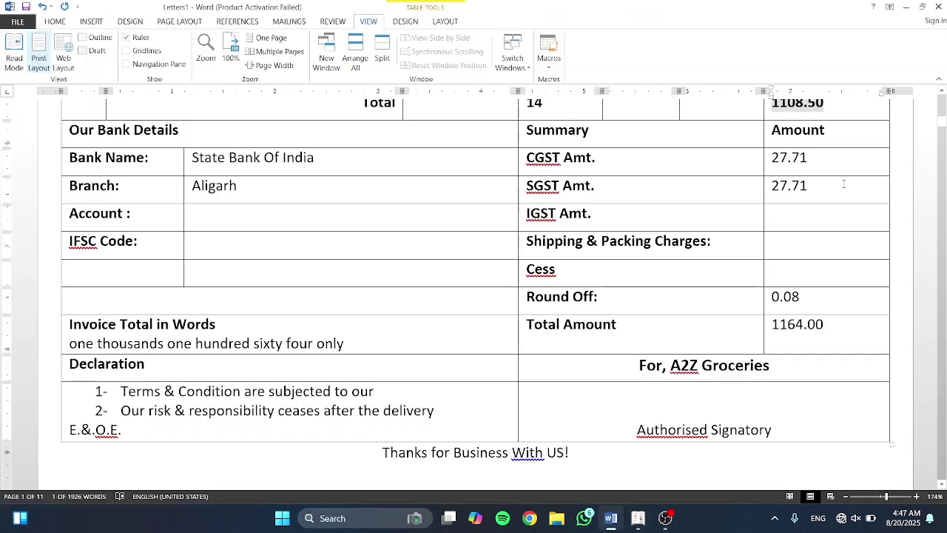
pyautogui.hotkey('alt', 'Tab')
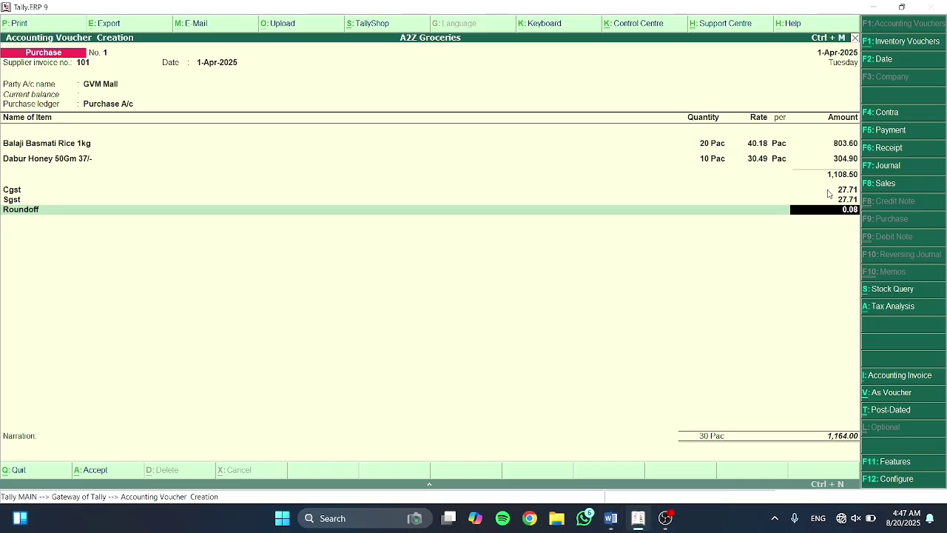
pyautogui.hotkey('alt', 'Tab')
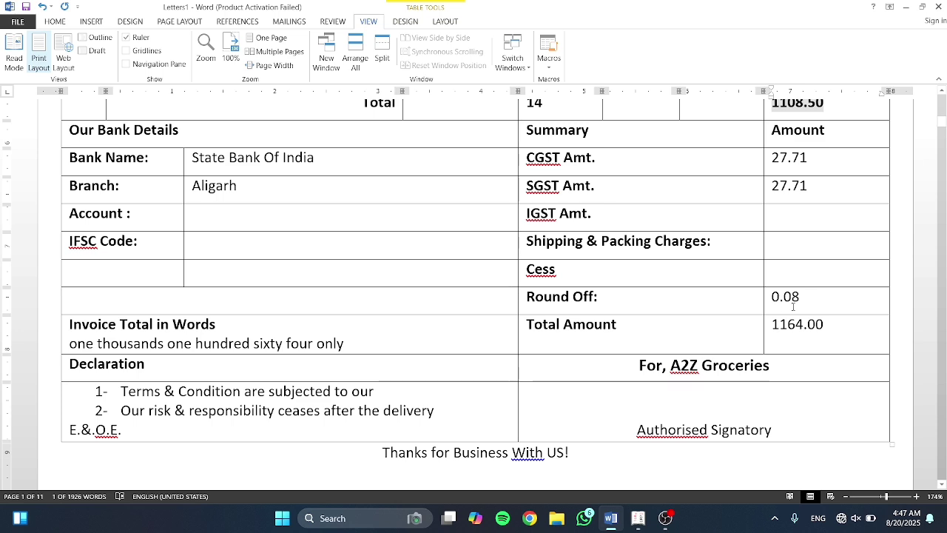
pyautogui.hotkey('alt', 'Tab')
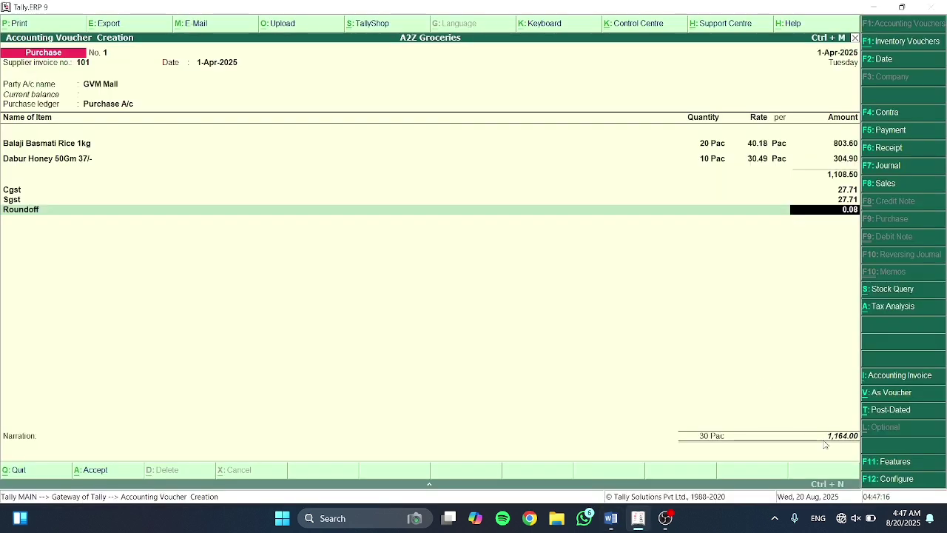
pyautogui.hotkey('alt', 'Tab')
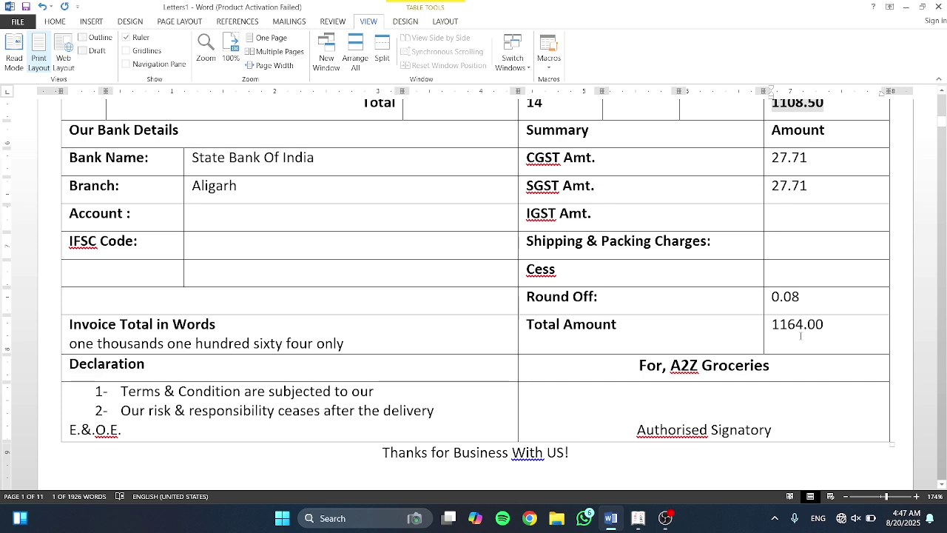
pyautogui.hotkey('alt', 'Tab')
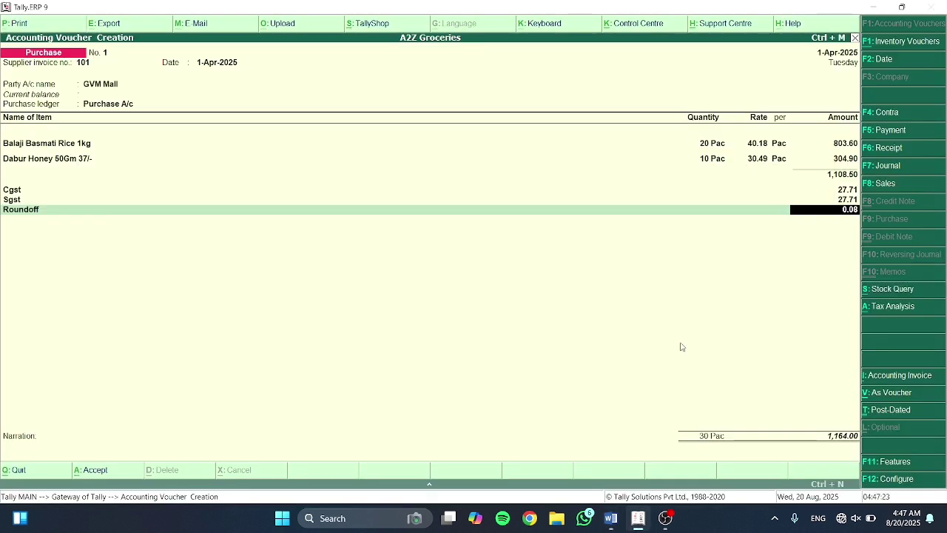
# Finish the ledger list, enter the narration "Invoice No: 101", and save the GVM Mall purchase voucher
pyautogui.press('Return')
pyautogui.press('Return')
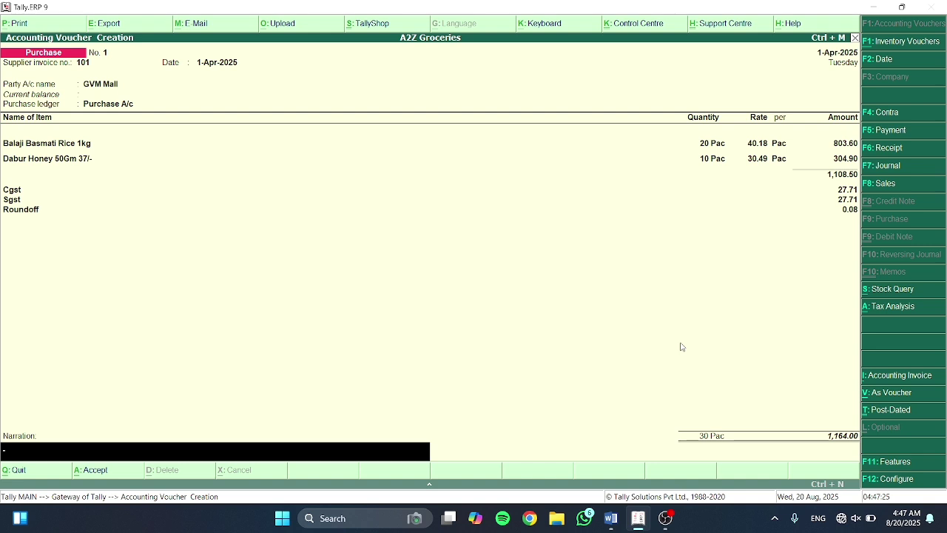
pyautogui.write('Inoive')
pyautogui.write('oice NO')
pyautogui.press('BackSpace')
pyautogui.write(':')
pyautogui.write(': ')
pyautogui.write('101')
pyautogui.press('Return')
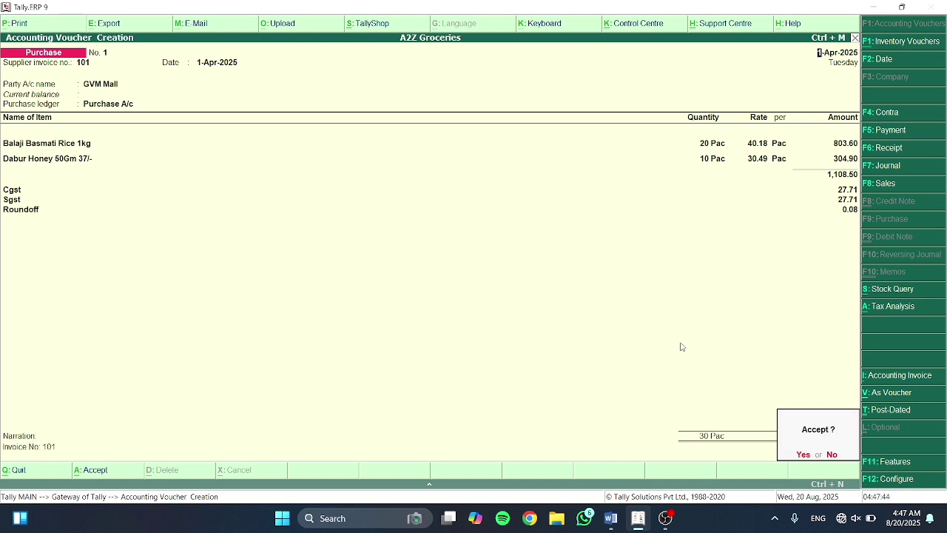
pyautogui.press('y')
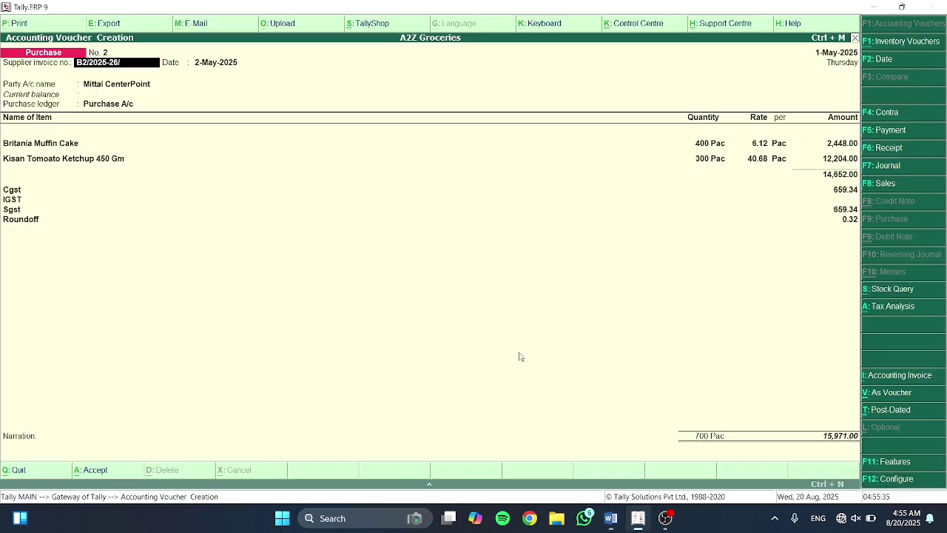
# Complete the second purchase voucher's supplier invoice number as B2/2025-26/1014 and set its invoice date to 1-May-2025
pyautogui.write('014')
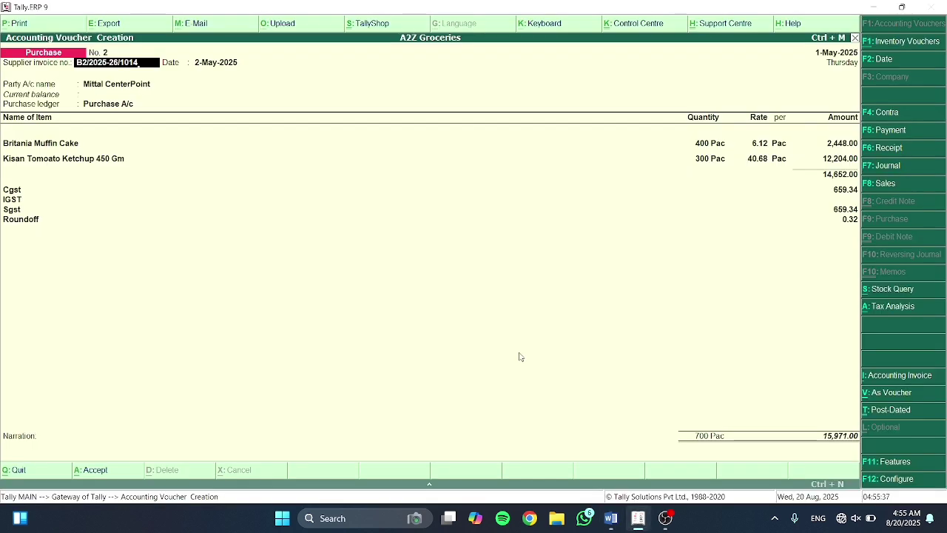
pyautogui.press('Return')
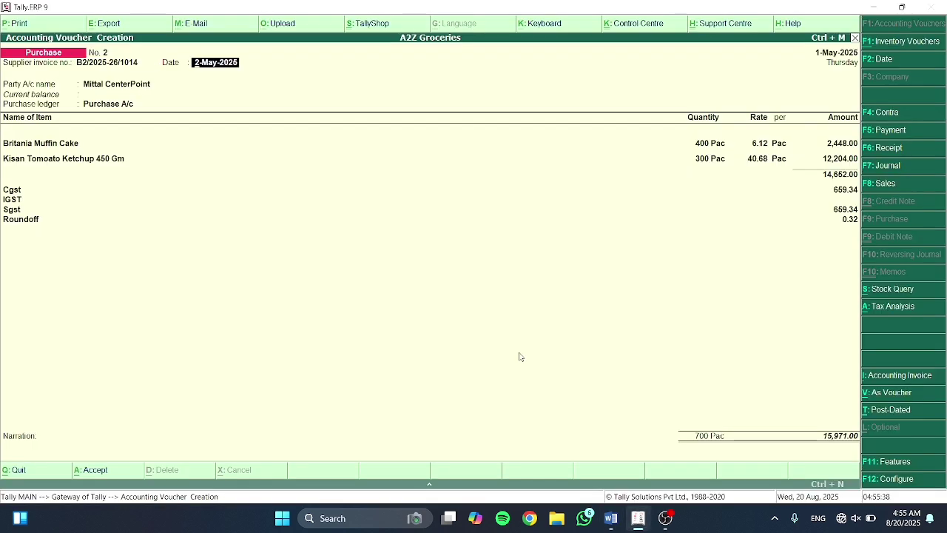
pyautogui.write('1-5-2025')
pyautogui.press('Return')
# Check the supplier on the Word invoice and create the party ledger S & D Coporative under Sundry Creditors from within the voucher
pyautogui.hotkey('alt', 'Tab')
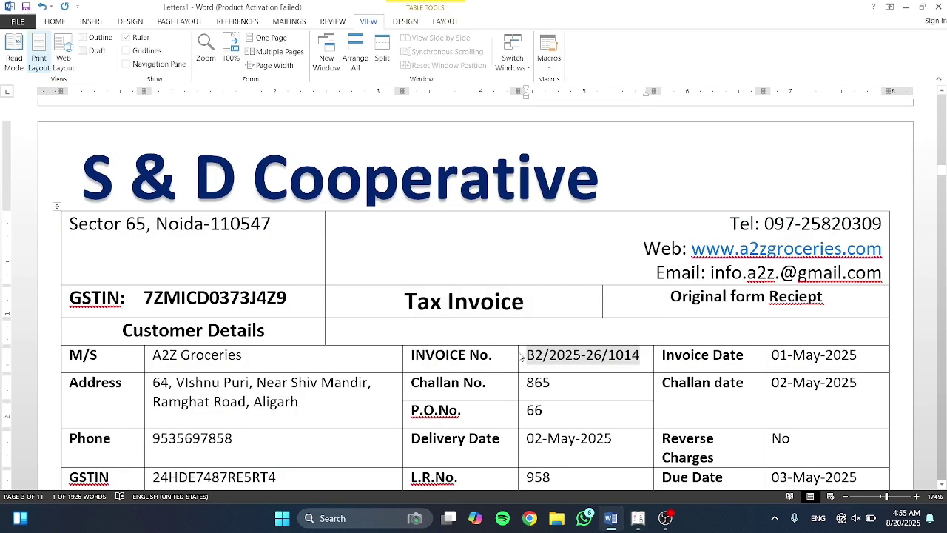
pyautogui.hotkey('alt', 'Tab')
pyautogui.hotkey('alt', 'c')
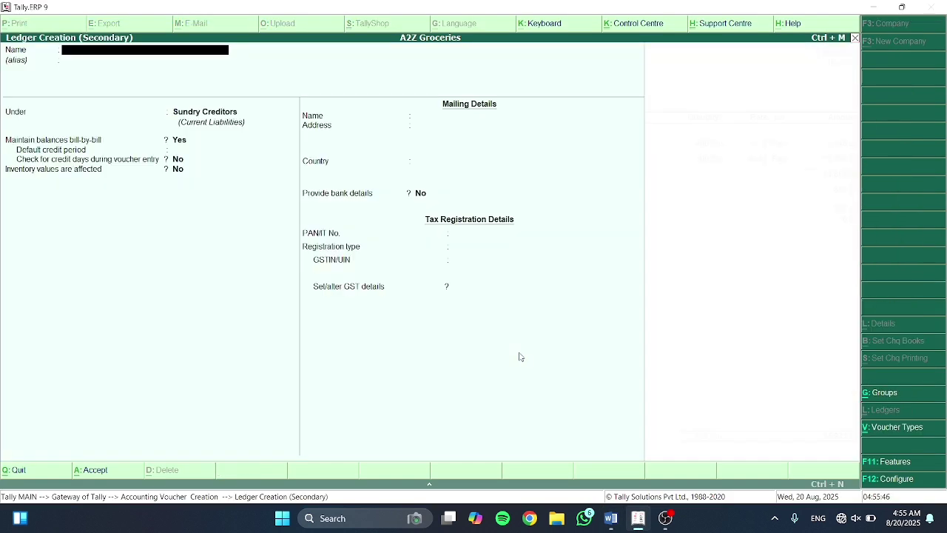
pyautogui.write('S & D Coporative')
pyautogui.press('Return')
pyautogui.press('Return')
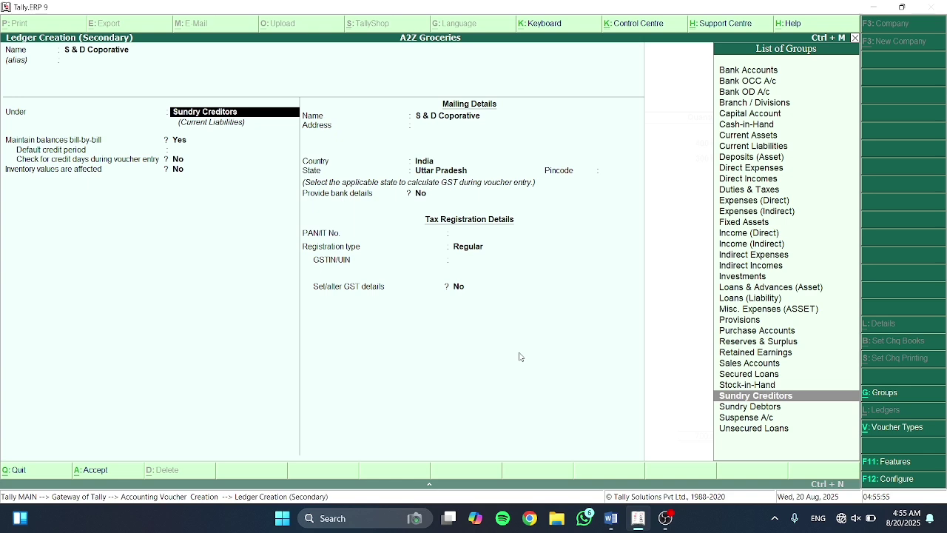
pyautogui.press('Return')
pyautogui.press('Return')
pyautogui.press('Return')
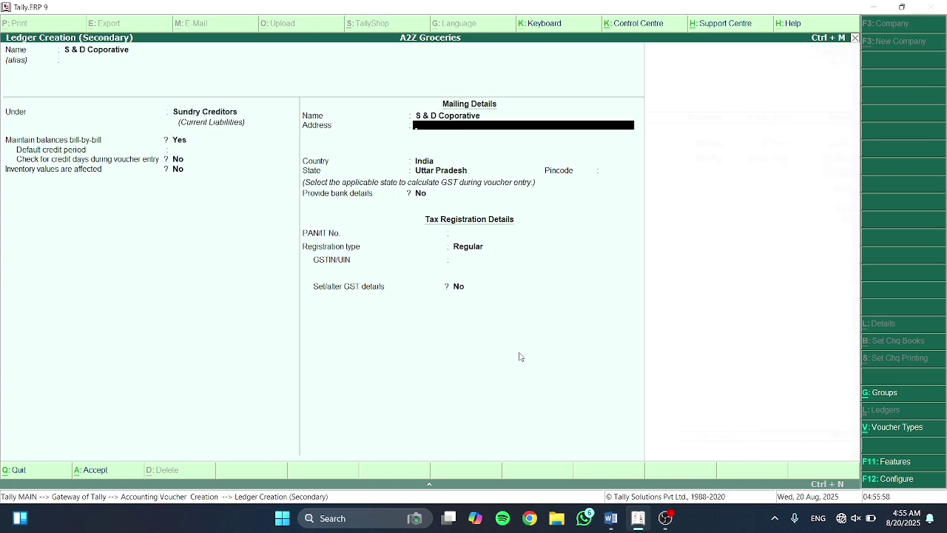
# Enter the supplier's address from the Word invoice in the mailing details, keeping India, Uttar Pradesh and no bank details
pyautogui.hotkey('alt', 'Tab')
pyautogui.hotkey('alt', 'Tab')
pyautogui.write('Sector 65')
pyautogui.press('Return')
pyautogui.write('Noida')
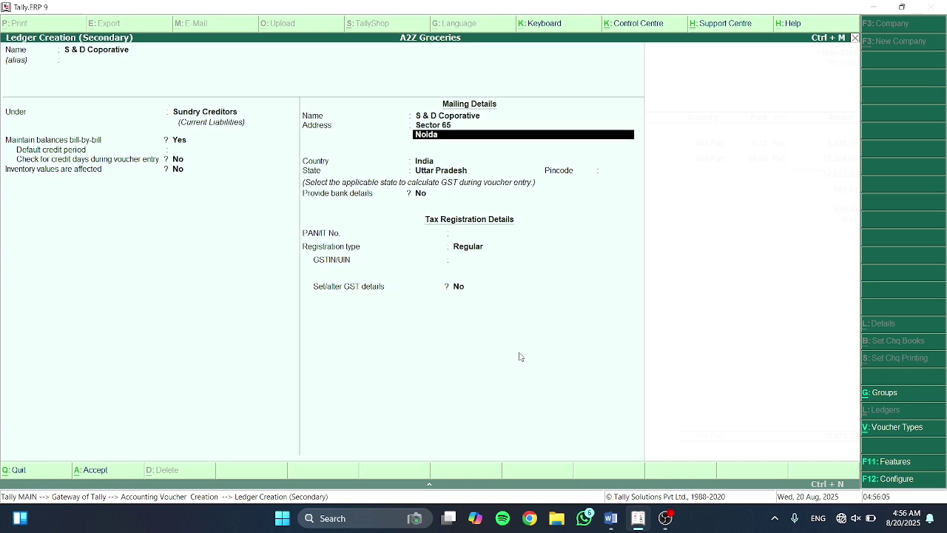
pyautogui.press('Return')
pyautogui.press('Return')
pyautogui.press('Return')
pyautogui.press('Return')
pyautogui.press('Return')
pyautogui.press('Return')
pyautogui.press('Return')
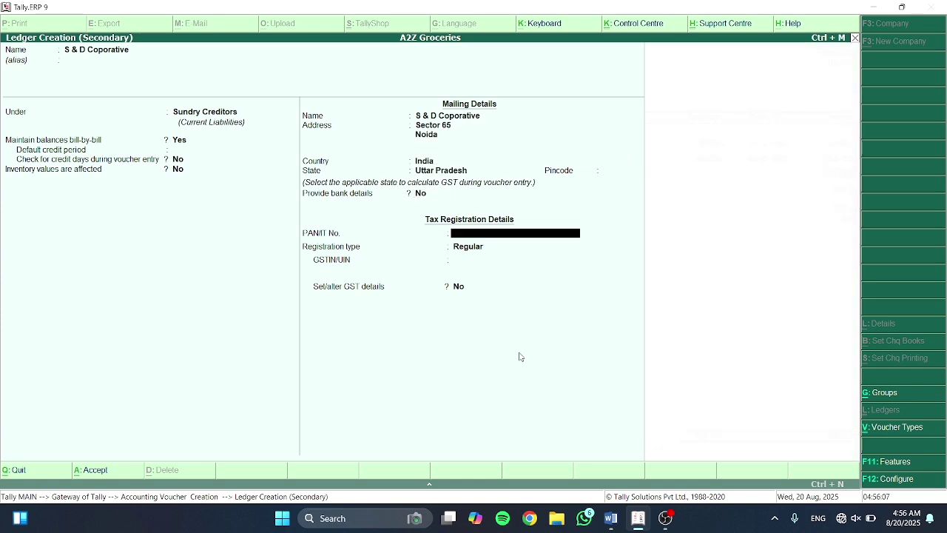
# Copy the supplier's GSTIN from the Word invoice into the ledger's GSTIN/UIN field and save the ledger
pyautogui.press('Return')
pyautogui.hotkey('alt', 'Tab')
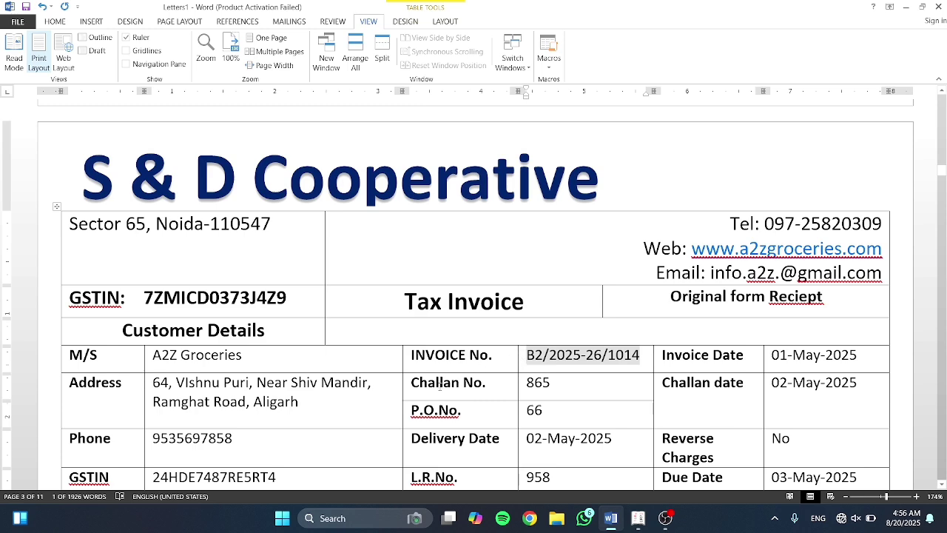
pyautogui.moveTo(313, 297); pyautogui.dragTo(146, 296)
pyautogui.hotkey('alt', 'Tab')
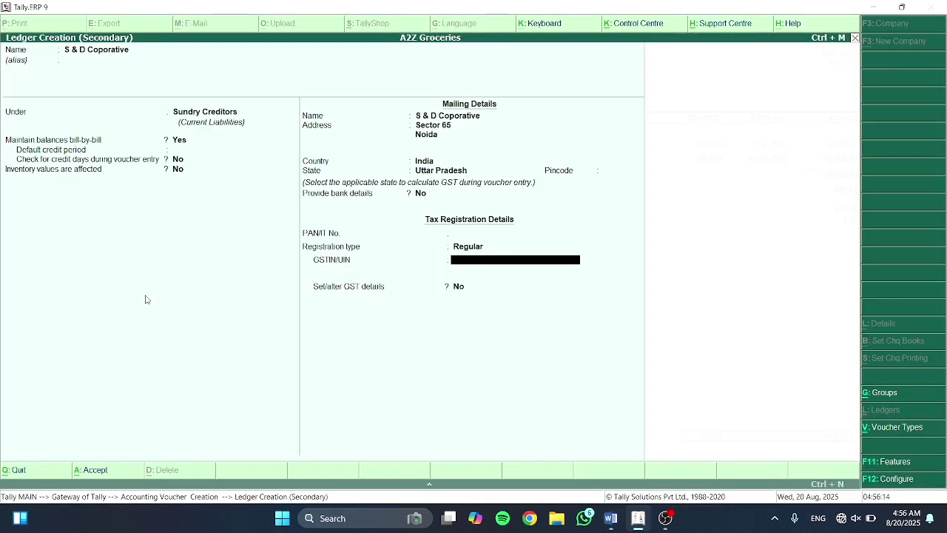
pyautogui.hotkey('ctrl', 'v')
pyautogui.press('Escape')
pyautogui.hotkey('ctrl', 'alt', 'v')
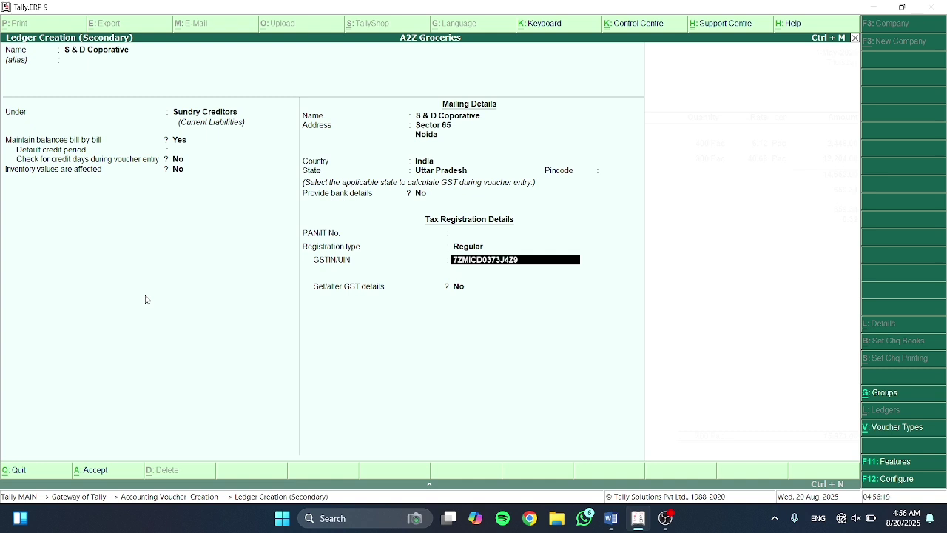
pyautogui.hotkey('ctrl', 'a')
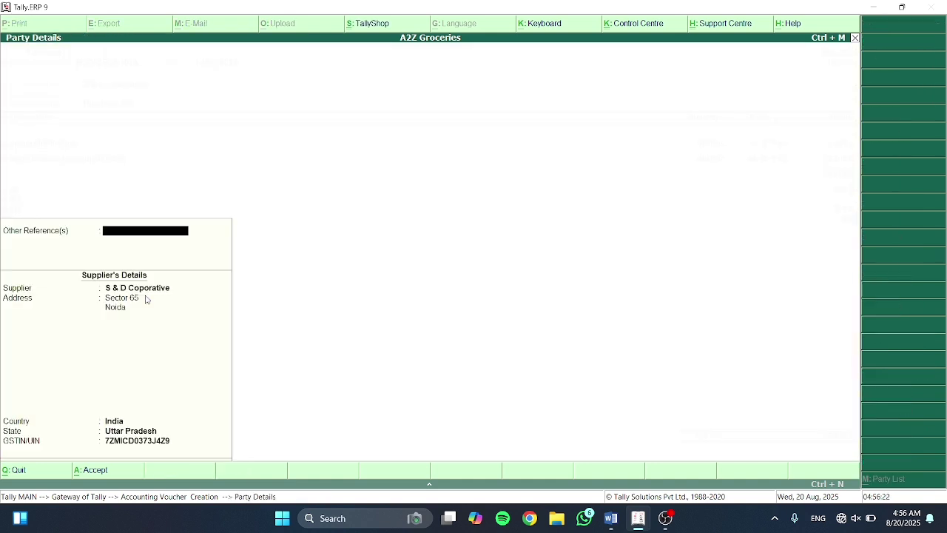
# Accept the S & D Coporative party details and purchase ledger, and check the product rows on the Word invoice
pyautogui.hotkey('ctrl', 'a')
pyautogui.press('Return')
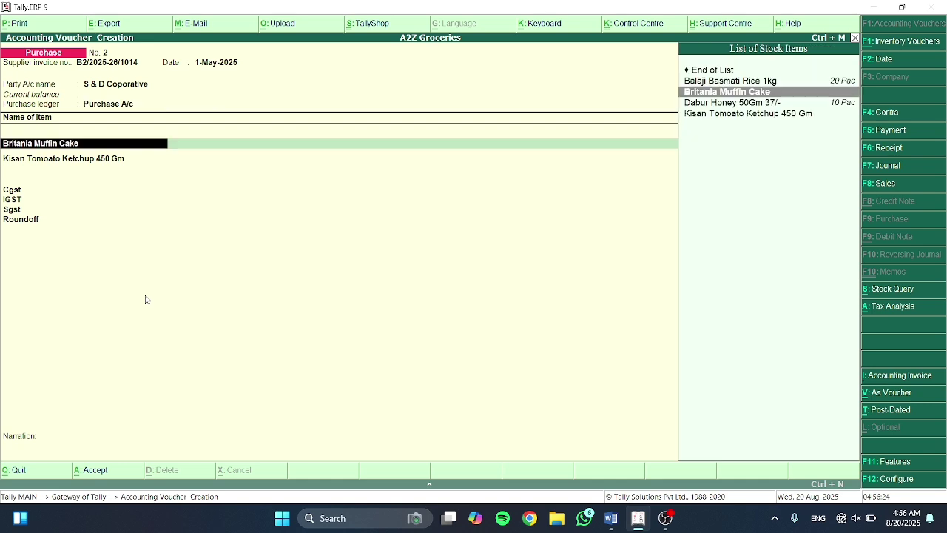
pyautogui.hotkey('alt', 'Tab')
pyautogui.scroll(-4, 146, 296)
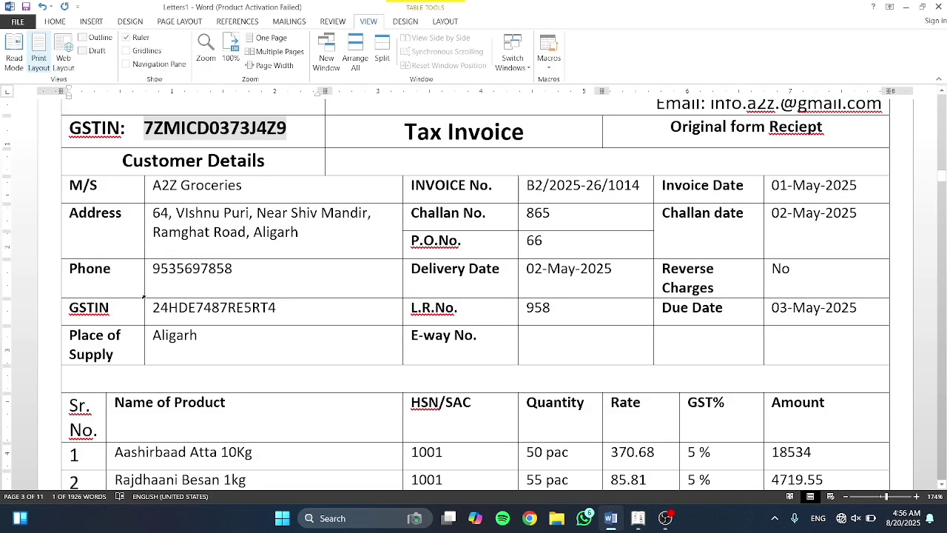
pyautogui.scroll(-2, 146, 296)
pyautogui.hotkey('alt', 'Tab')
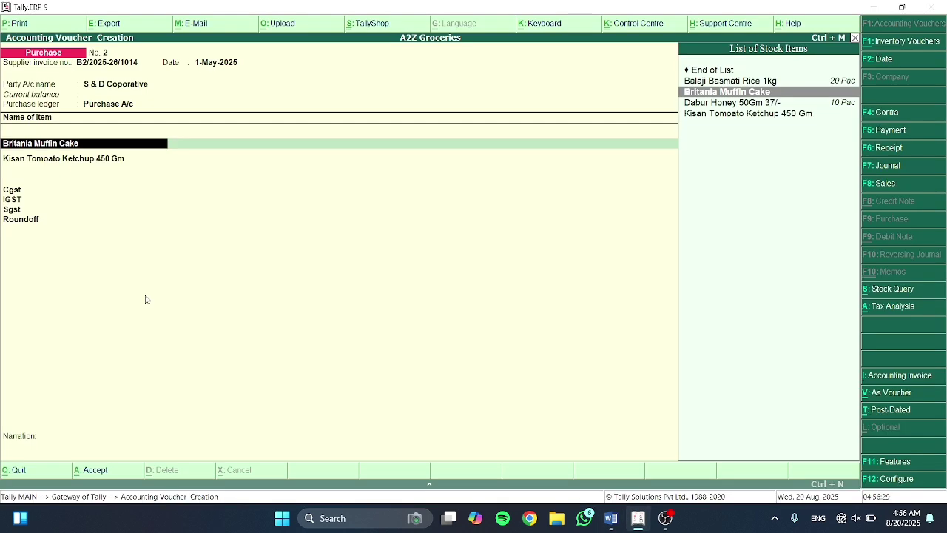
# Start a new stock item from the voucher's first item line and name it Aashirwaad Atta 10kg, checking the pack size on the Word invoice
pyautogui.hotkey('alt', 'c')
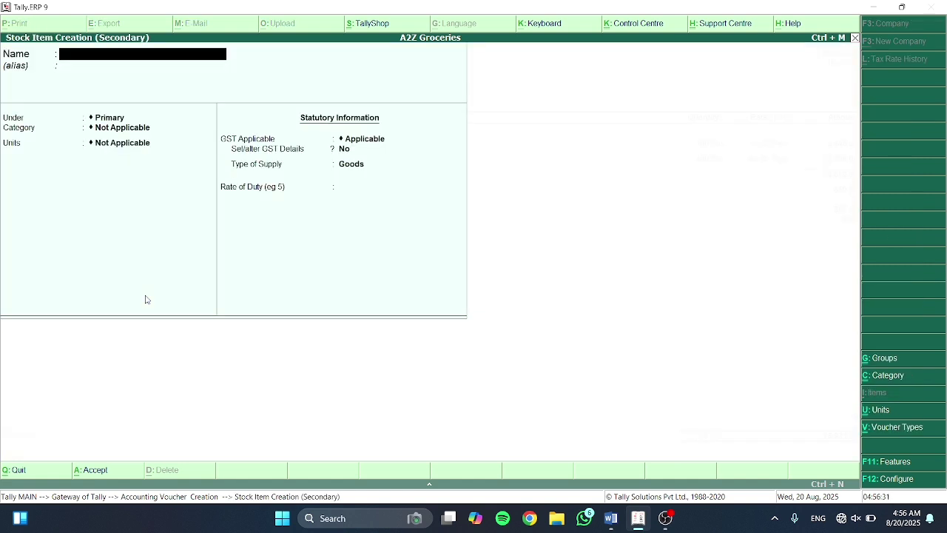
pyautogui.write('Aashirwaad Atta @')
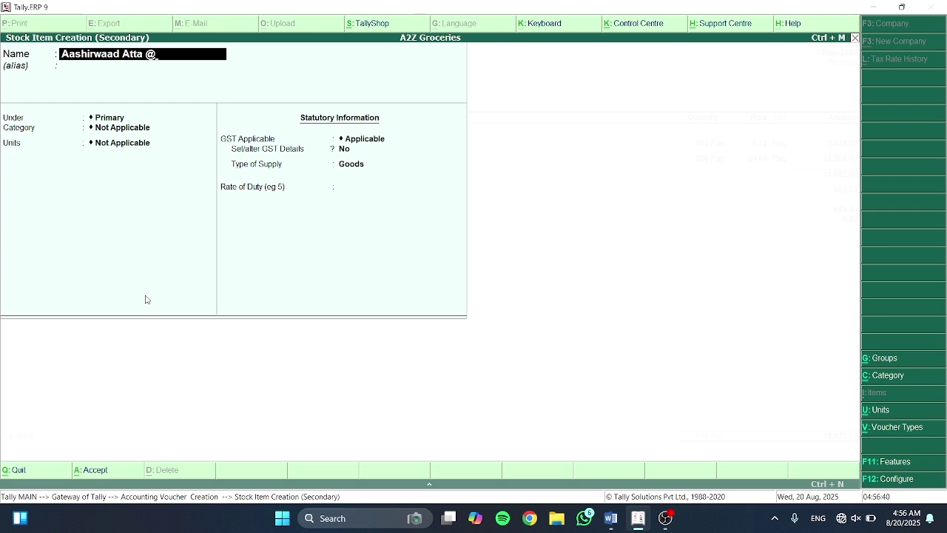
pyautogui.hotkey('alt', 'Tab')
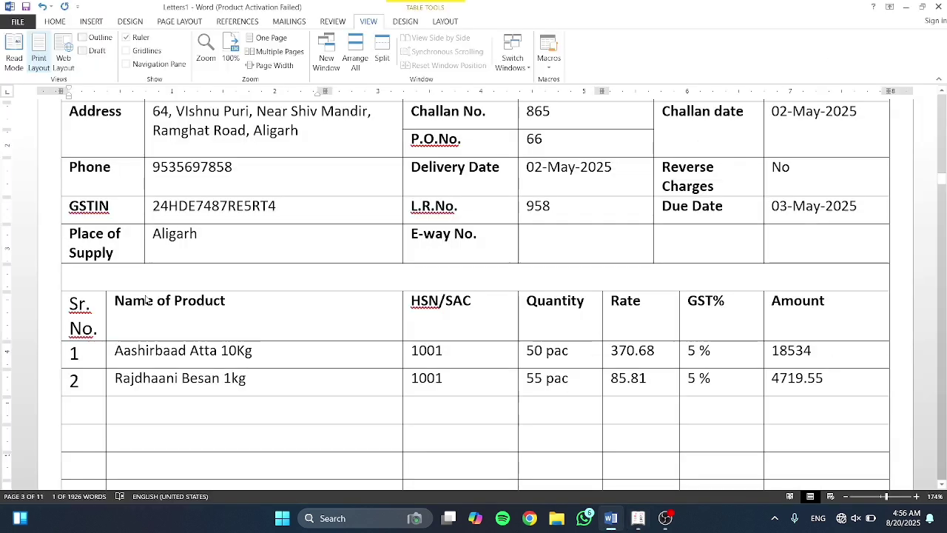
pyautogui.scroll(3, 145, 300)
pyautogui.hotkey('alt', 'Tab')
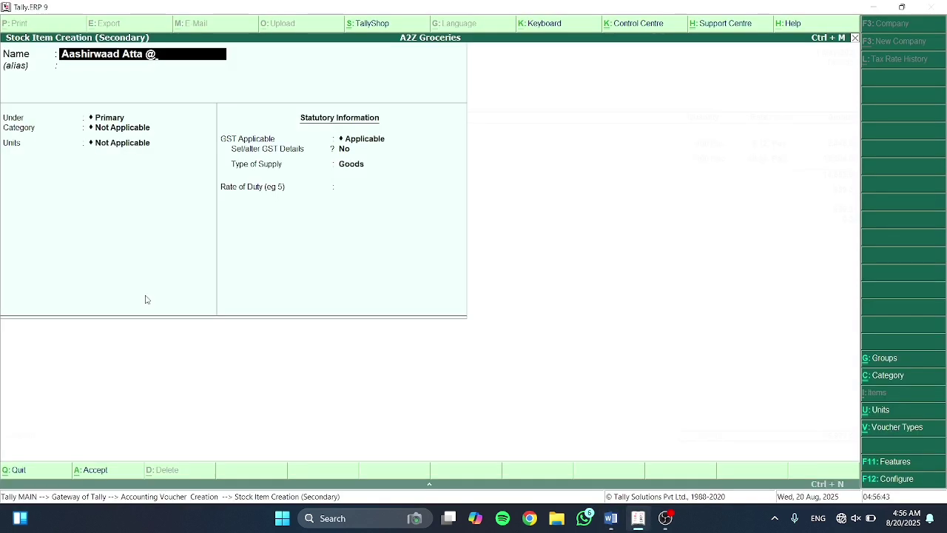
pyautogui.press('BackSpace')
pyautogui.press('BackSpace')
pyautogui.write('10kg')
pyautogui.press('Return')
# Create a stock group Atta @5% under Primary for the item, with quantities added and GST details set to Yes
pyautogui.hotkey('alt', 'c')
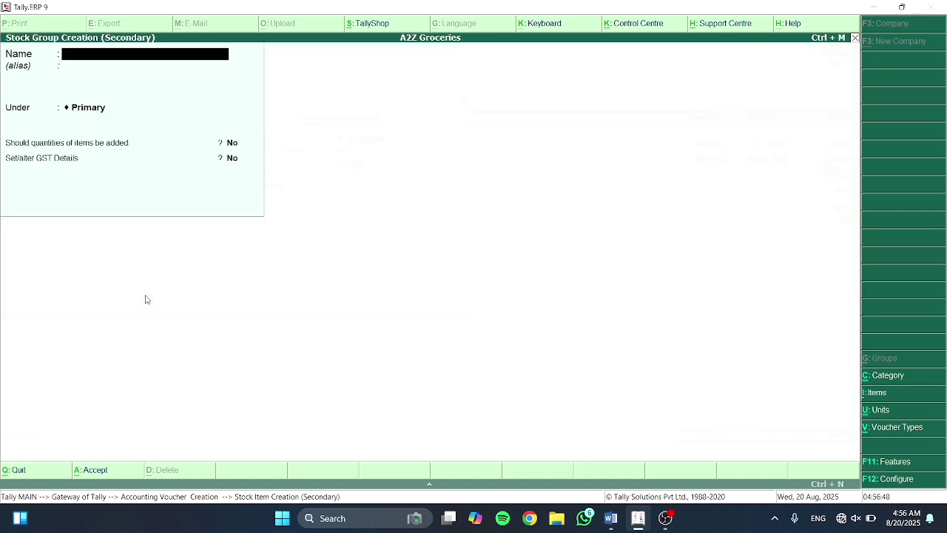
pyautogui.write('Atta @5%')
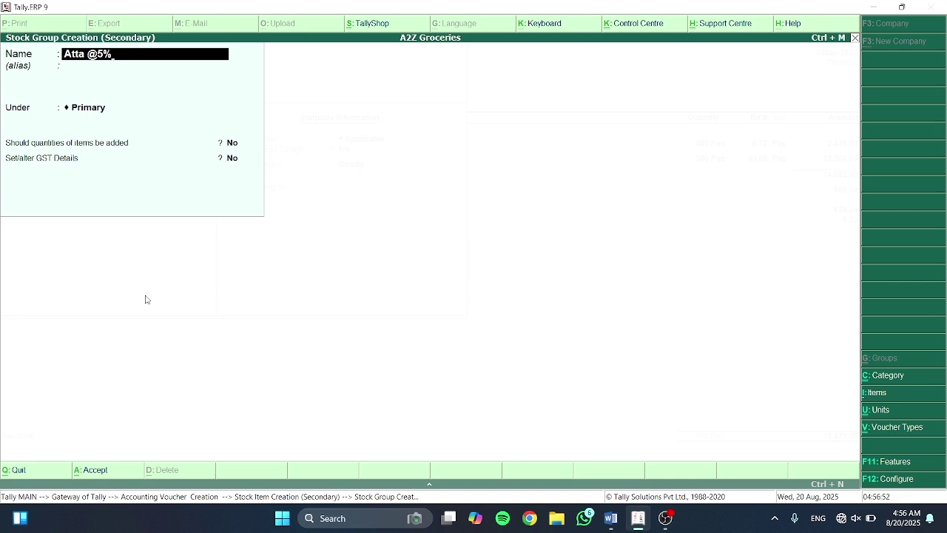
pyautogui.press('Return')
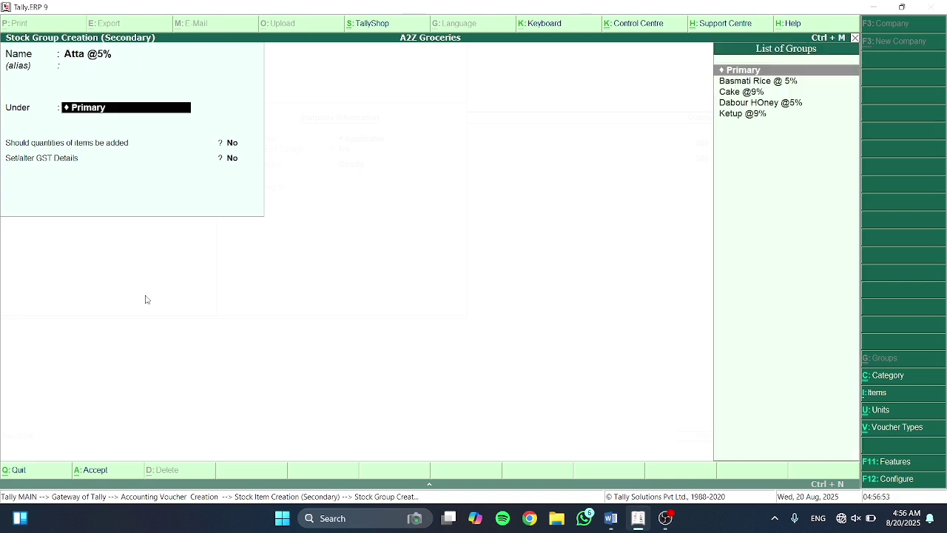
pyautogui.press('Return')
pyautogui.press('y')
pyautogui.press('Return')
pyautogui.press('y')
pyautogui.press('Return')
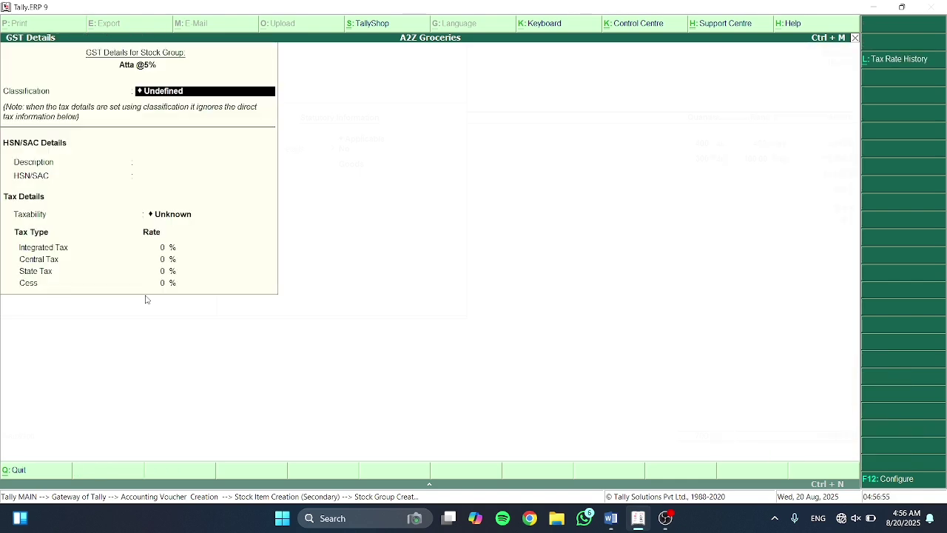
# Look up the atta's HSN code on the Word invoice and enter 1001 as the group's HSN/SAC
pyautogui.press('Return')
pyautogui.press('Return')
pyautogui.hotkey('alt', 'Tab')
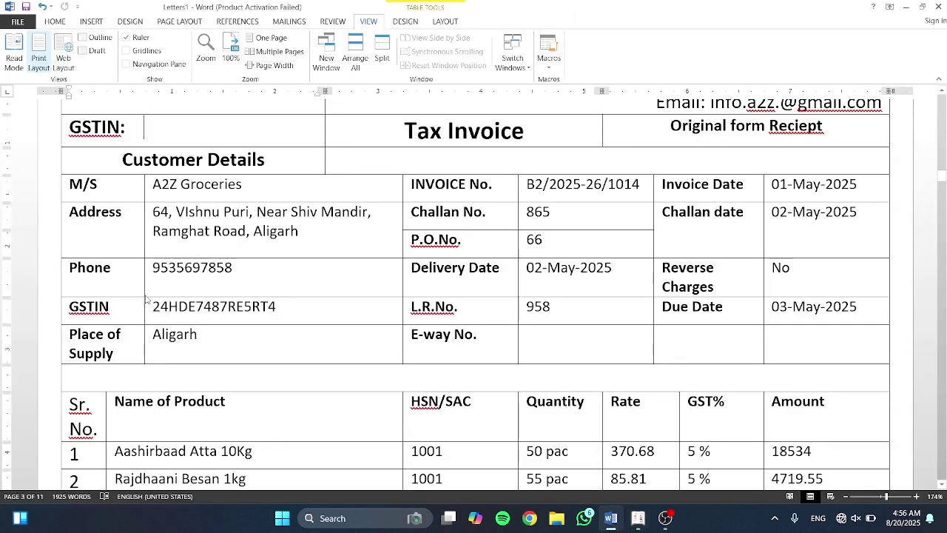
pyautogui.scroll(-5, 324, 207)
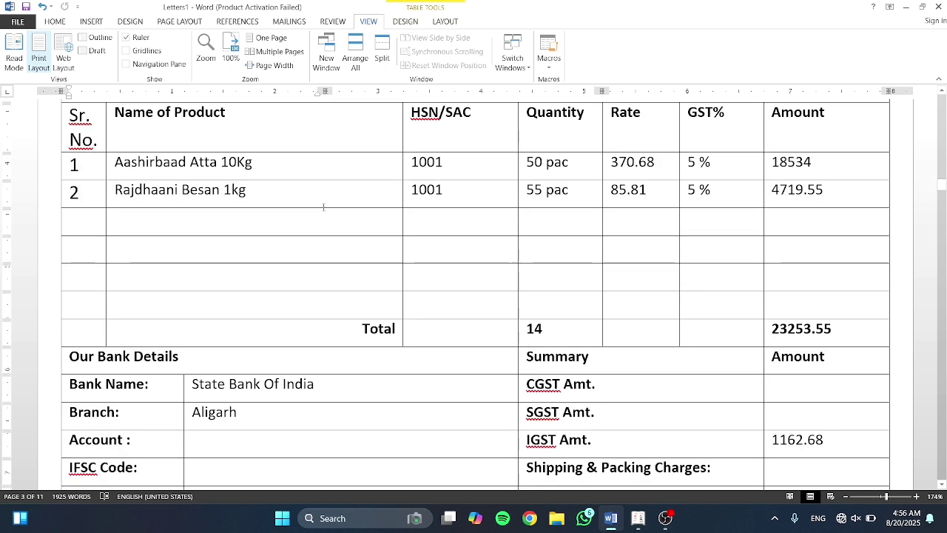
pyautogui.moveTo(446, 159); pyautogui.dragTo(413, 161)
pyautogui.hotkey('alt', 'Tab')
pyautogui.write('100')
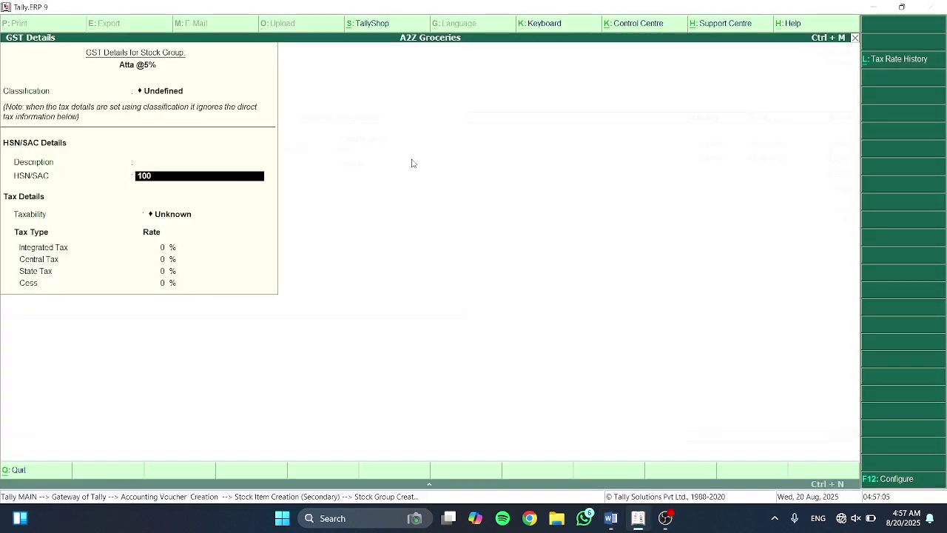
pyautogui.press('Return')
pyautogui.press('Return')
pyautogui.press('BackSpace')
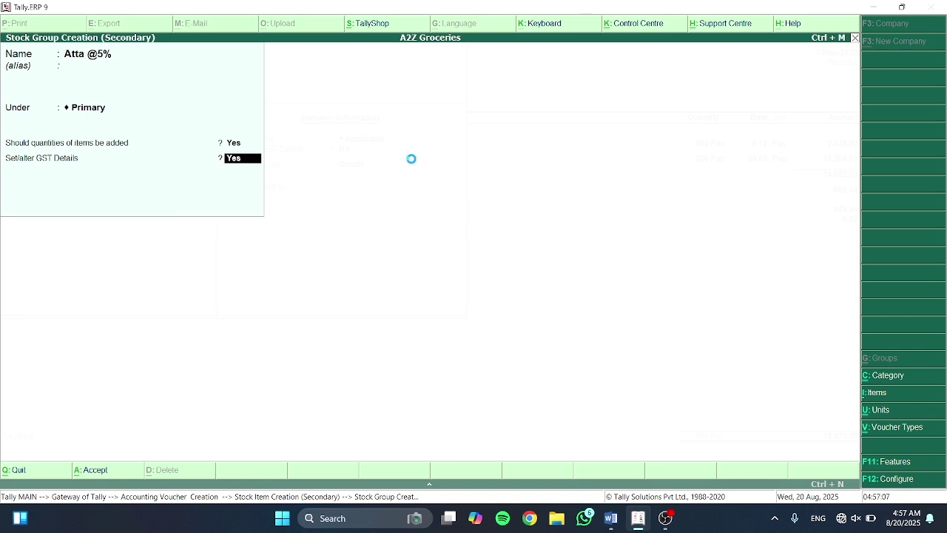
# Set the Atta @5% group's taxability to Taxable with 5% integrated tax, and save the group
pyautogui.press('Return')
pyautogui.press('Return')
pyautogui.press('Return')
pyautogui.press('Down')
pyautogui.press('Down')
pyautogui.press('Down')
pyautogui.press('Return')
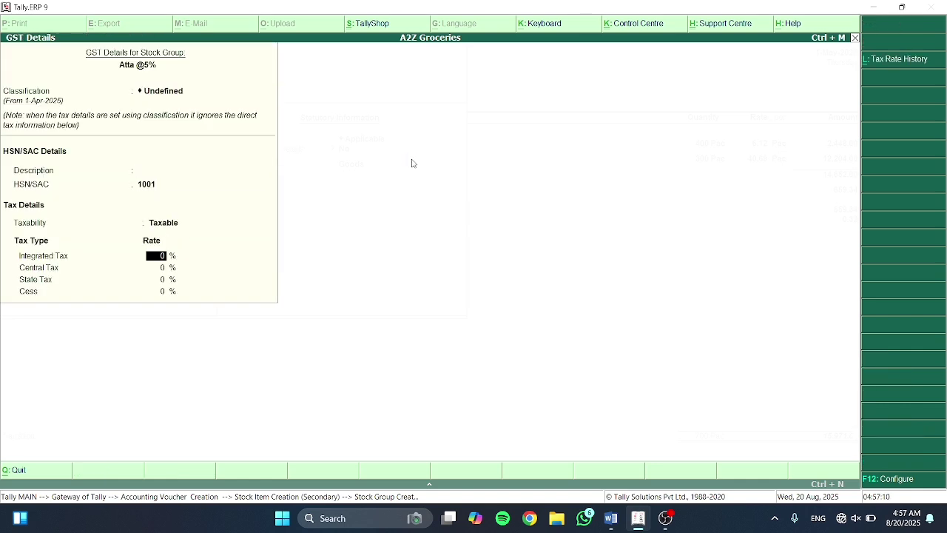
pyautogui.write('5')
pyautogui.press('Return')
pyautogui.hotkey('alt', 'Tab')
pyautogui.doubleClick(416, 162)
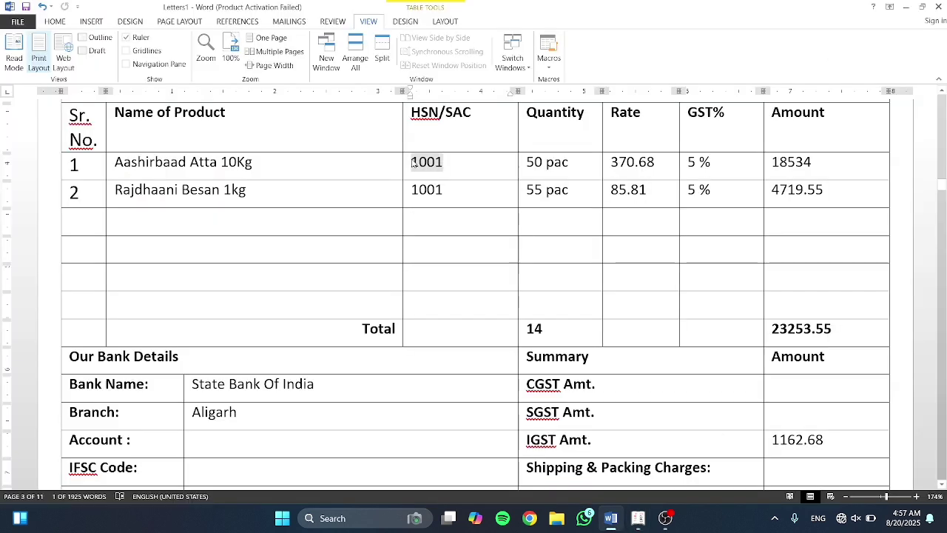
pyautogui.hotkey('alt', 'Tab')
pyautogui.hotkey('ctrl', 'a')
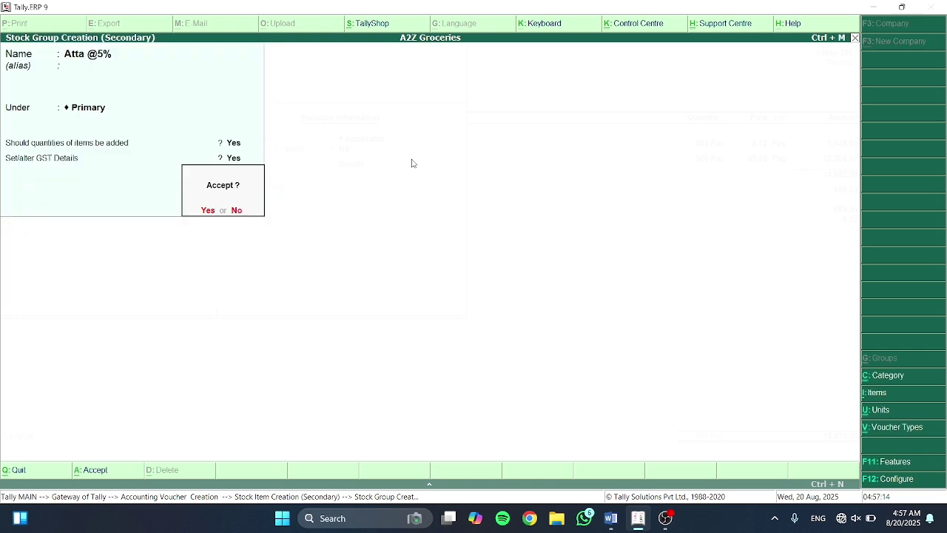
pyautogui.press('Return')
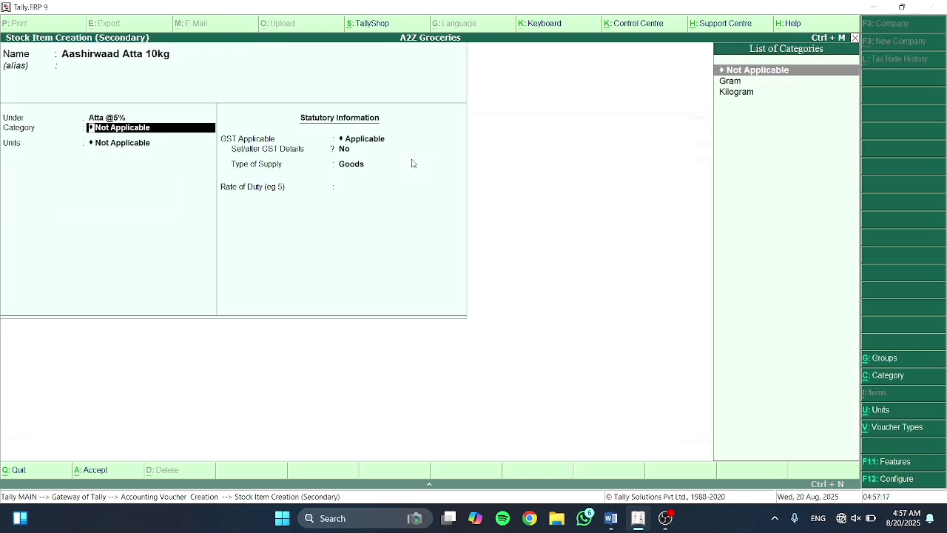
# Assign the Kilogram category and Pac units to Aashirwaad Atta 10kg and save the stock item
pyautogui.press('Down')
pyautogui.press('Down')
pyautogui.press('Return')
pyautogui.press('Down')
pyautogui.press('Return')
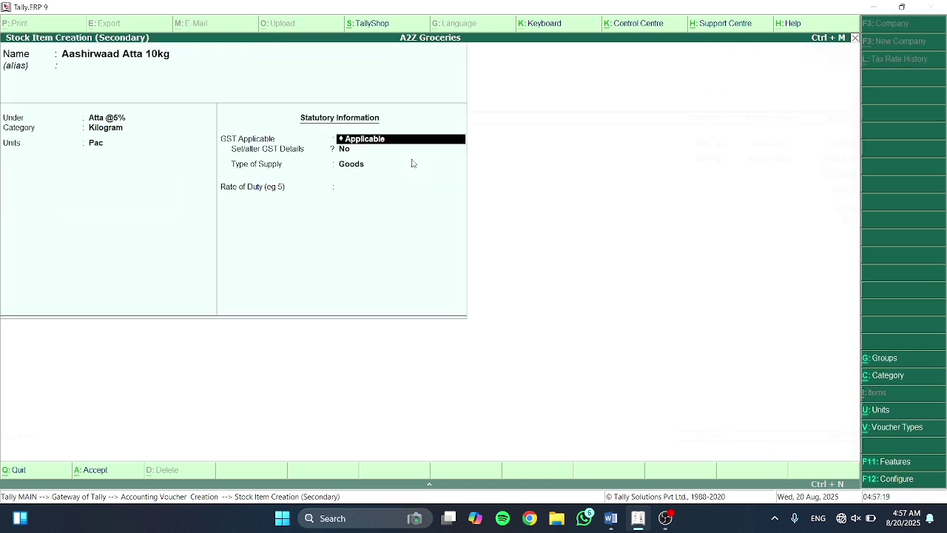
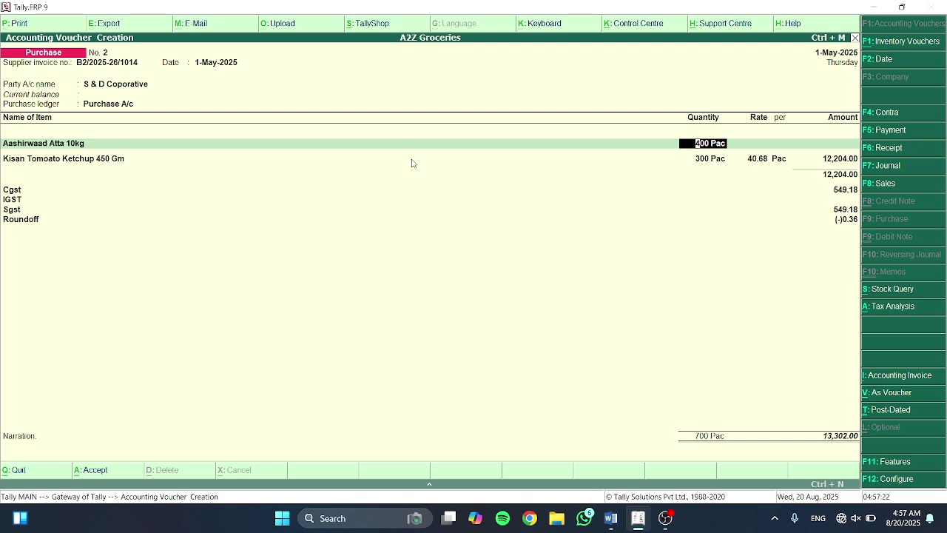
# Enter the atta's quantity as 50 Pac and its rate as 370.68 from the Word invoice
pyautogui.hotkey('alt', 'Tab')
pyautogui.hotkey('alt', 'Tab')
pyautogui.write('50')
pyautogui.press('Return')
pyautogui.hotkey('alt', 'Tab')
pyautogui.doubleClick(413, 162)
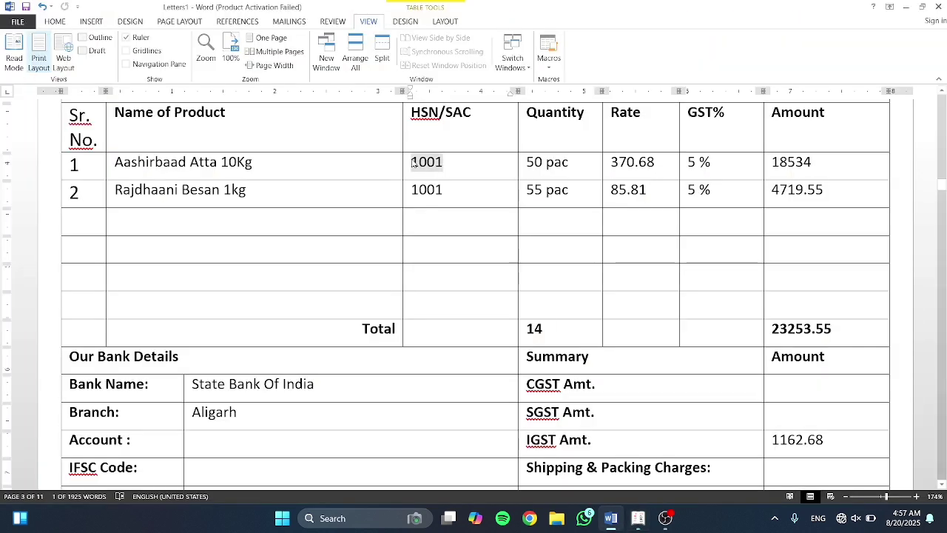
pyautogui.doubleClick(611, 163)
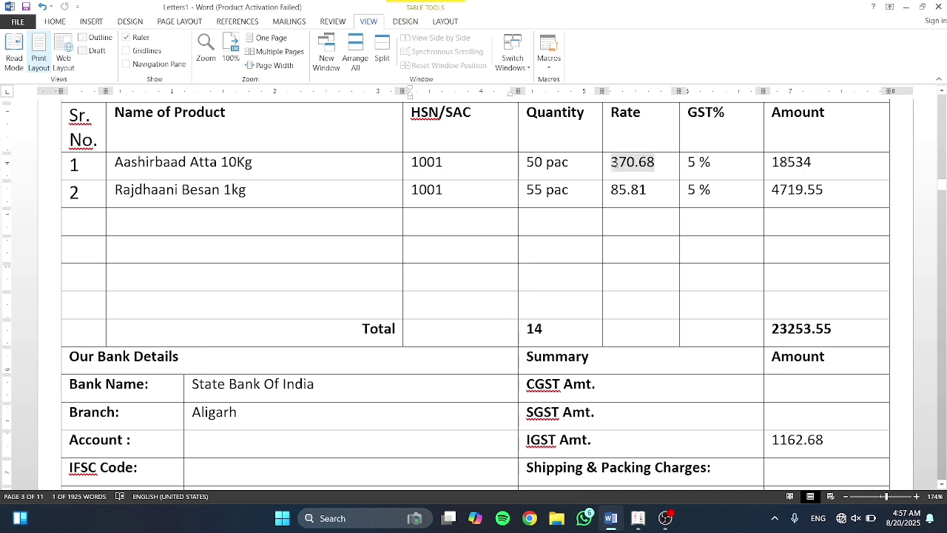
pyautogui.hotkey('alt', 'Tab')
pyautogui.write('370.68')
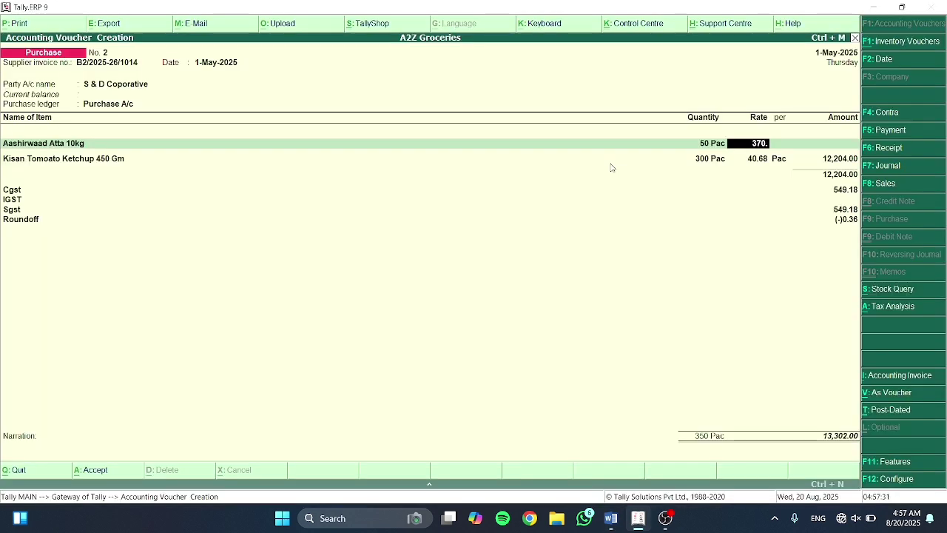
pyautogui.press('Return')
pyautogui.press('Return')
pyautogui.press('Return')
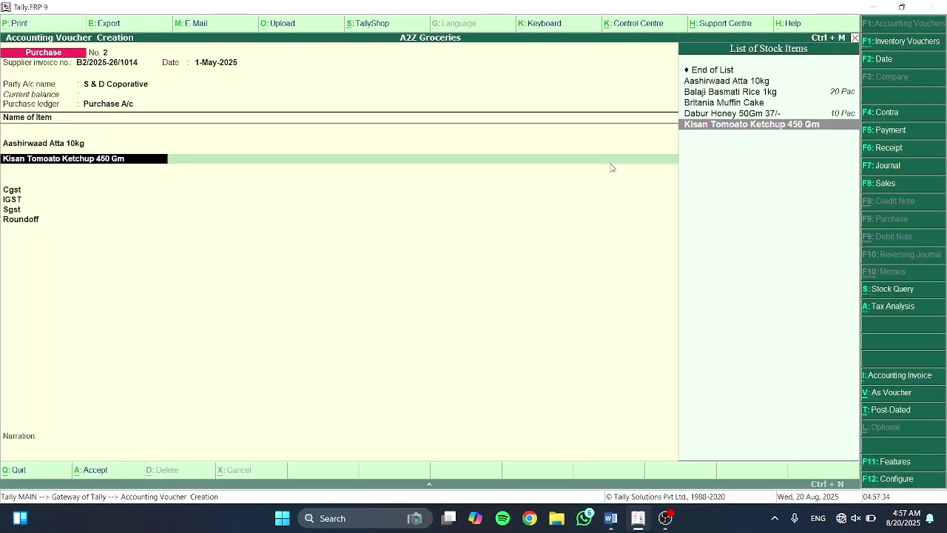
# Create the second line's stock item as Rajdhani Besan 1 Kg, checking the product name and pack size on the Word invoice
pyautogui.hotkey('alt', 'Tab')
pyautogui.hotkey('alt', 'Tab')
pyautogui.hotkey('alt', 'c')
pyautogui.write('Ra')
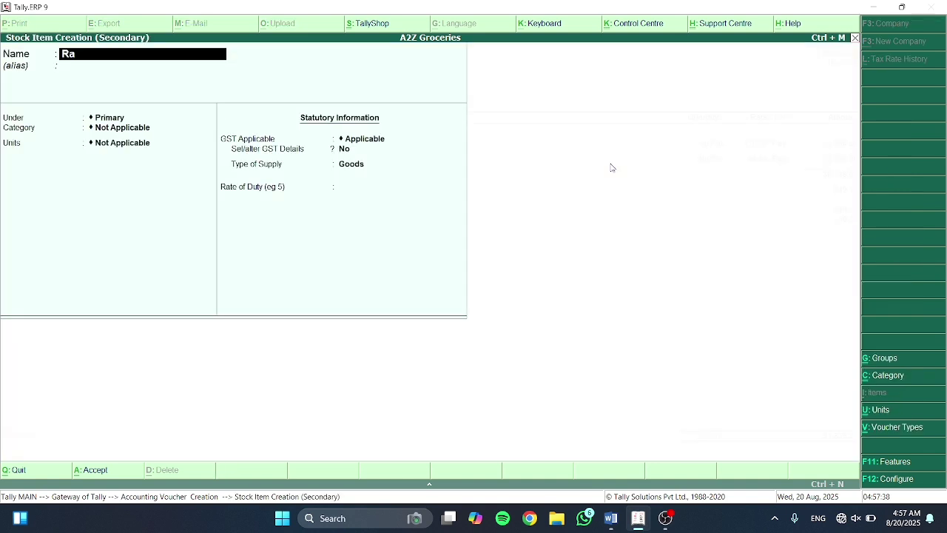
pyautogui.write('jdhaani Besan')
pyautogui.hotkey('alt', 'Tab')
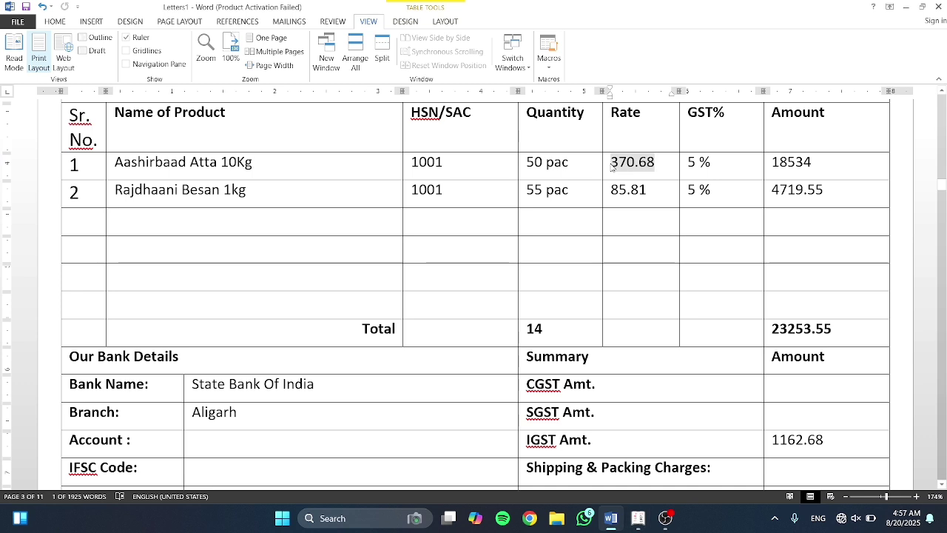
pyautogui.hotkey('alt', 'Tab')
pyautogui.write('1 Kg')
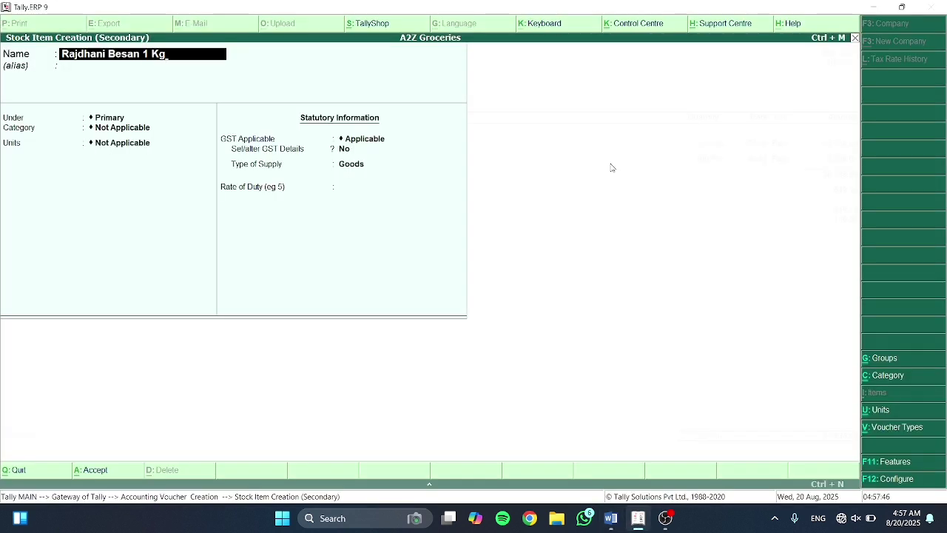
pyautogui.press('Return')
# Create a stock group Besan @5% under Primary for the item, with quantities added and GST details enabled
pyautogui.hotkey('alt', 'c')
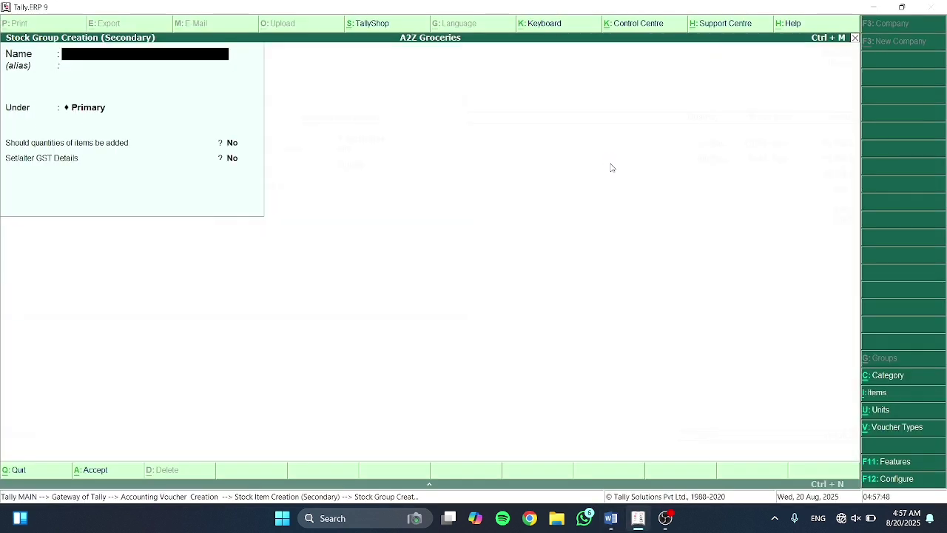
pyautogui.write('Besan @5%')
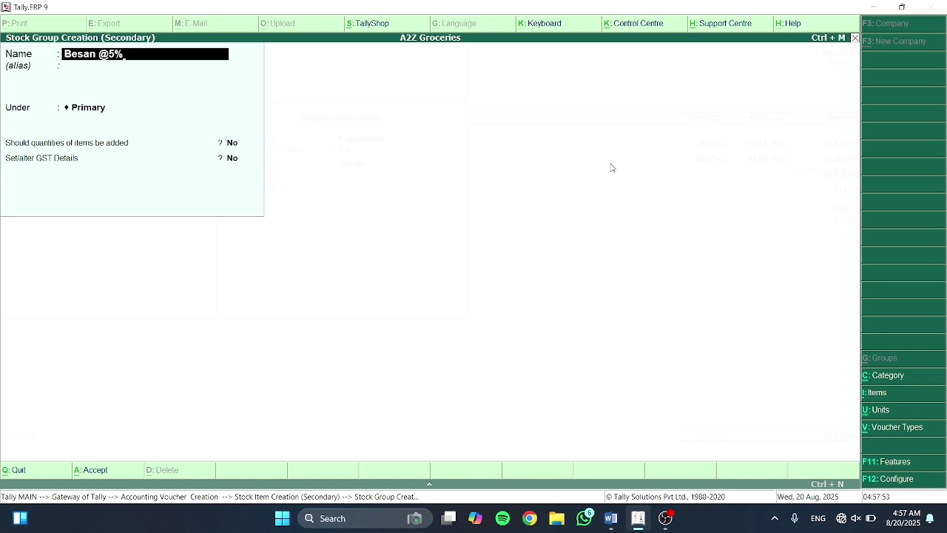
pyautogui.press('Return')
pyautogui.press('Return')
pyautogui.write('yy')
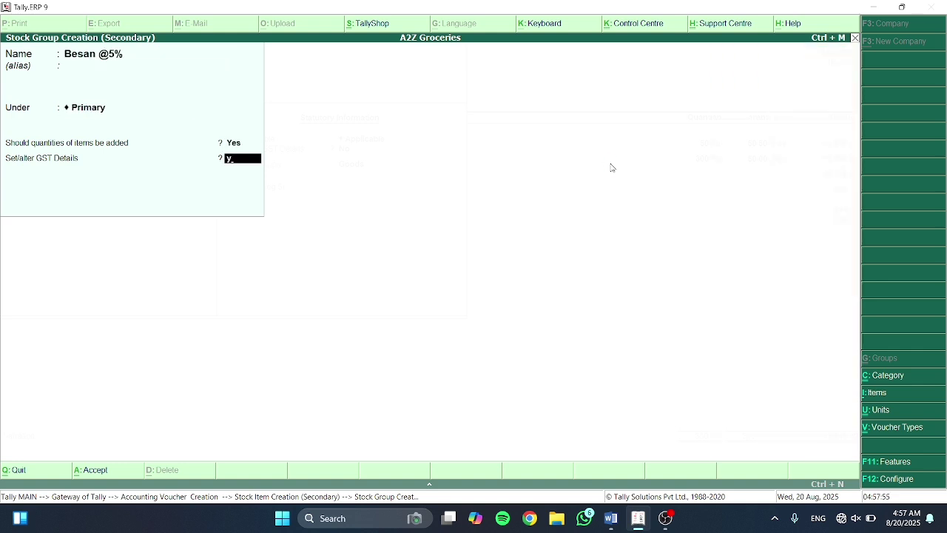
pyautogui.press('Return')
pyautogui.press('Return')
# Check the besan's HSN code on the Word invoice and enter 1001 in the group's HSN/SAC description
pyautogui.hotkey('alt', 'Tab')
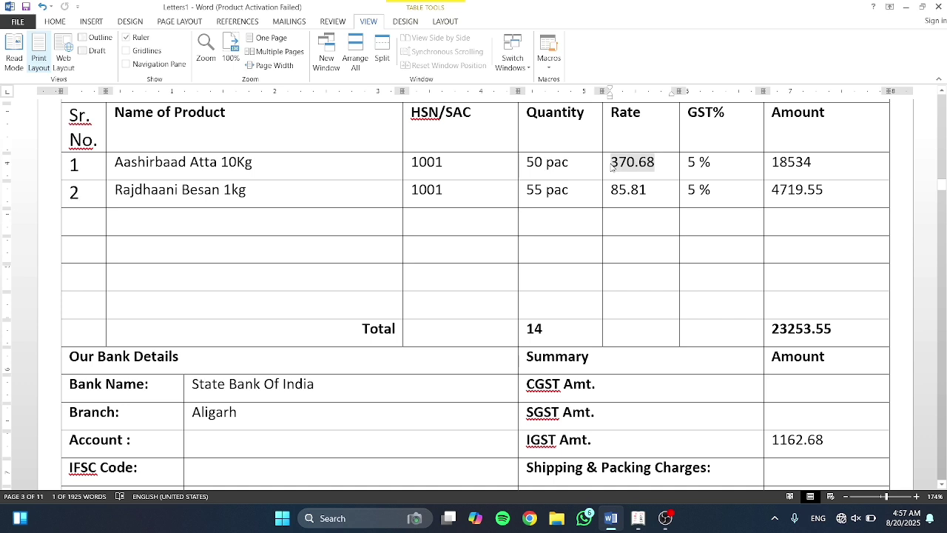
pyautogui.hotkey('alt', 'Tab')
pyautogui.write('1001')
pyautogui.press('Return')
pyautogui.press('Return')
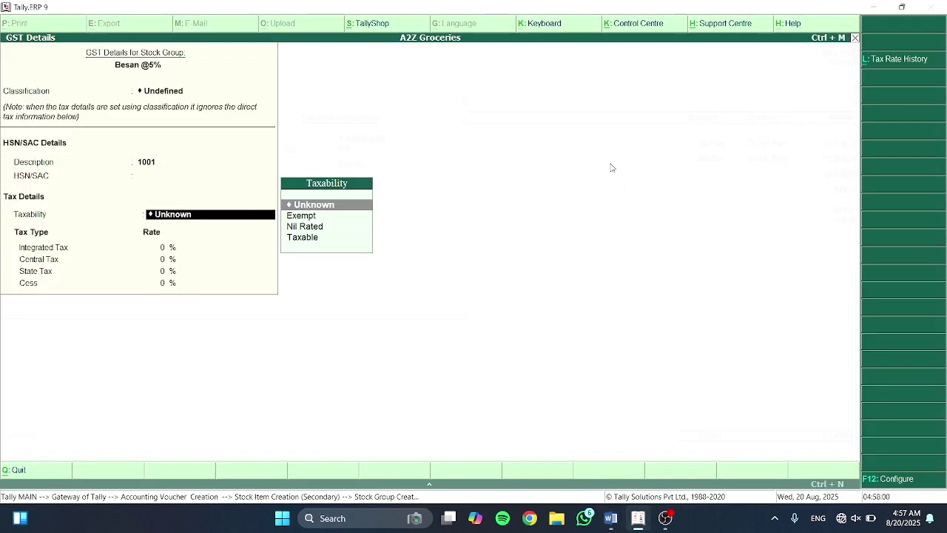
# Set the Besan @5% group's taxability to Taxable with 5% integrated tax, and accept the group
pyautogui.press('Down')
pyautogui.press('Down')
pyautogui.press('Down')
pyautogui.press('Return')
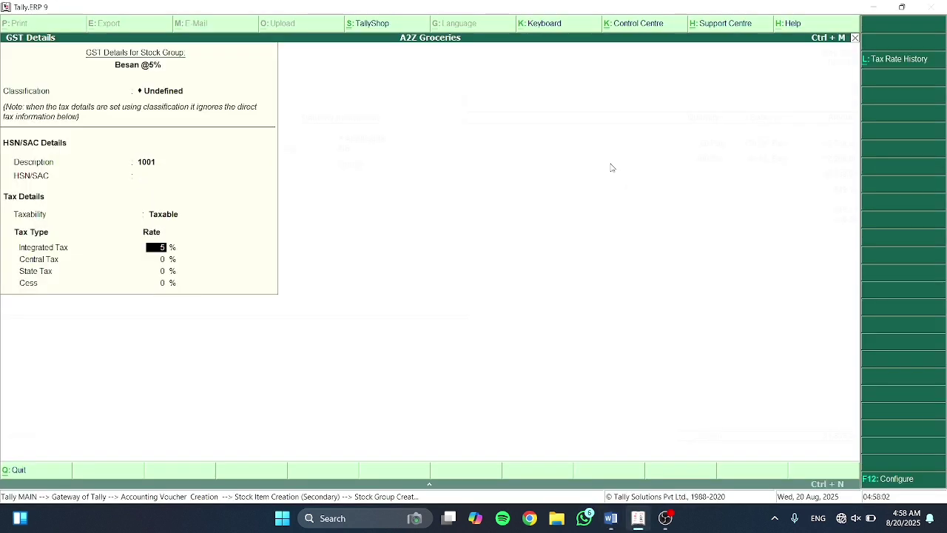
pyautogui.write('5')
pyautogui.press('Return')
pyautogui.press('Return')
pyautogui.press('Return')
pyautogui.press('Return')
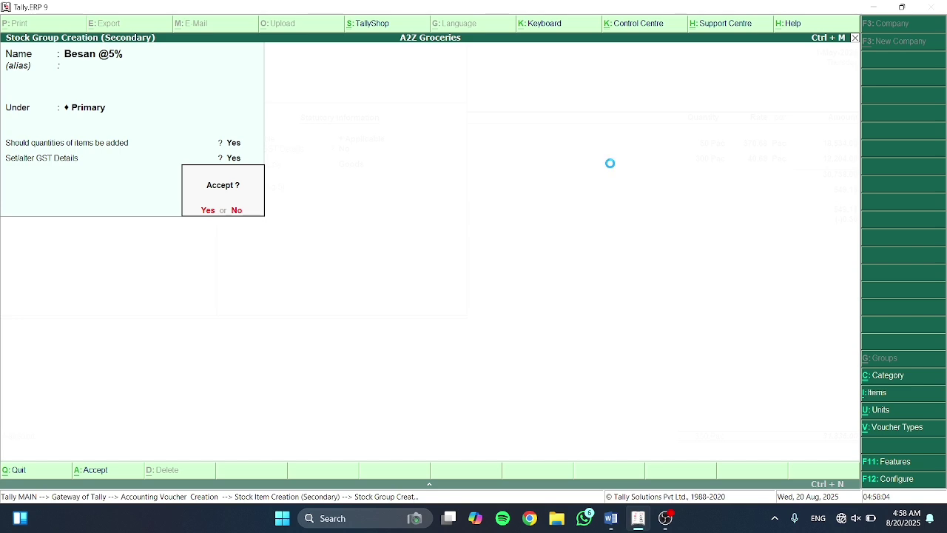
# Accept the Besan @5% group, set the besan item's category to Kilogram and its unit to Pac, and save it
pyautogui.press('Return')
pyautogui.press('Down')
pyautogui.press('Down')
pyautogui.press('Return')
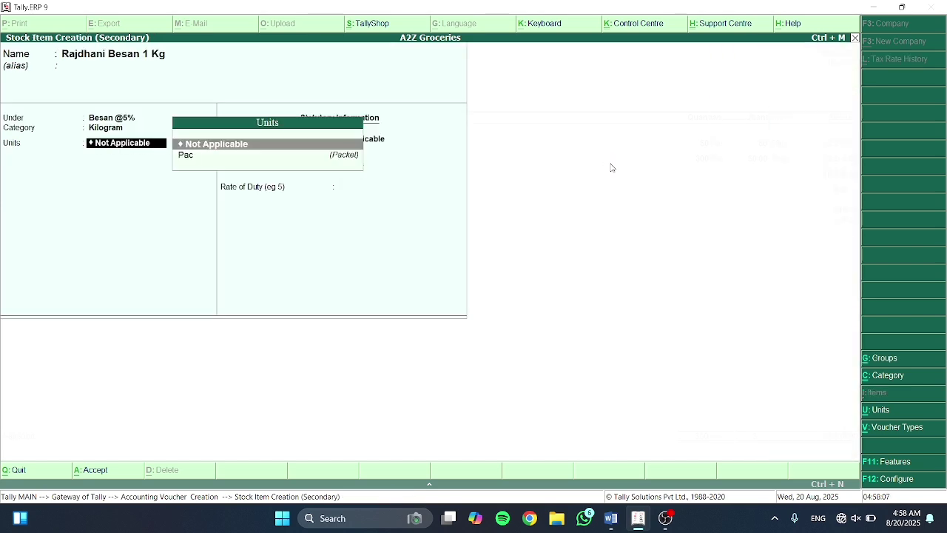
pyautogui.press('Down')
pyautogui.press('Return')
pyautogui.hotkey('ctrl', 'a')
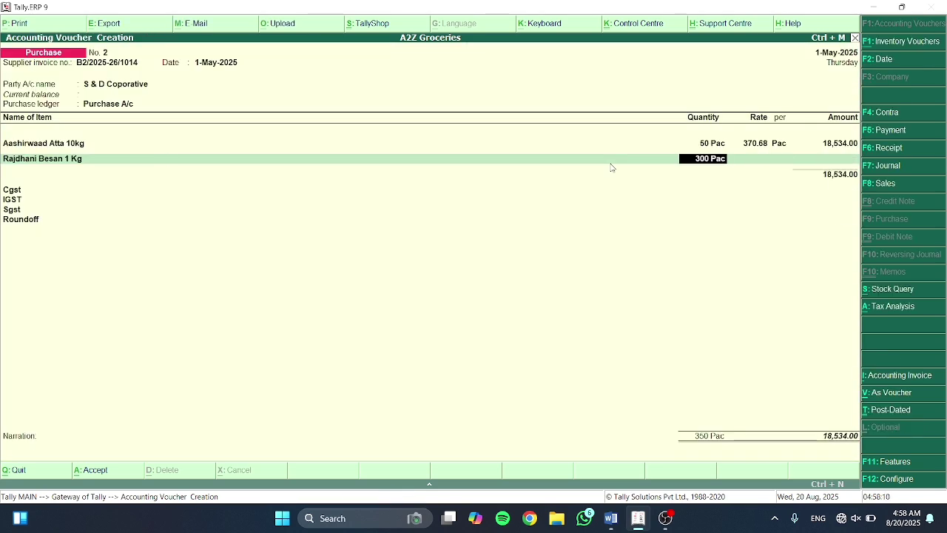
# Check the besan line on the Word invoice and enter its quantity as 55 Pac at a rate of 85.81
pyautogui.hotkey('alt', 'Tab')
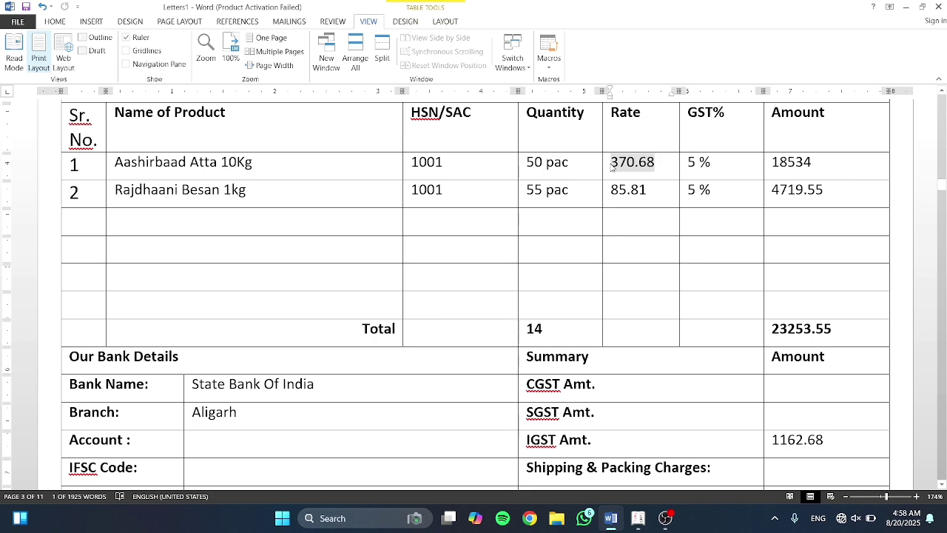
pyautogui.hotkey('alt', 'Tab')
pyautogui.press('Return')
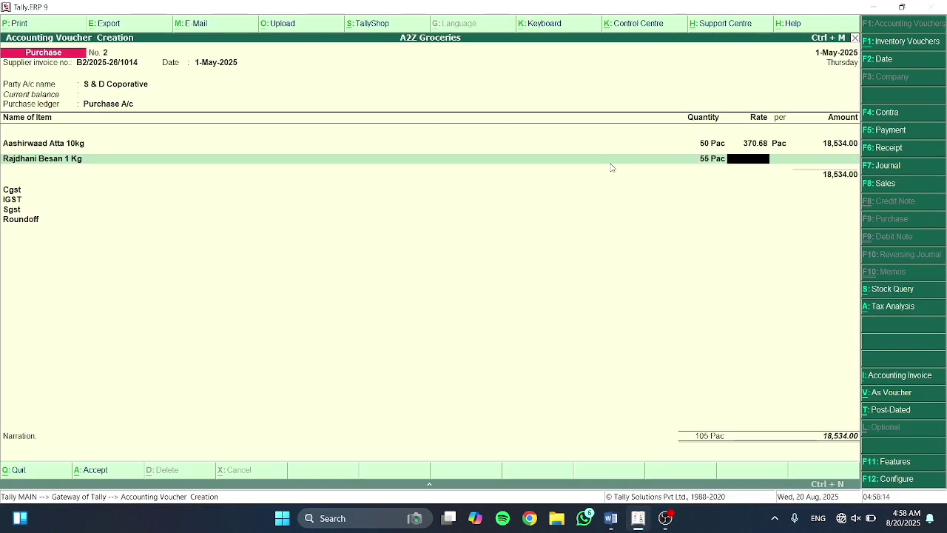
pyautogui.hotkey('alt', 'Tab')
pyautogui.hotkey('alt', 'Tab')
pyautogui.write('86.')
pyautogui.write('81')
pyautogui.press('Return')
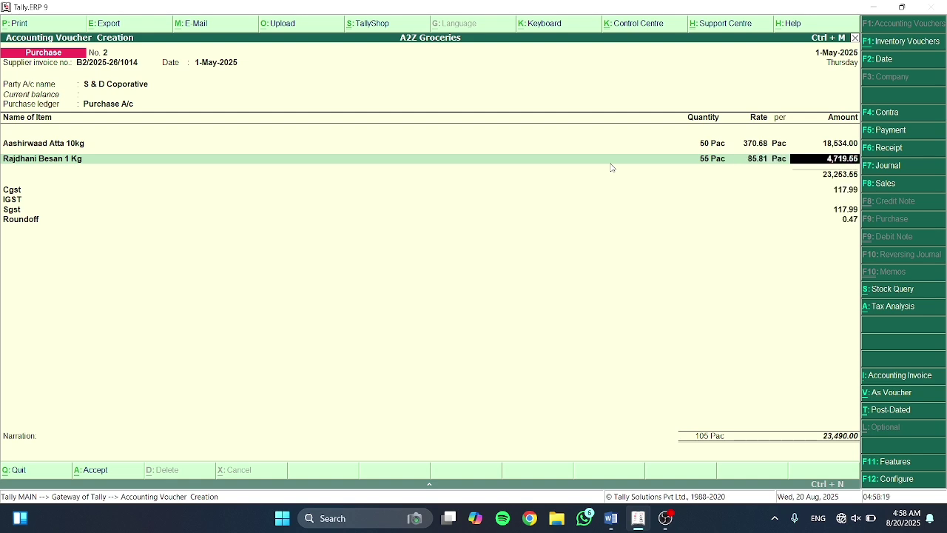
# Compare the voucher's subtotal, CGST, SGST, round-off and total amount with the summary on the Word invoice
pyautogui.hotkey('alt', 'Tab')
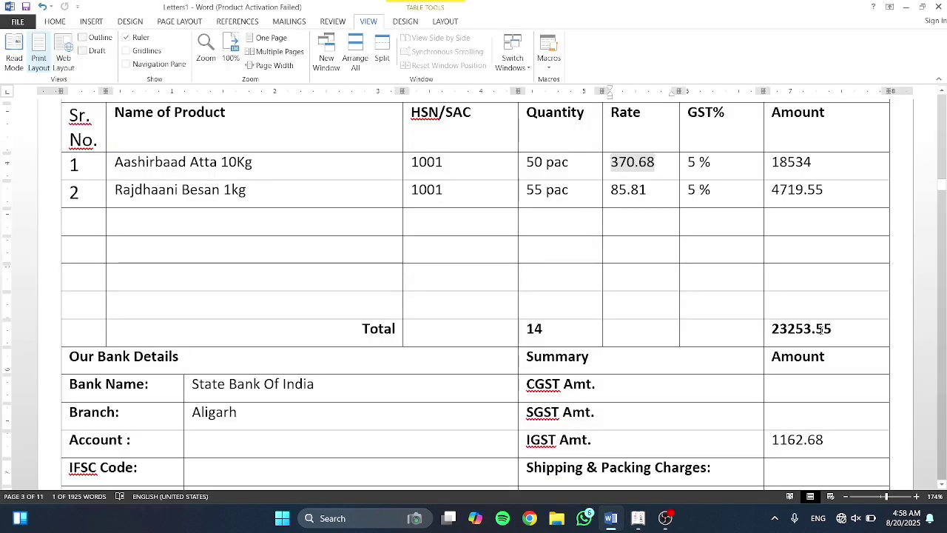
pyautogui.hotkey('alt', 'Tab')
pyautogui.hotkey('alt', 'Tab')
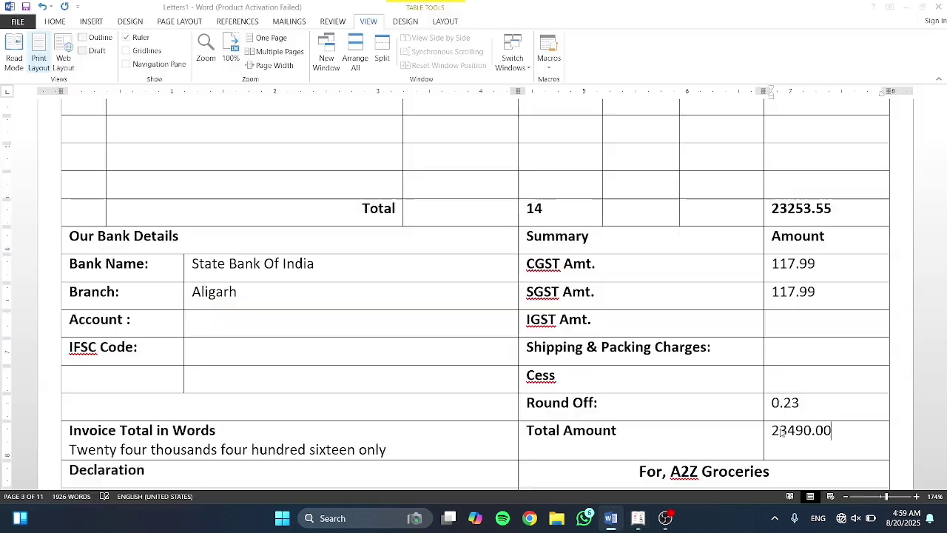
pyautogui.hotkey('alt', 'Tab')
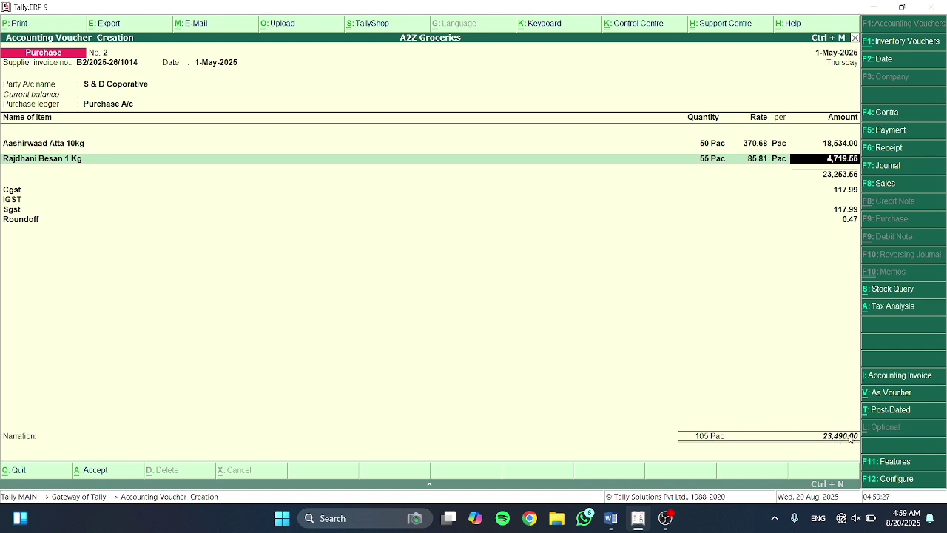
pyautogui.hotkey('alt', 'Tab')
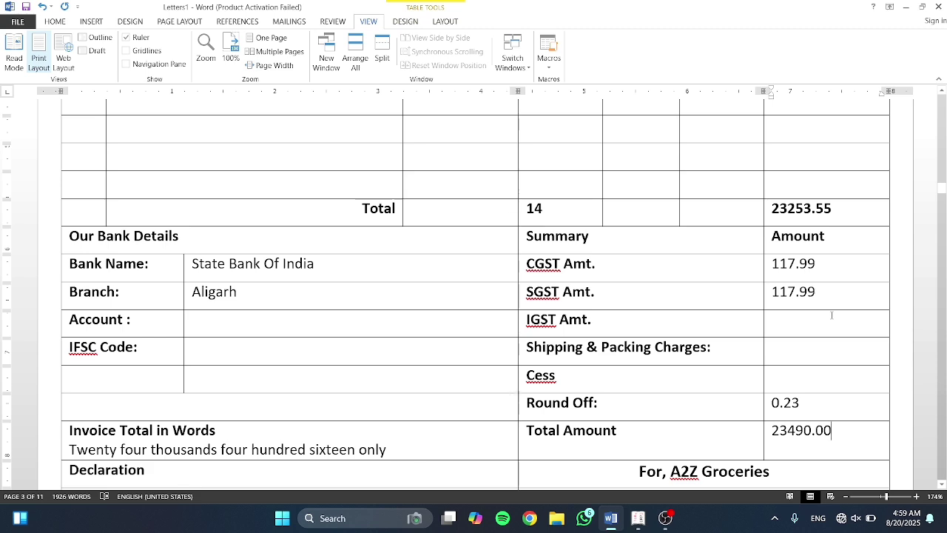
pyautogui.hotkey('alt', 'Tab')
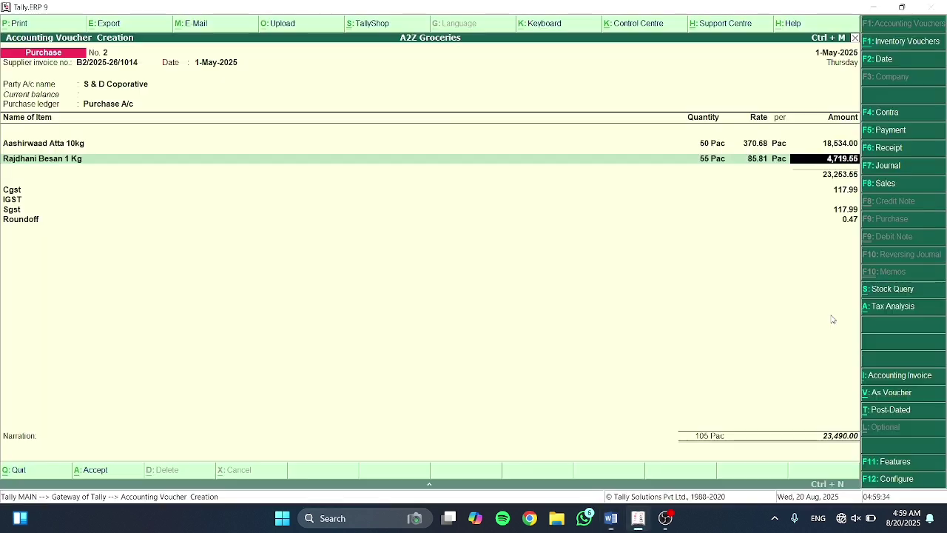
pyautogui.hotkey('alt', 'Tab')
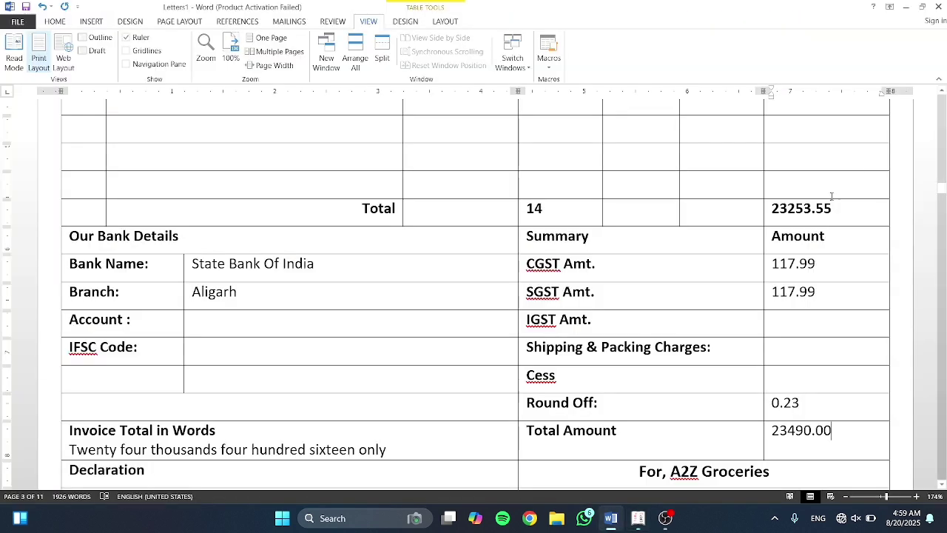
pyautogui.hotkey('alt', 'Tab')
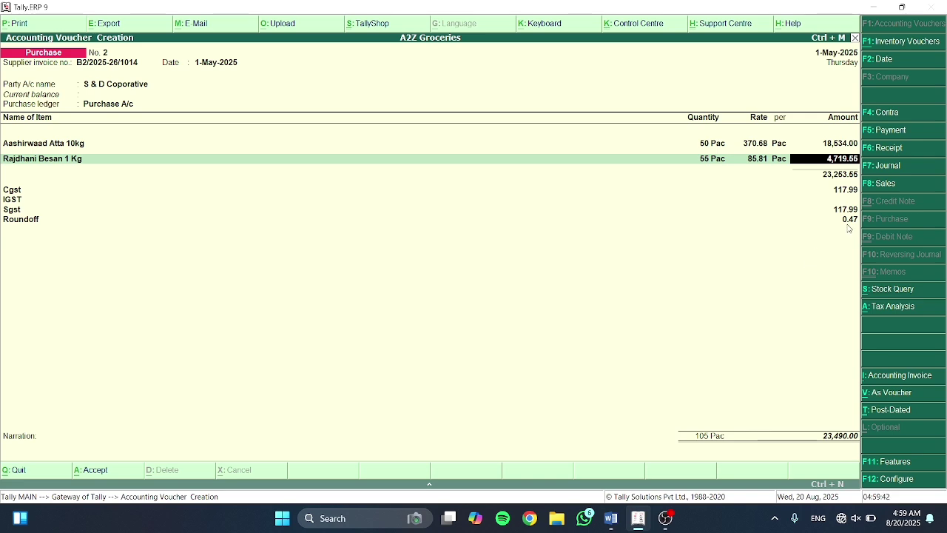
pyautogui.hotkey('alt', 'Tab')
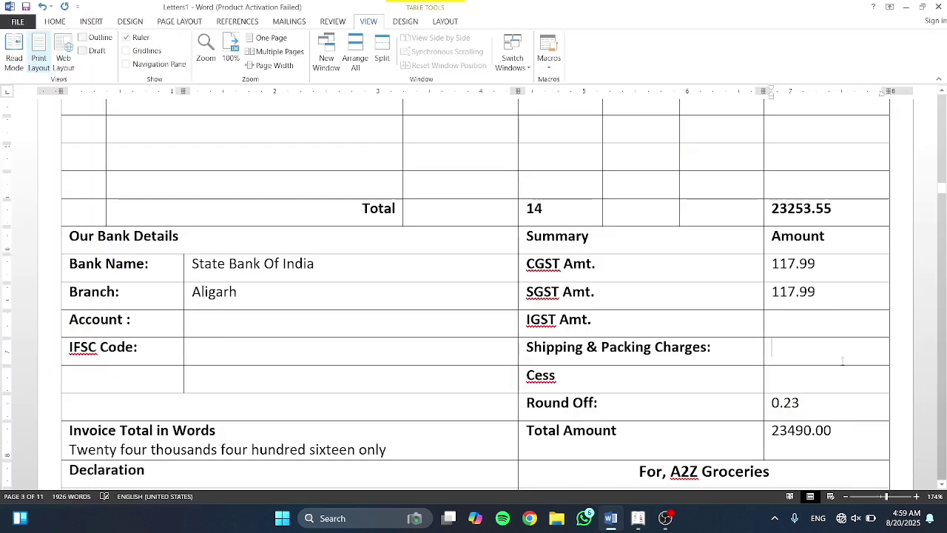
# Review the Word invoice's item lines and header details against the purchase voucher
pyautogui.scroll(-2, 842, 360)
pyautogui.scroll(10, 842, 361)
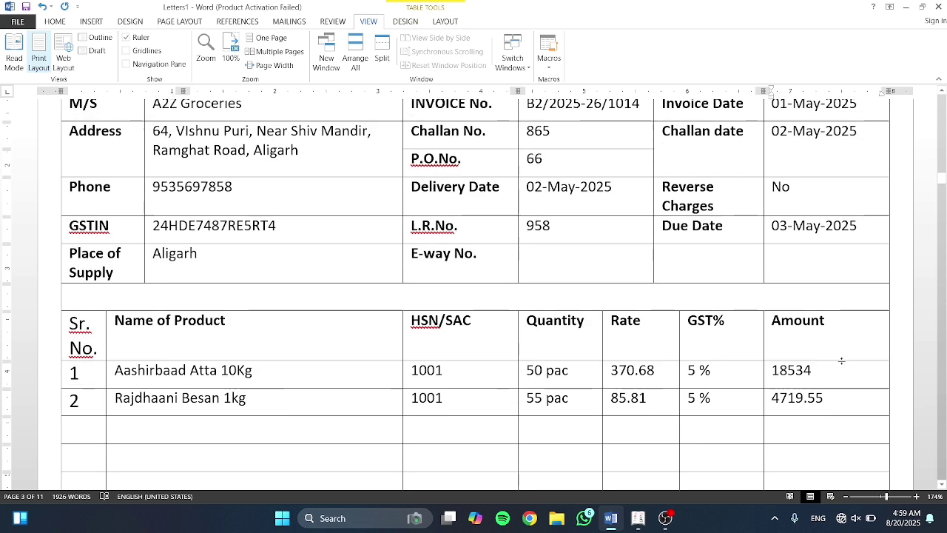
pyautogui.scroll(3, 842, 360)
pyautogui.hotkey('alt', 'Tab')
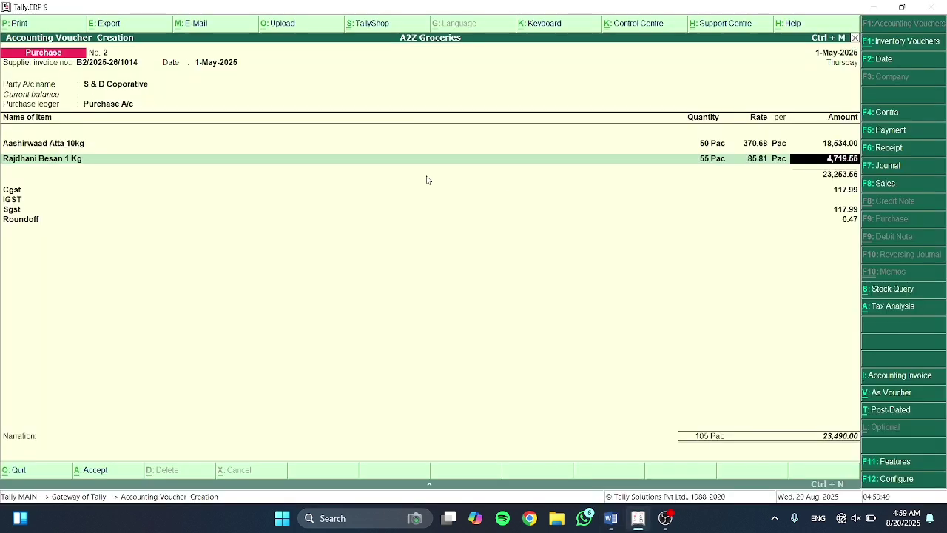
pyautogui.hotkey('alt', 'Tab')
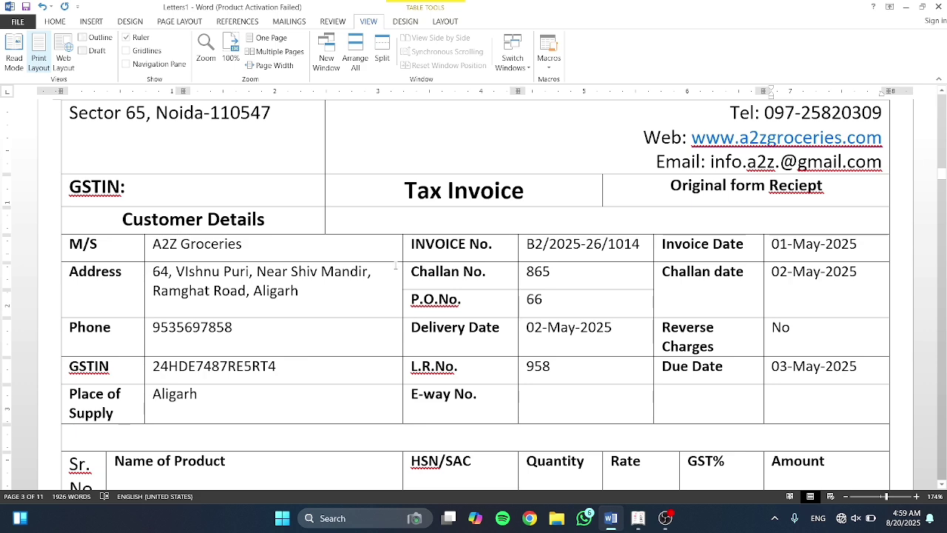
pyautogui.scroll(4, 395, 265)
pyautogui.hotkey('alt', 'Tab')
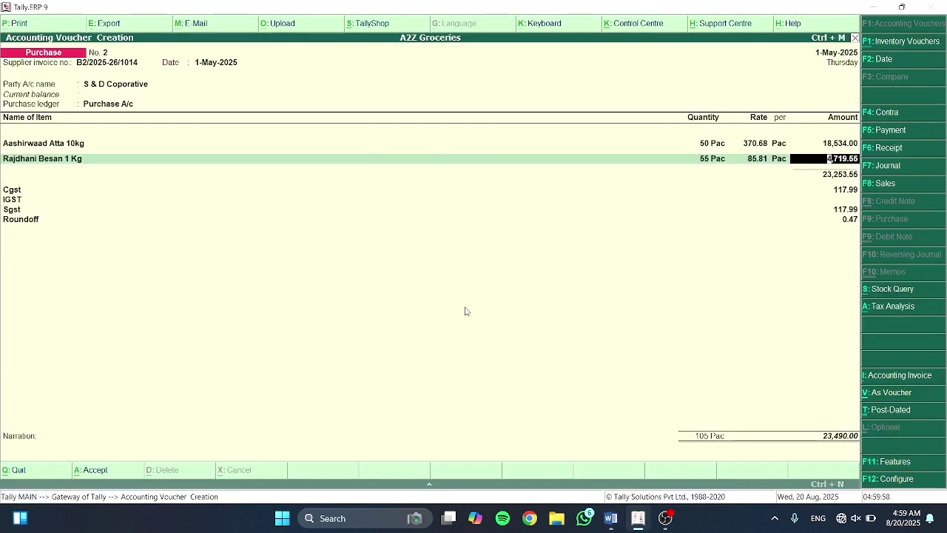
# Accept the besan amount and the Cgst, IGST, Sgst and Roundoff ledger lines, proceeding to the narration
pyautogui.press('Return')
pyautogui.press('Return')
pyautogui.press('Return')
pyautogui.press('Return')
pyautogui.press('Return')
pyautogui.press('Return')
pyautogui.press('Return')
pyautogui.press('Return')
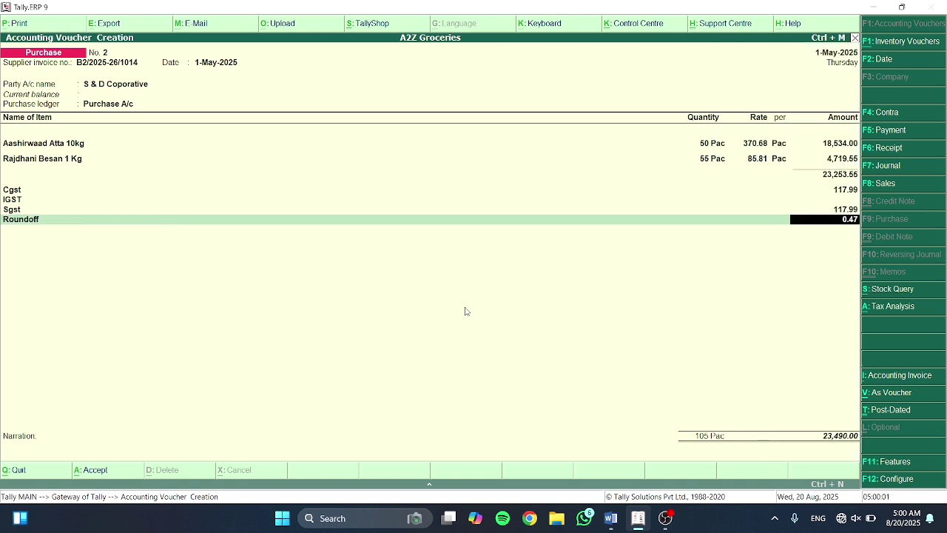
pyautogui.press('Return')
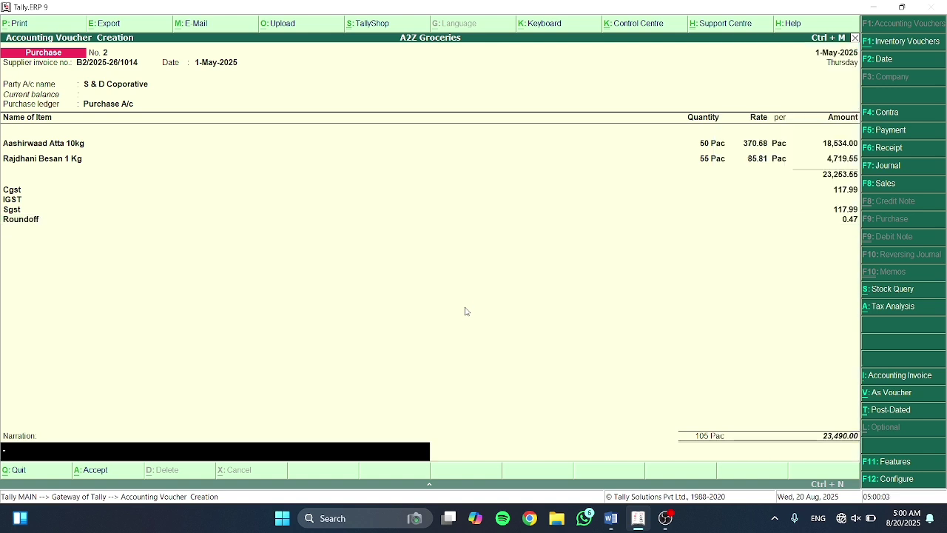
# Enter "INVOICE NO.:" followed by the supplier's invoice number as the narration and save the purchase voucher
pyautogui.write('INVOICW')
pyautogui.press('BackSpace')
pyautogui.write('E NO.: B@/2025')
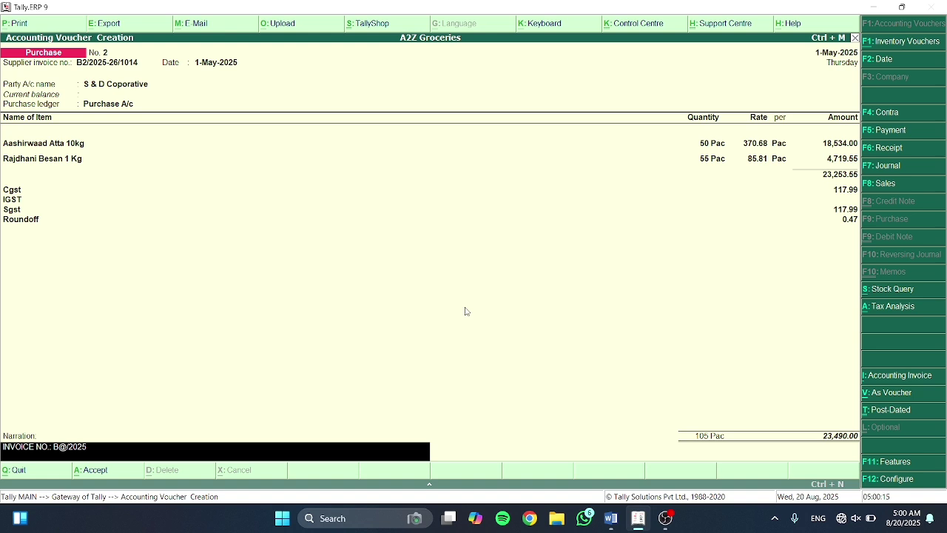
pyautogui.write('-26')
pyautogui.press('BackSpace')
pyautogui.write('1014')
pyautogui.press('Return')
pyautogui.press('Return')
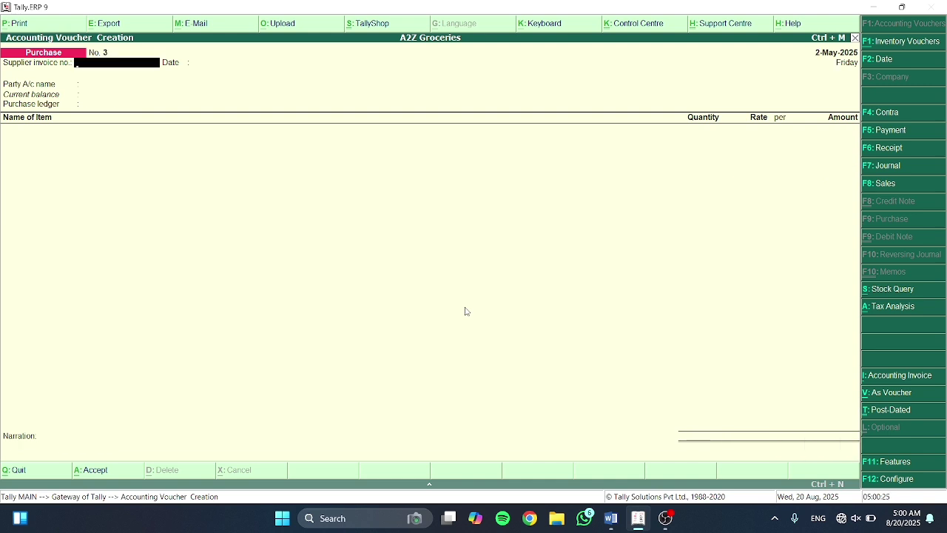
# Leave the blank new voucher and open the Day Book report
pyautogui.press('Escape')
pyautogui.press('y')
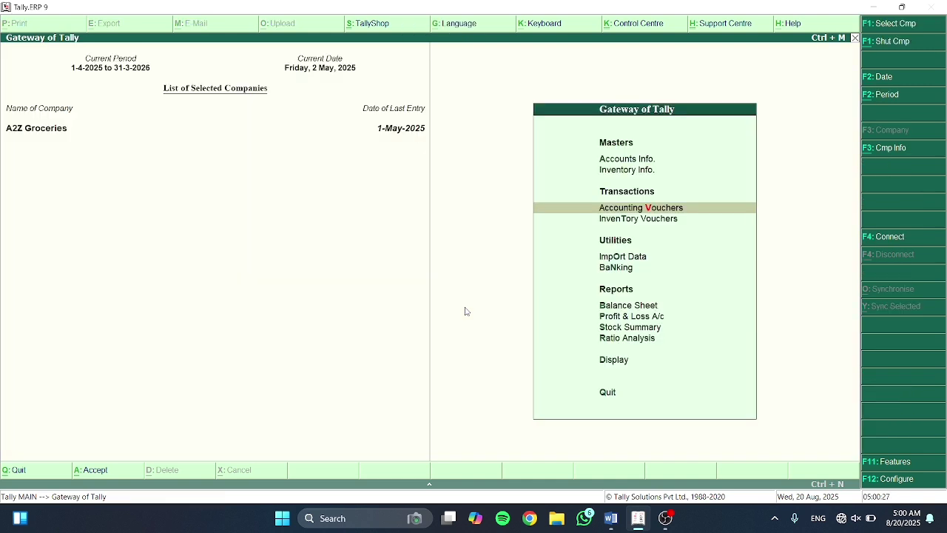
pyautogui.press('Down')
pyautogui.press('Down')
pyautogui.press('Down')
pyautogui.press('Down')
pyautogui.press('Down')
pyautogui.press('Down')
pyautogui.press('Down')
pyautogui.press('Down')
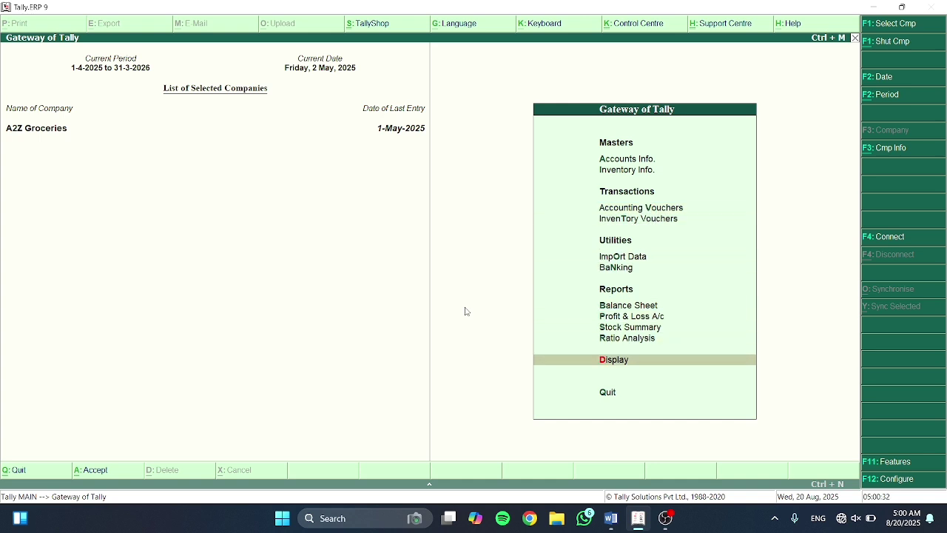
pyautogui.press('Return')
pyautogui.press('Down')
pyautogui.press('Return')
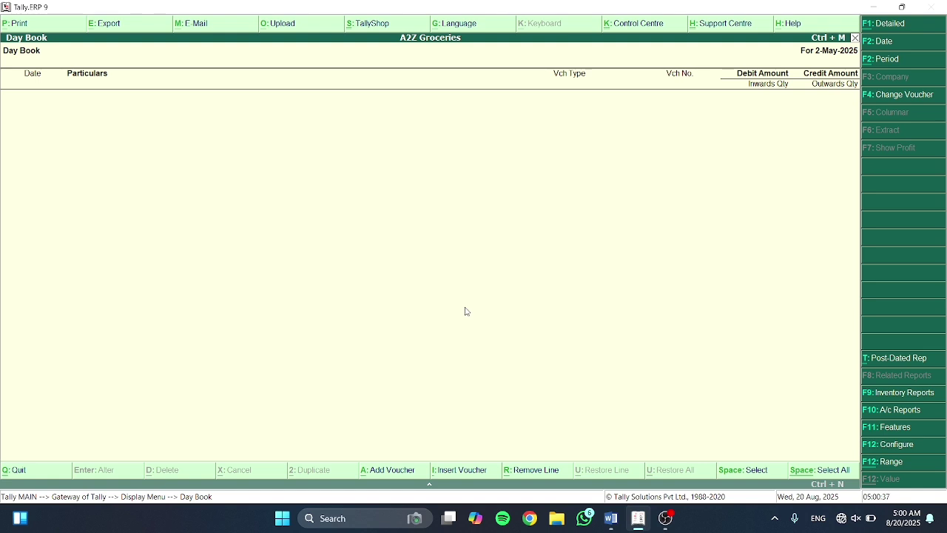
# Set the Day Book period to start from 1-4-2025, keeping the end date 2-5-2025
pyautogui.hotkey('alt', 'F2')
pyautogui.write('1-4-2025')
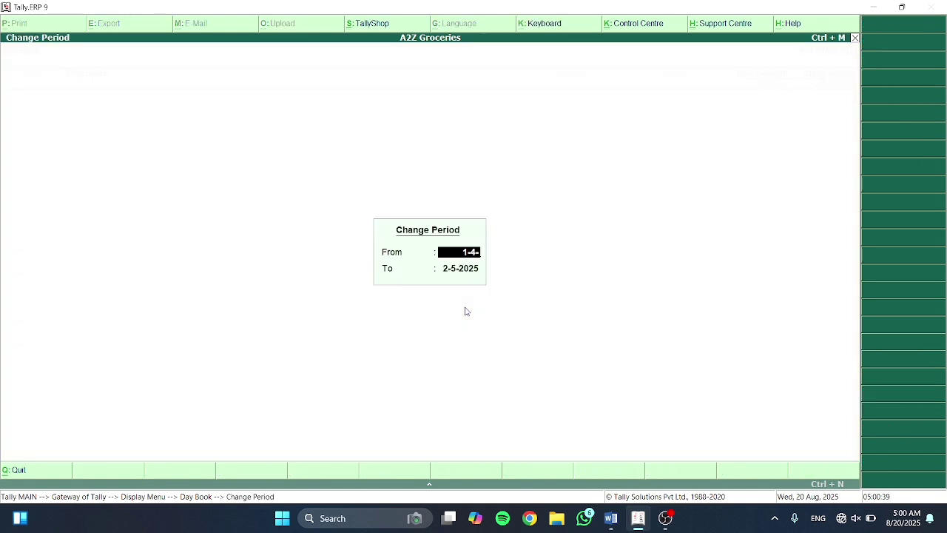
pyautogui.press('Return')
pyautogui.press('Return')
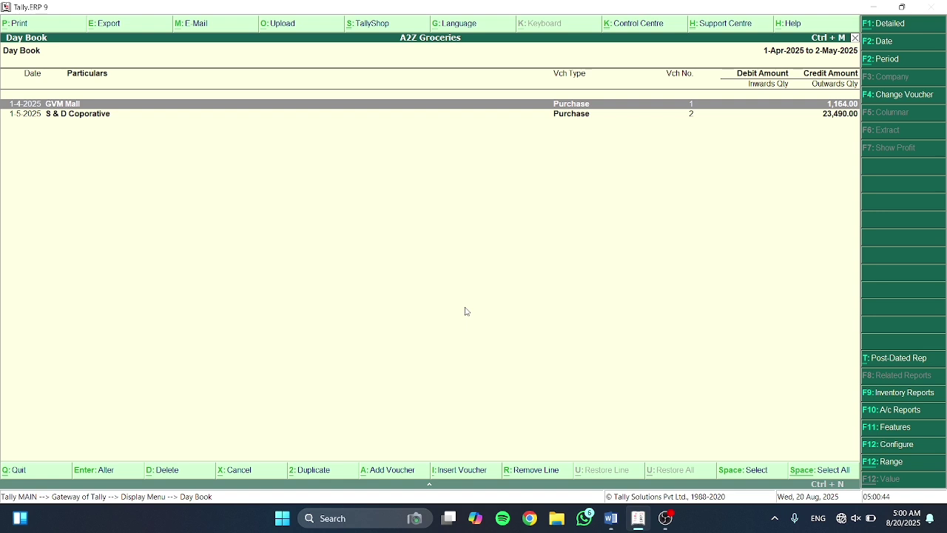
# Open the GVM Mall purchase voucher and edit its export settings, keeping the PDF format and the default export location
pyautogui.press('Return')
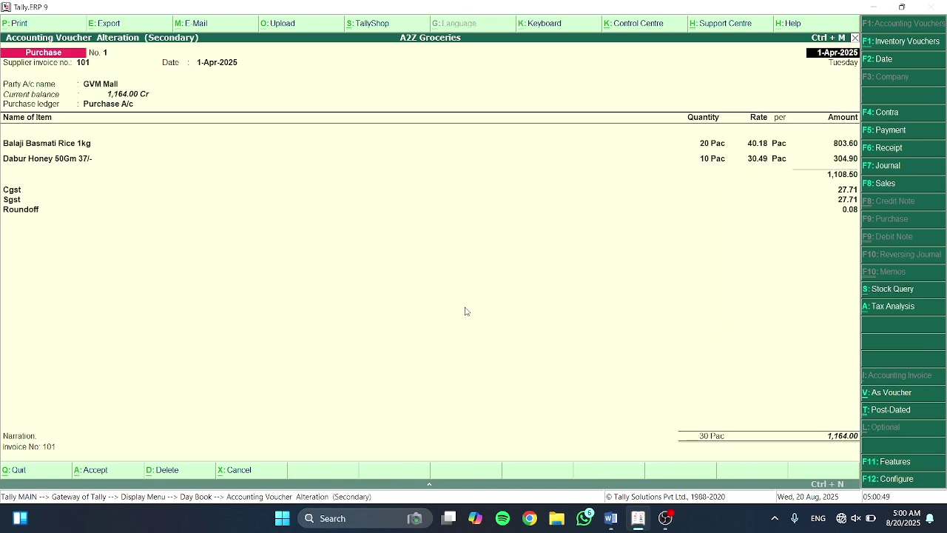
pyautogui.hotkey('alt', 'e')
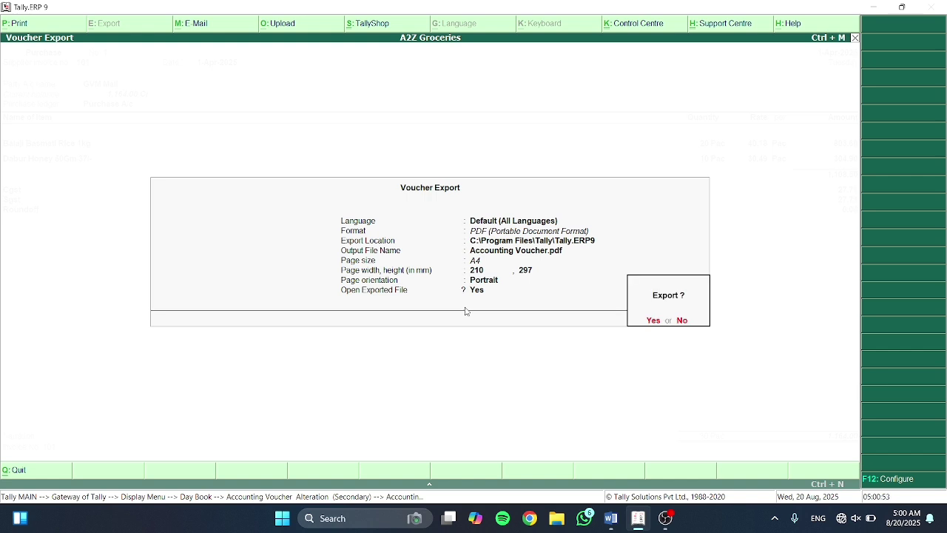
pyautogui.press('n')
pyautogui.press('Return')
pyautogui.press('Return')
pyautogui.press('Return')
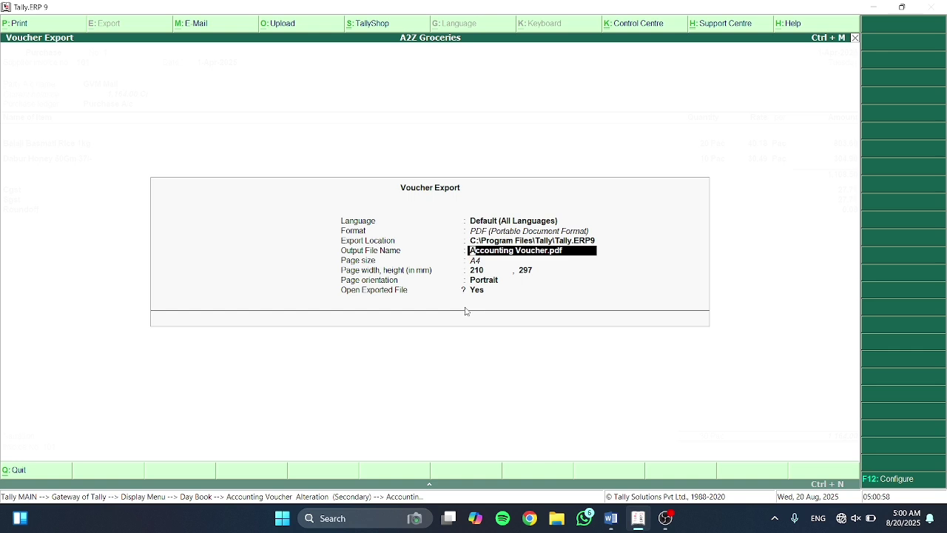
# Name the output file INOVICE NO 101 GVM MALL, keep the A4 portrait page settings, and export the voucher
pyautogui.write('INOVICE')
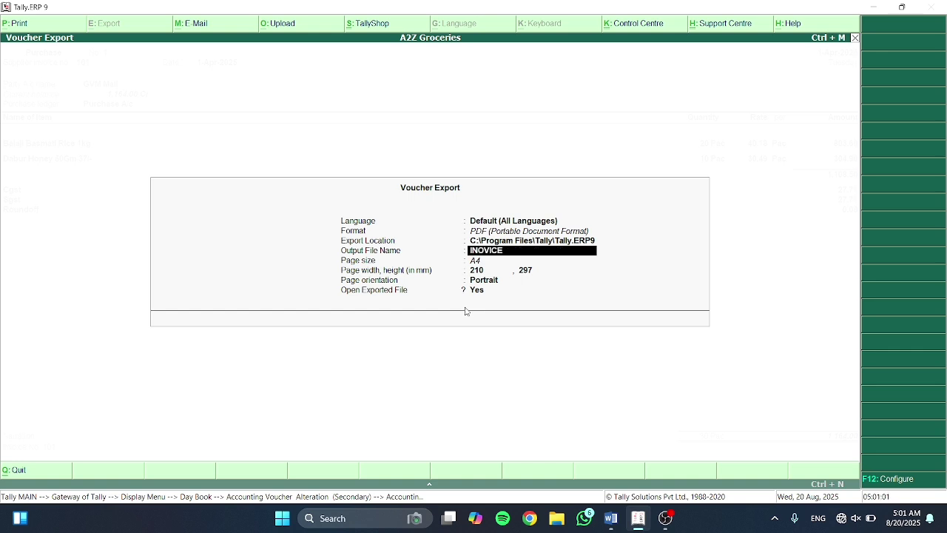
pyautogui.write(' NO 101 GVM MALL')
pyautogui.press('Return')
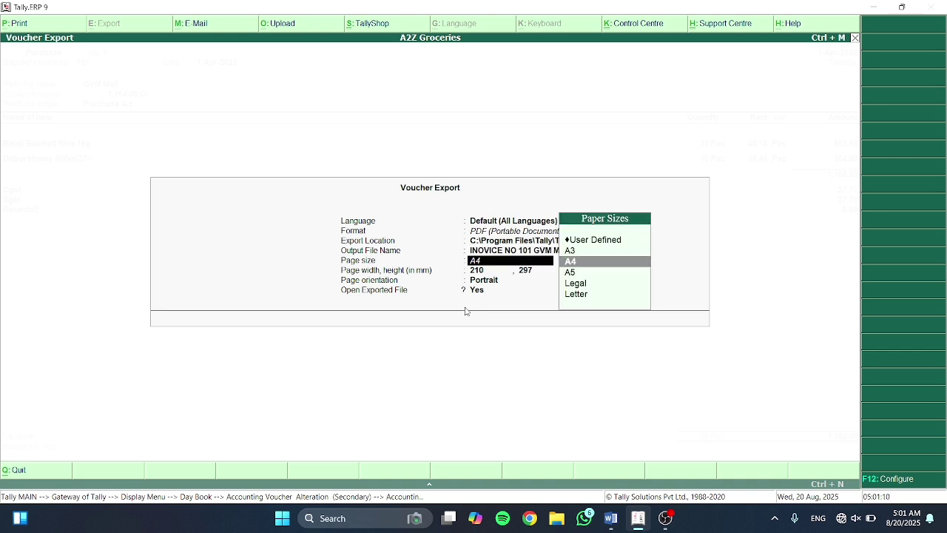
pyautogui.press('Return')
pyautogui.press('Return')
pyautogui.press('Return')
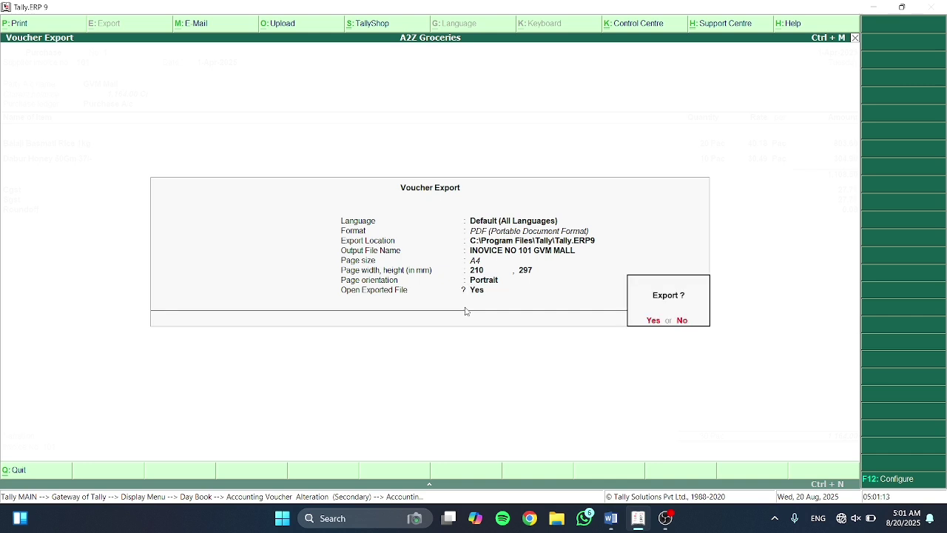
pyautogui.press('Return')
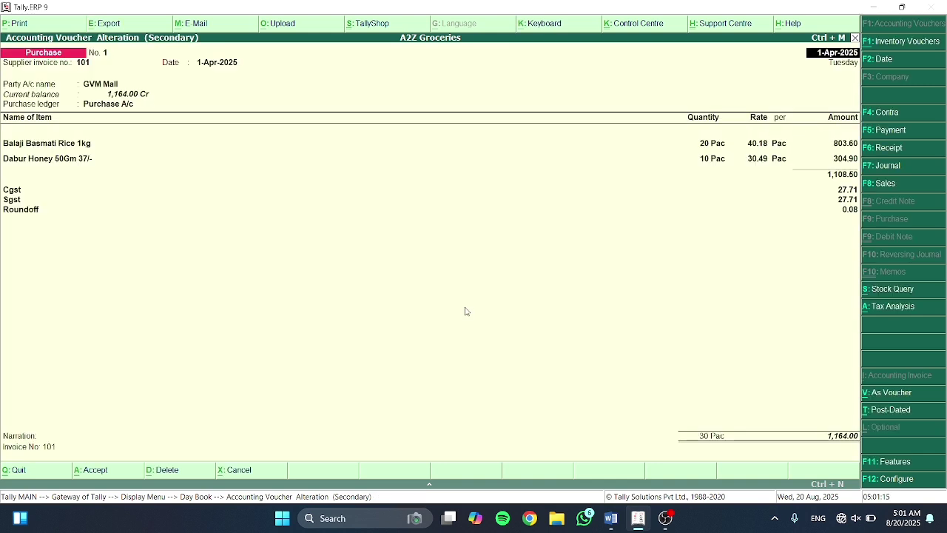
# Switch to File Explorer and open the export folder Program Files\Tally\Tally.ERP9 on Local Disk (C:)
pyautogui.click(555, 521)
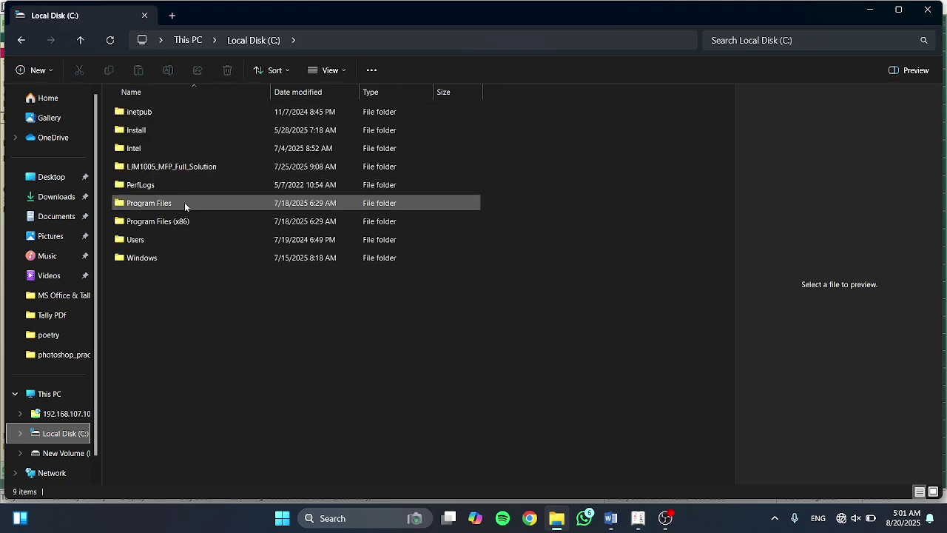
pyautogui.click(184, 202)
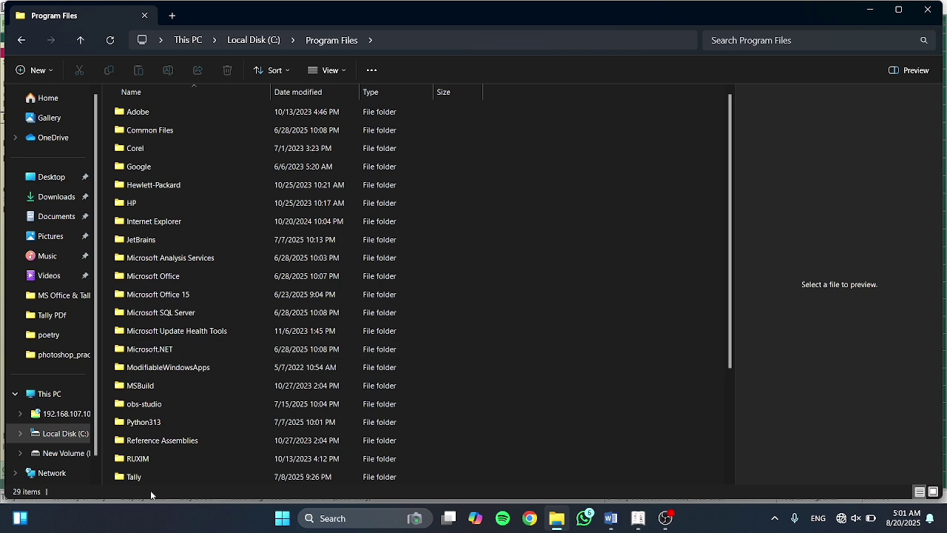
pyautogui.doubleClick(169, 482)
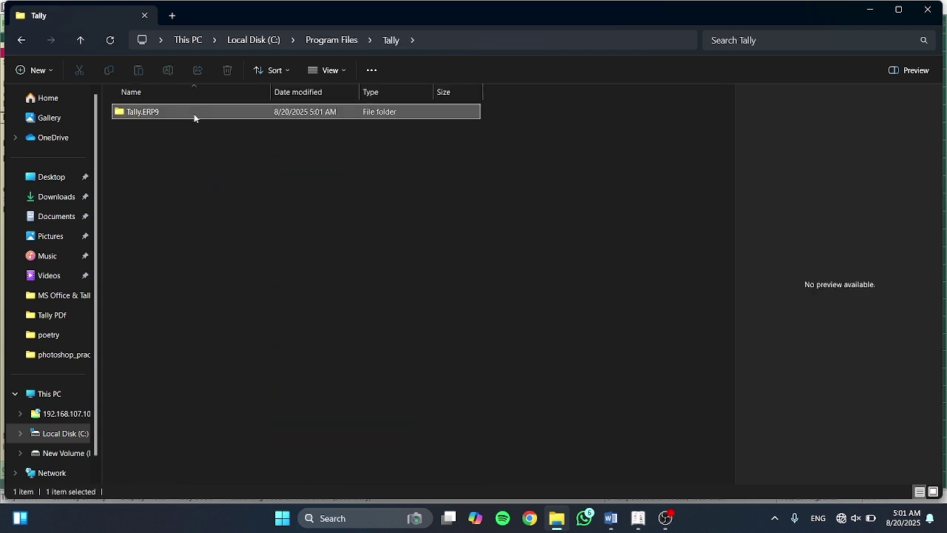
pyautogui.doubleClick(194, 113)
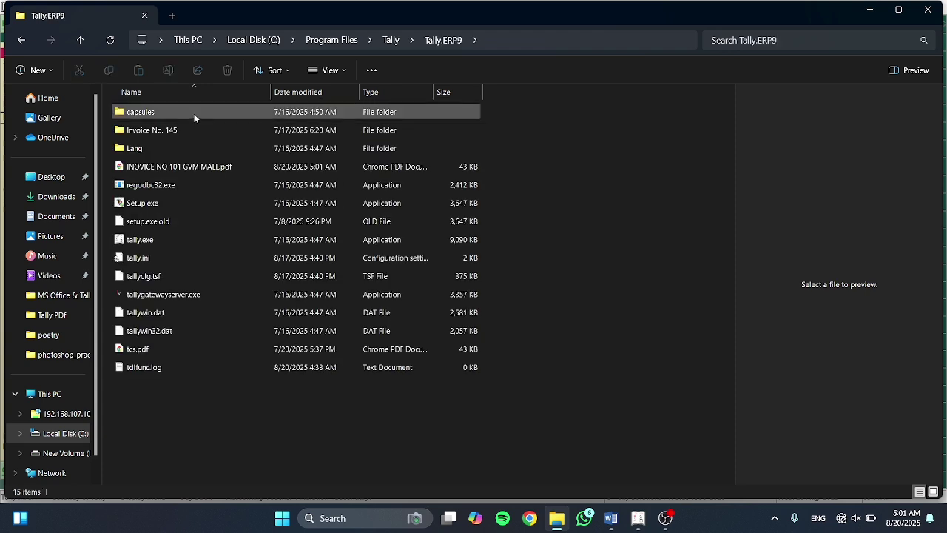
# Open INOVICE NO 101 GVM MALL.pdf and review the whole invoice, including its totals and the consignee's tax and state details
pyautogui.click(183, 169)
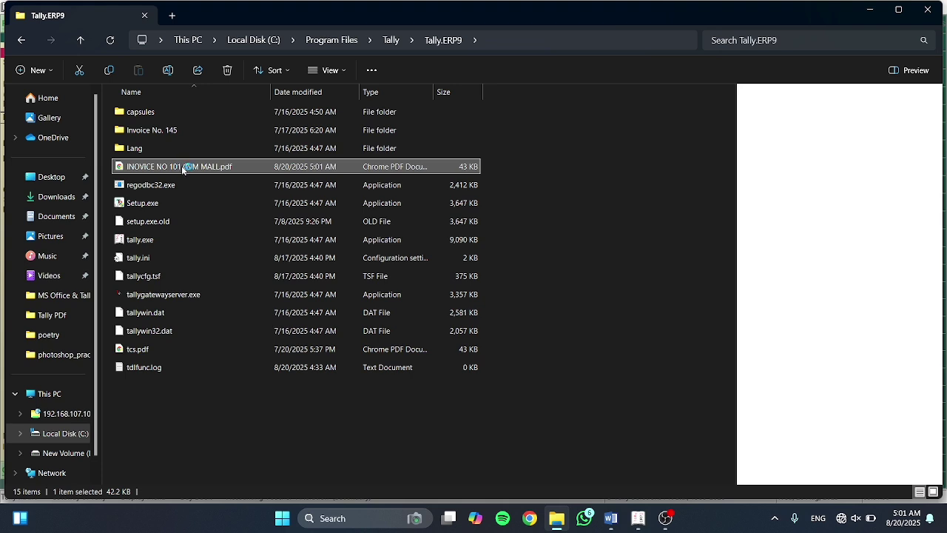
pyautogui.doubleClick(183, 168)
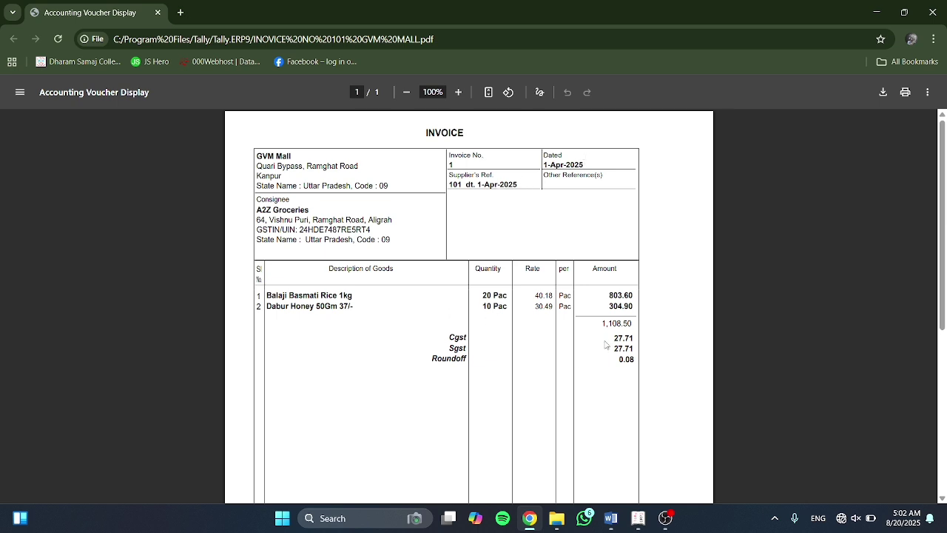
pyautogui.scroll(-3, 611, 353)
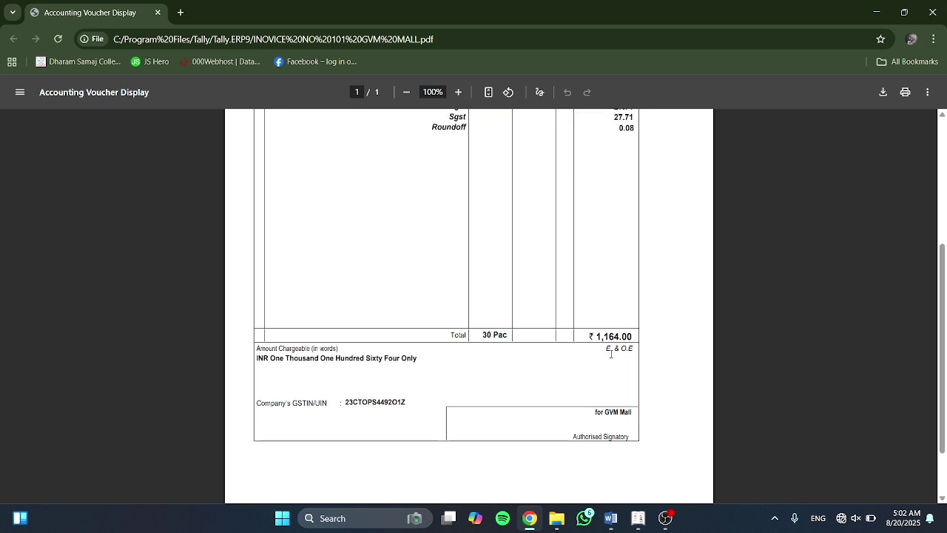
pyautogui.scroll(3, 585, 346)
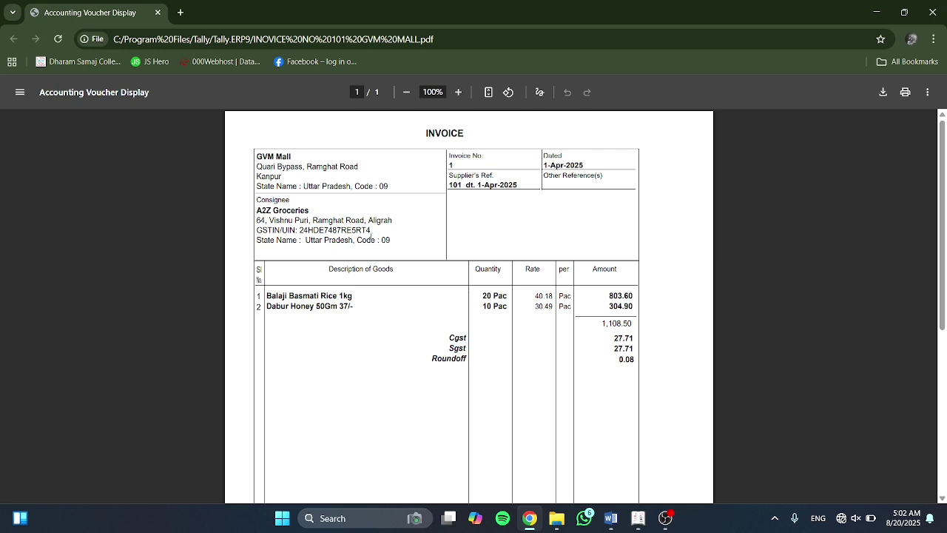
pyautogui.moveTo(375, 239); pyautogui.dragTo(330, 230)
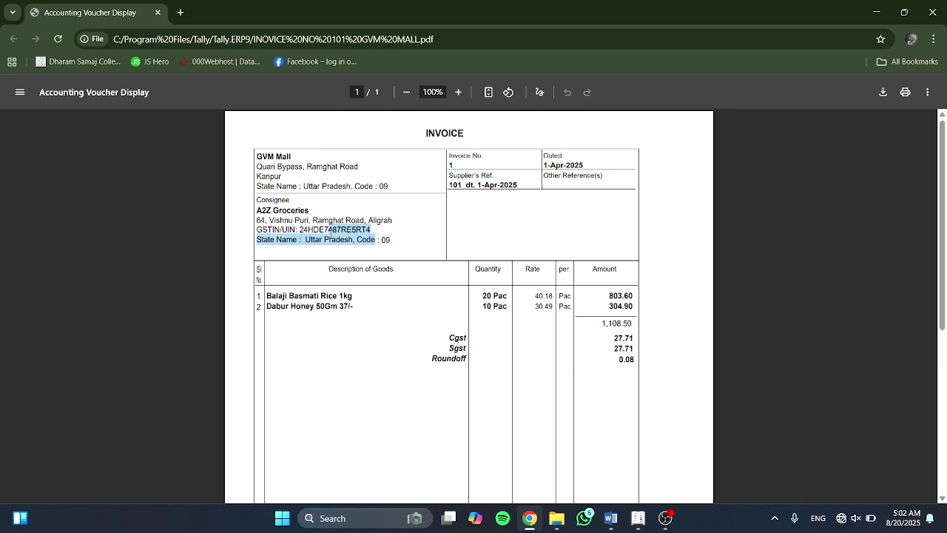